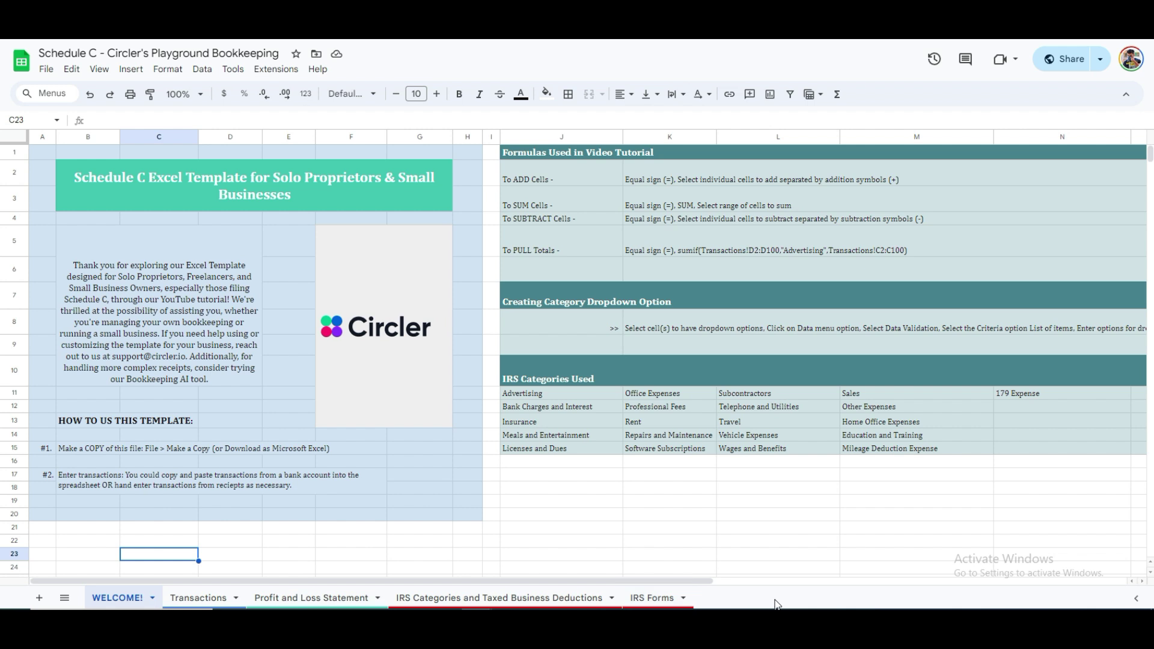
# Make a copy of the Schedule C bookkeeping template with File > Make a copy.
pyautogui.click(46, 69)
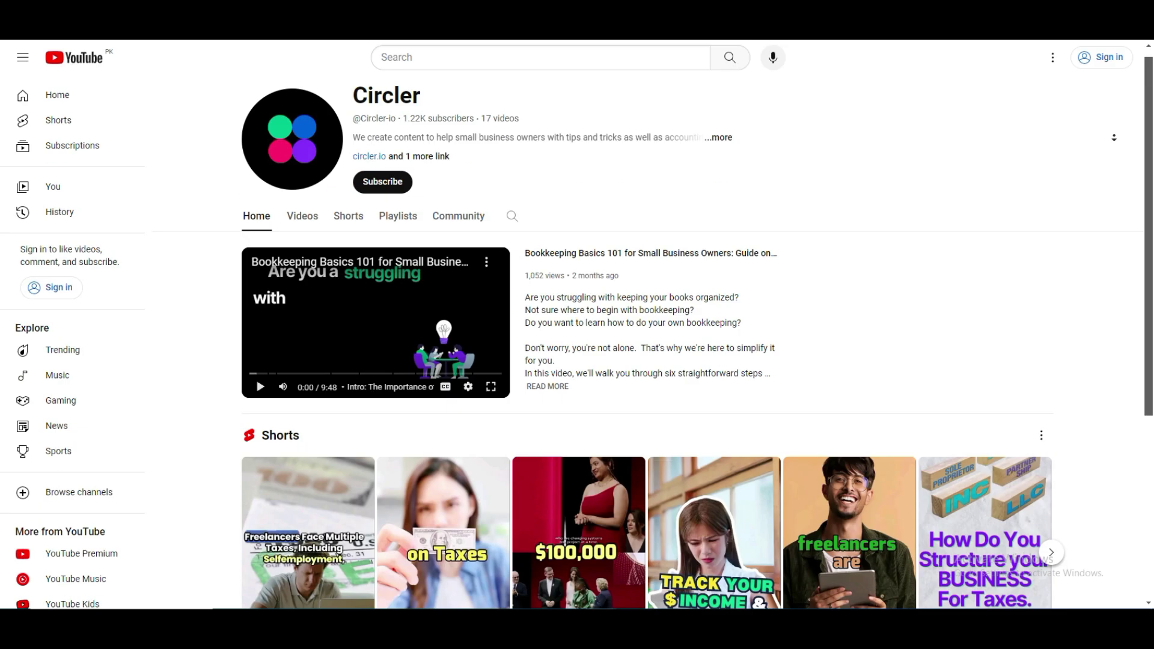
pyautogui.scroll(-3, 653, 332)
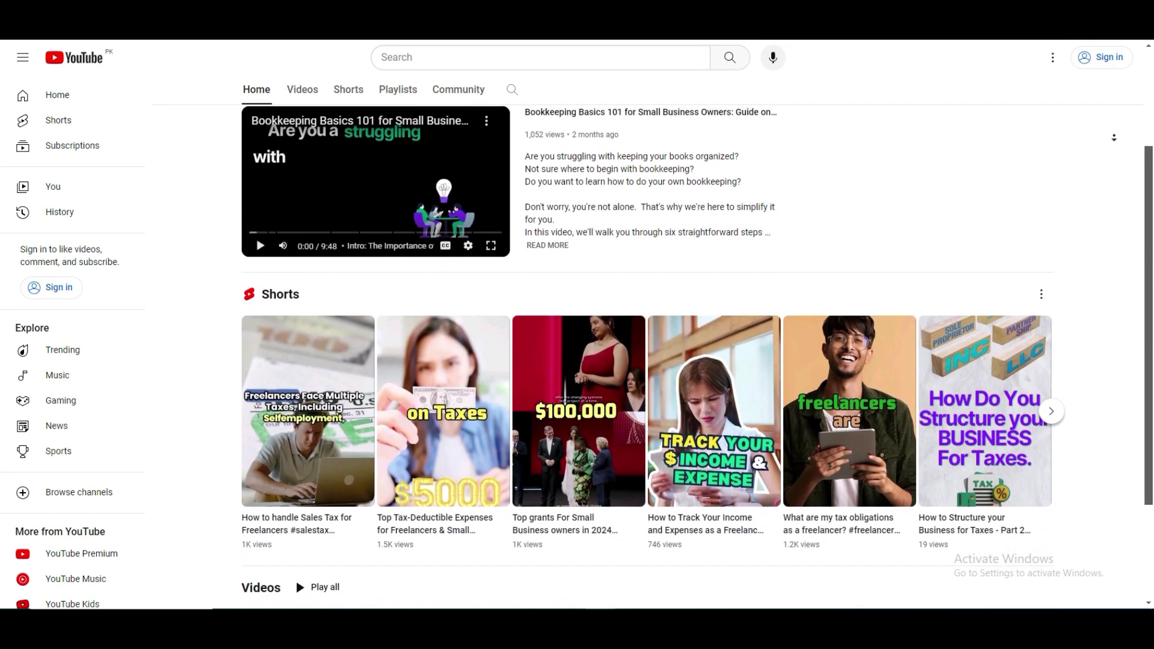
pyautogui.scroll(-2, 653, 333)
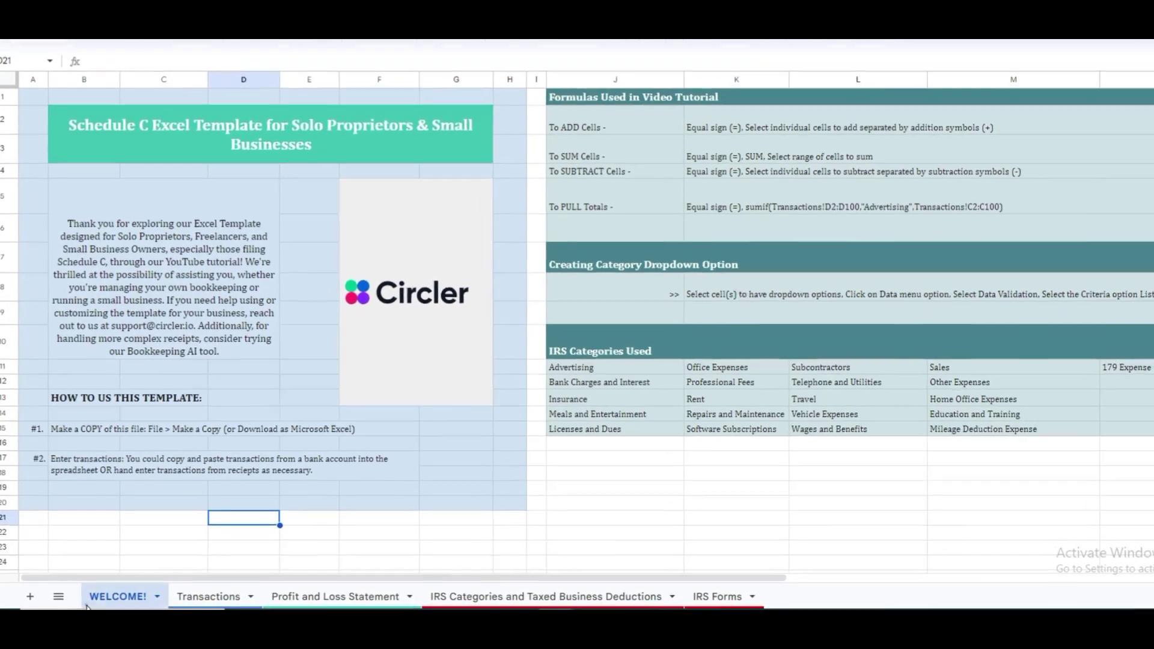
pyautogui.click(87, 606)
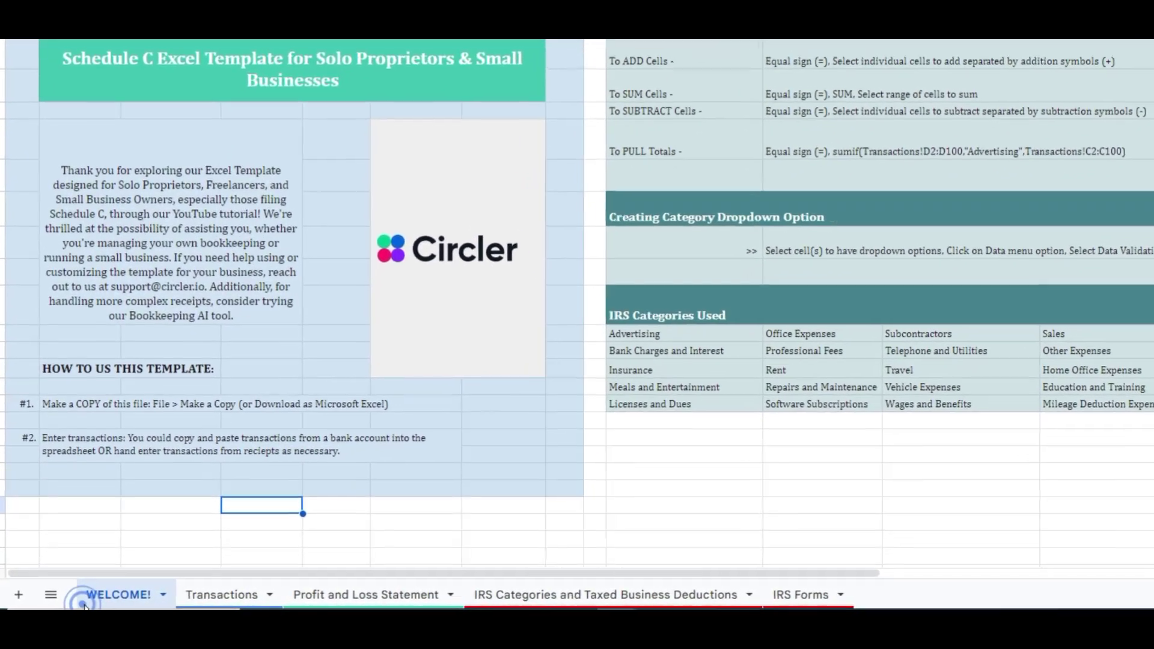
# On the Transactions sheet, review headers A1–E1 and select cell A2 for the first entry.
pyautogui.click(186, 597)
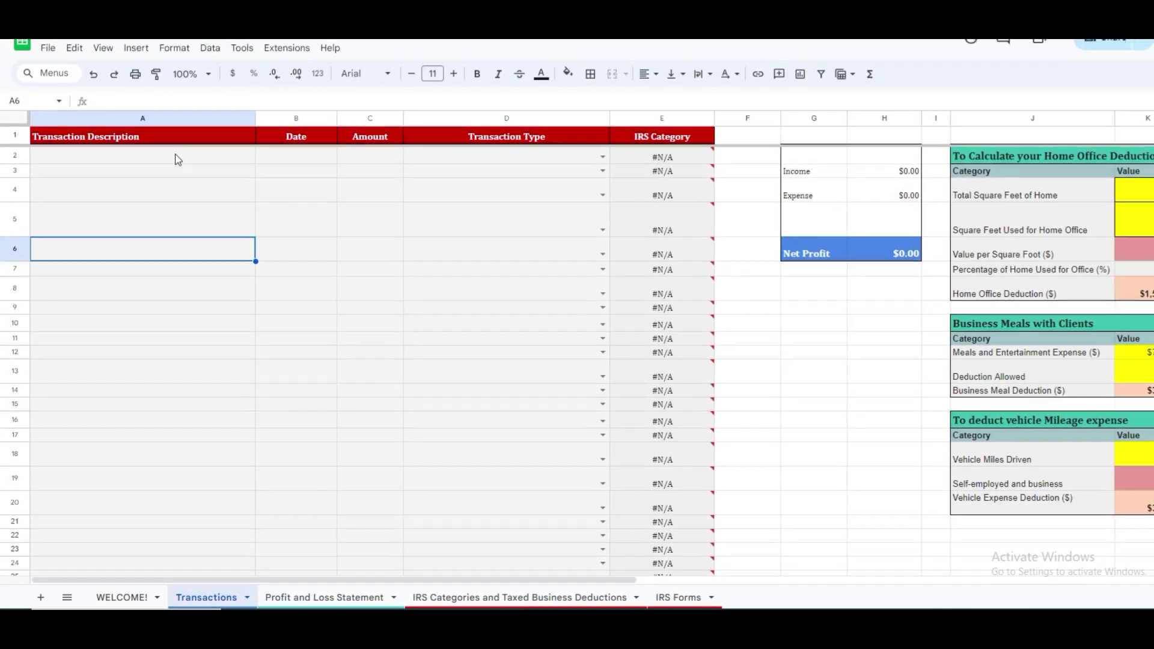
pyautogui.click(188, 104)
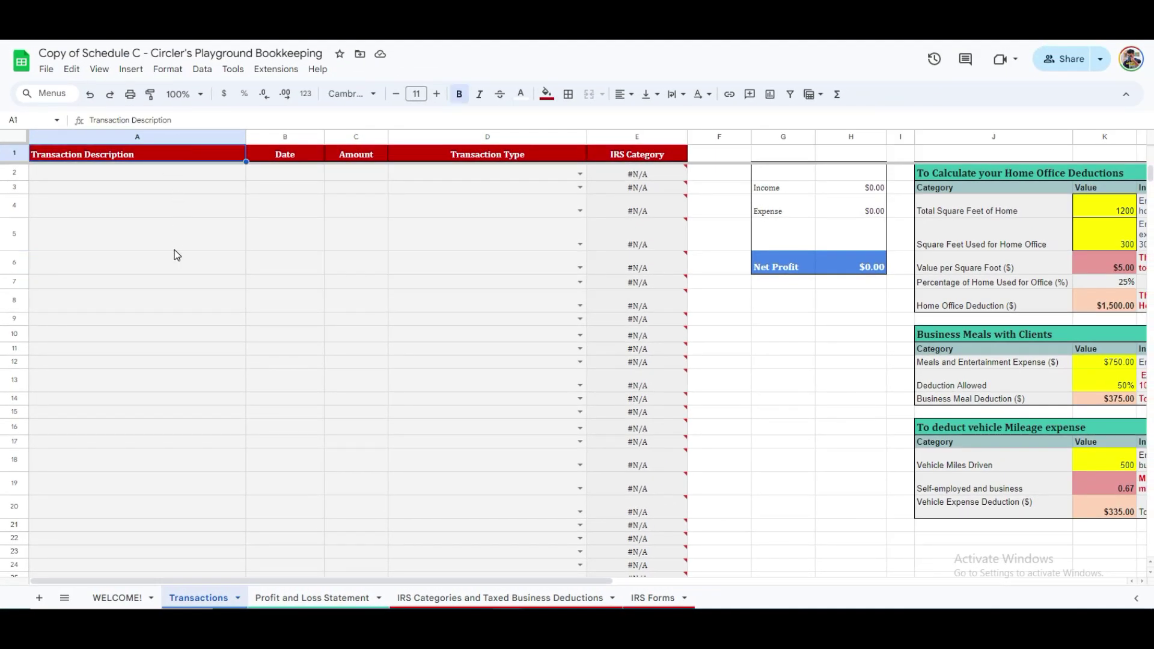
pyautogui.press('Right')
pyautogui.press('Right')
pyautogui.press('Right')
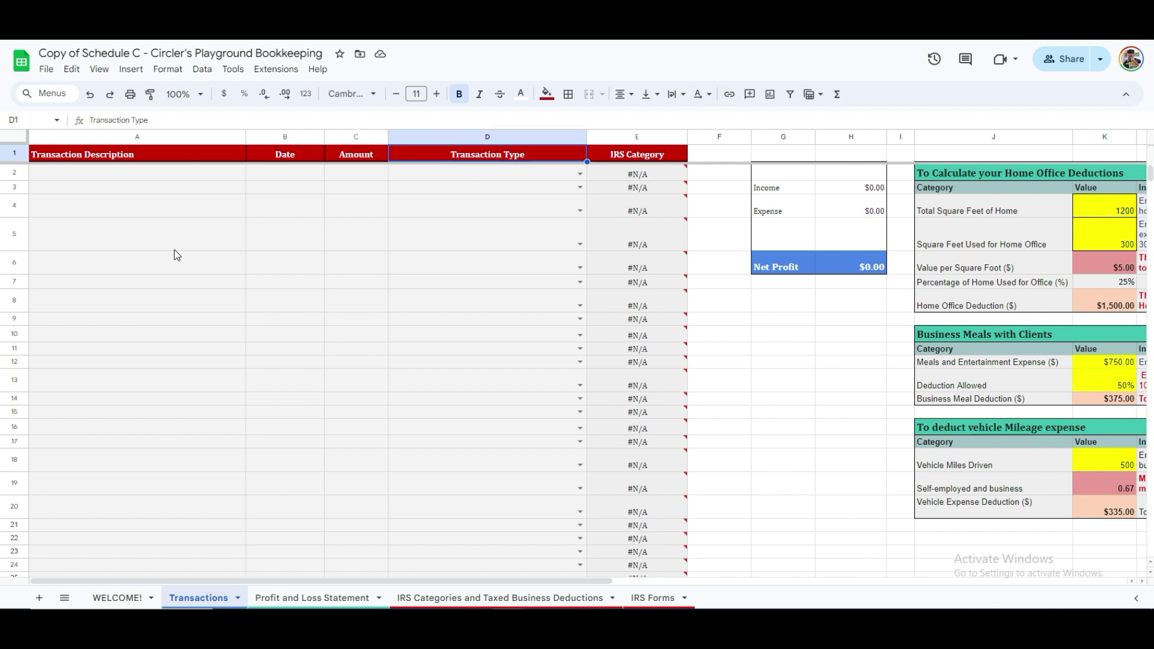
pyautogui.press('Right')
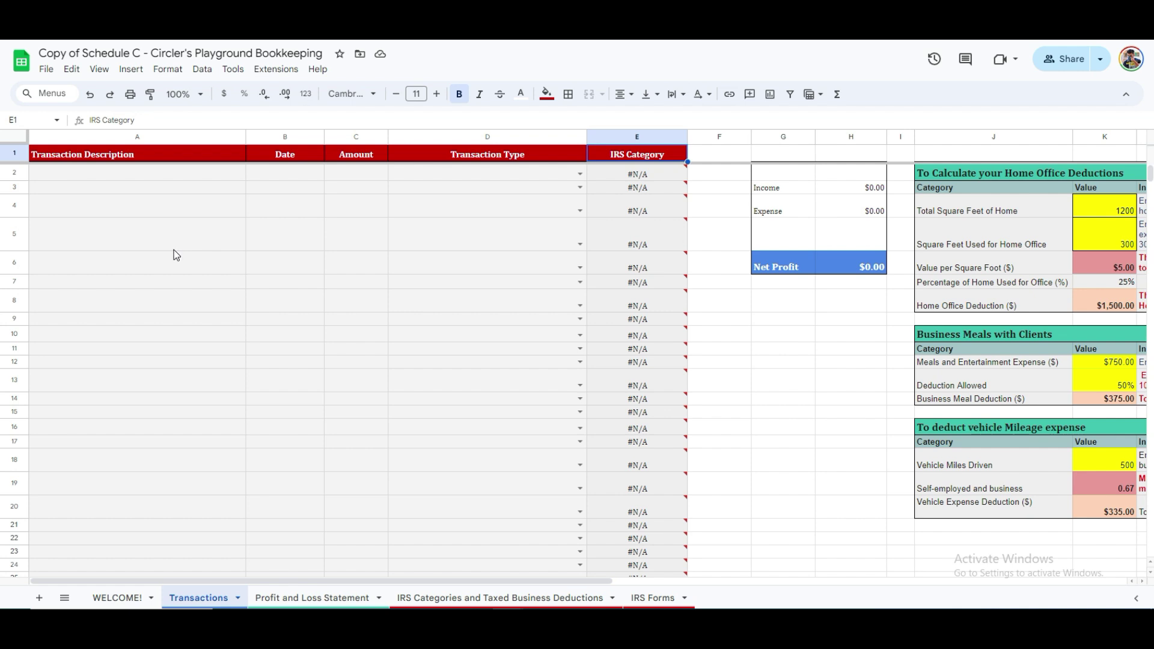
pyautogui.moveTo(137, 171); pyautogui.dragTo(187, 553)
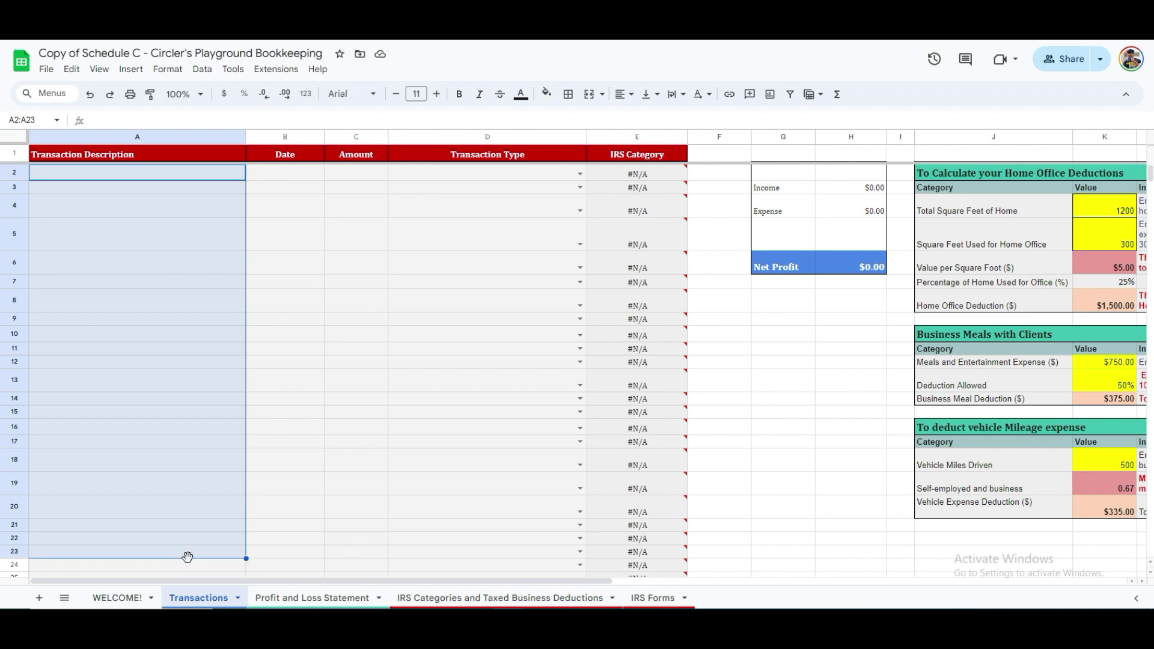
pyautogui.click(178, 172)
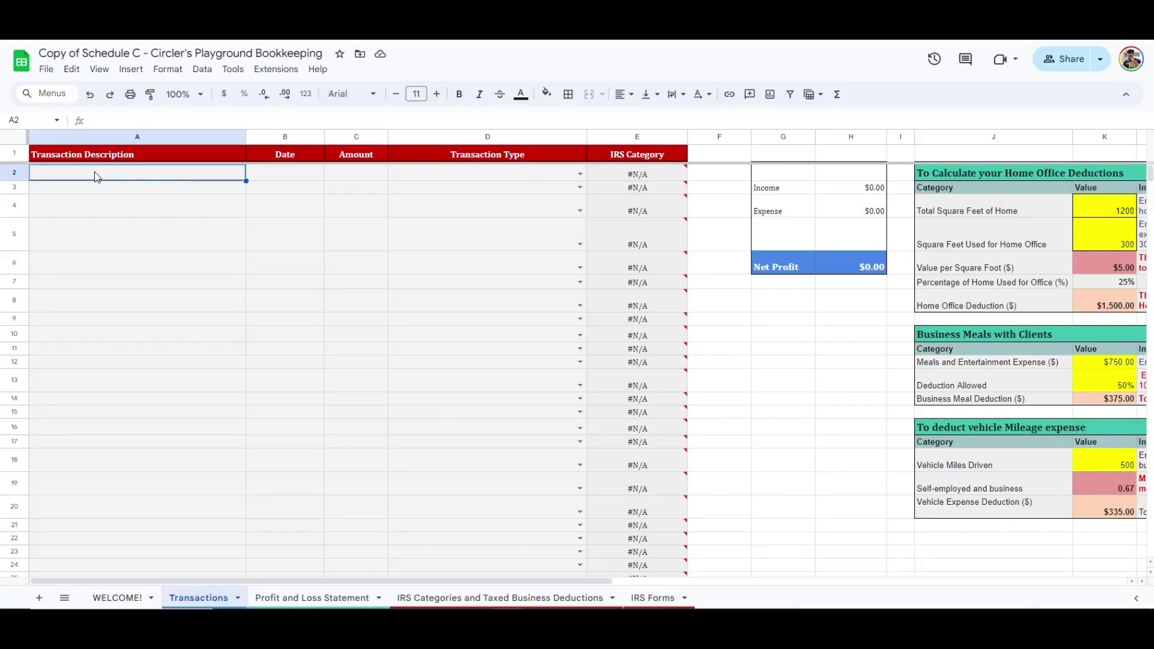
pyautogui.click(95, 175)
# Enter row 2: Mcdonald's, 3/12/2023, 12.98, with type Meals and Entertainment.
pyautogui.write("Mcdonald's")
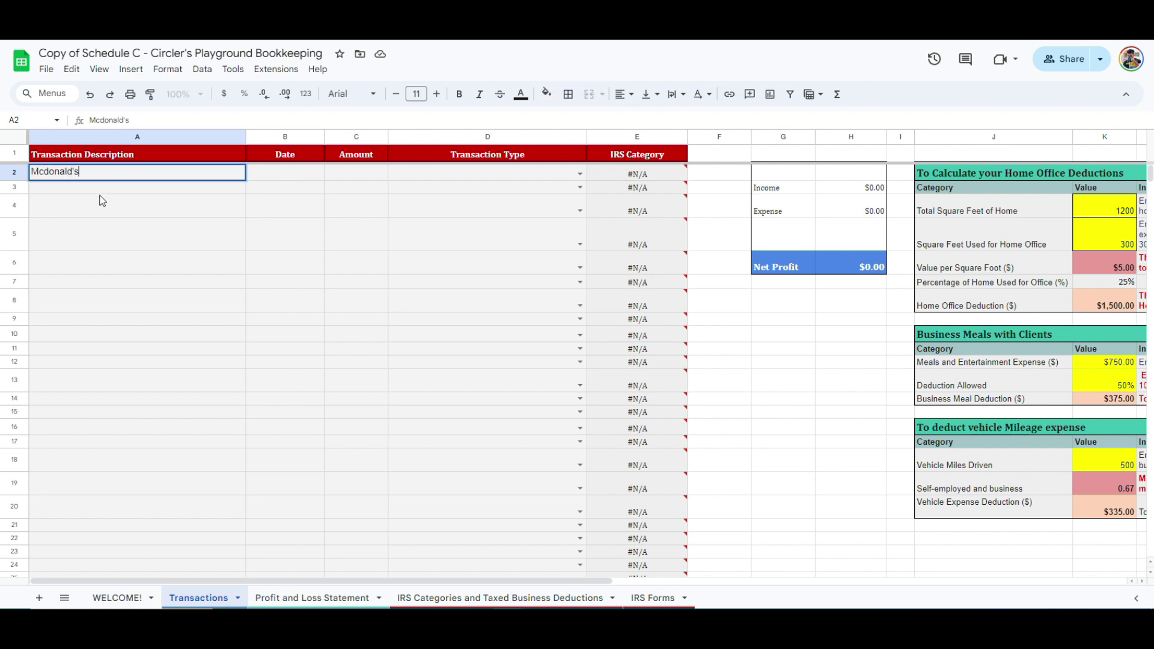
pyautogui.press('Tab')
pyautogui.write('3/12/2023')
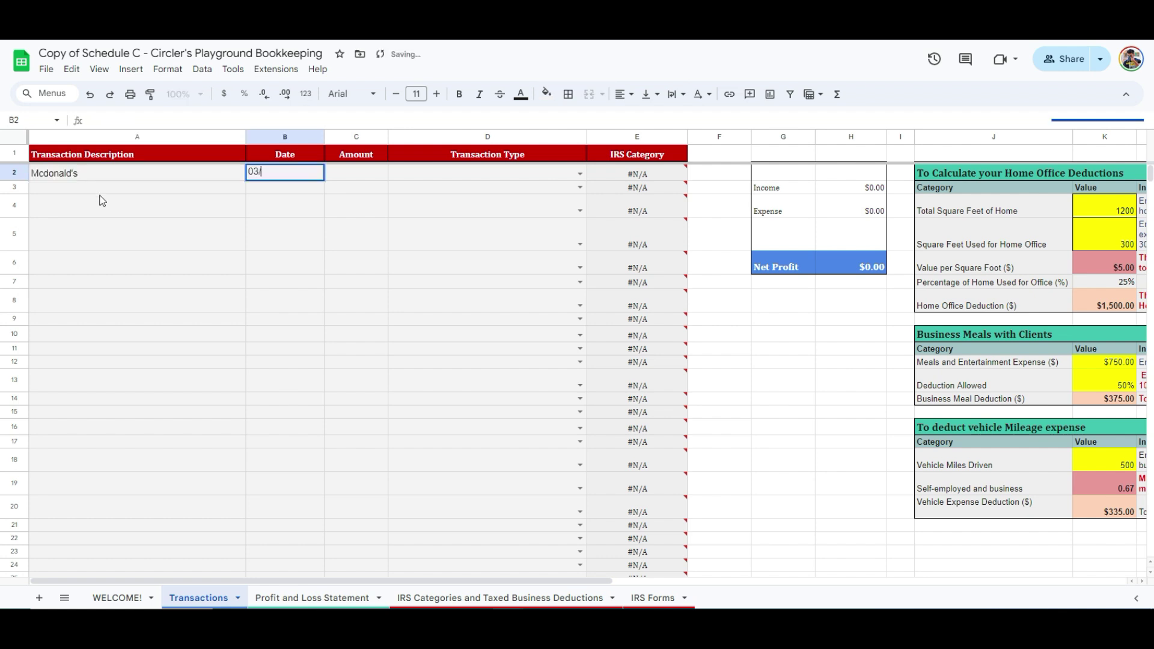
pyautogui.press('Tab')
pyautogui.write('12.98')
pyautogui.press('Tab')
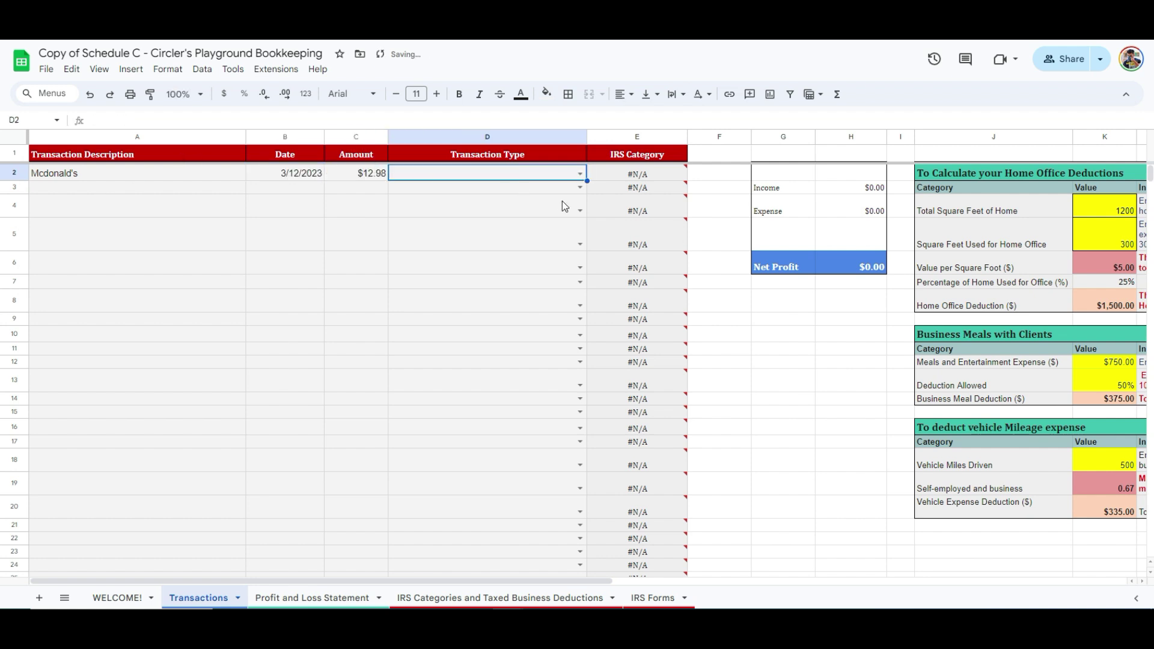
pyautogui.click(579, 174)
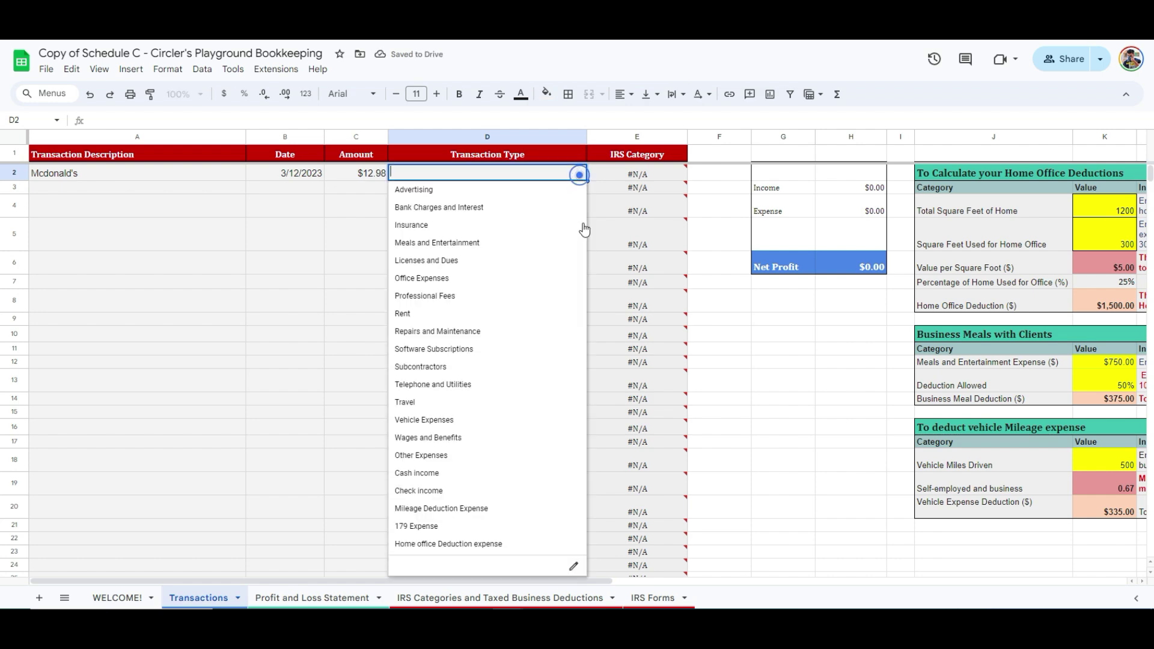
pyautogui.click(452, 243)
pyautogui.click(682, 176)
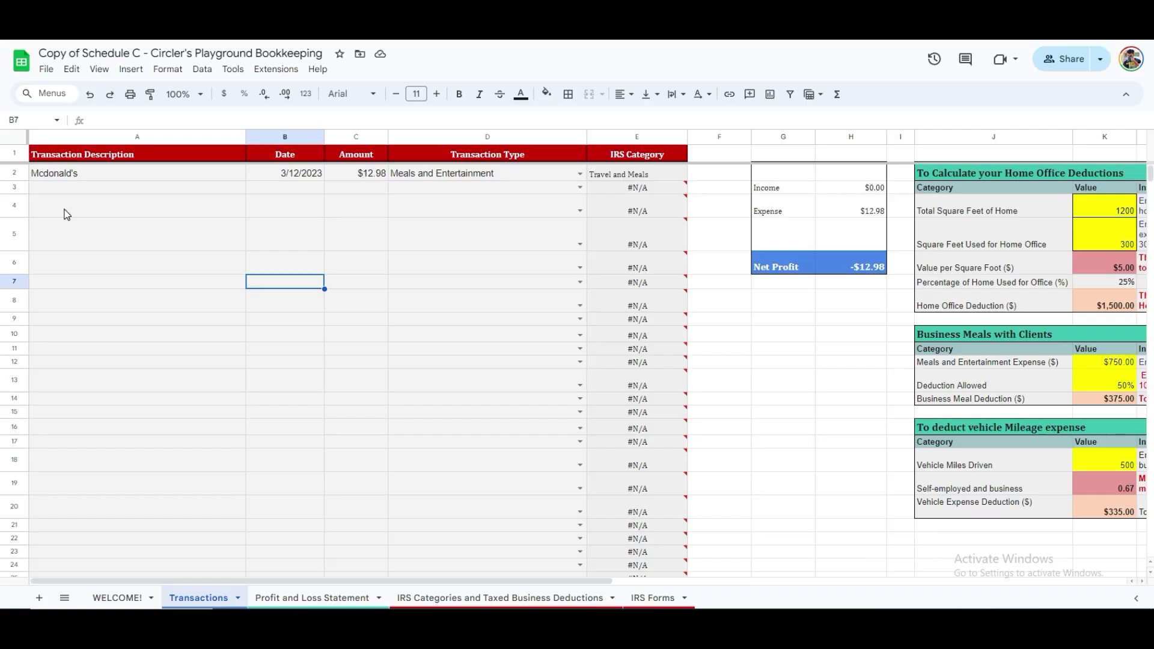
# Enter row 3: Product Sale 1, 03/25/2024, 560, with type Cash income.
pyautogui.click(62, 189)
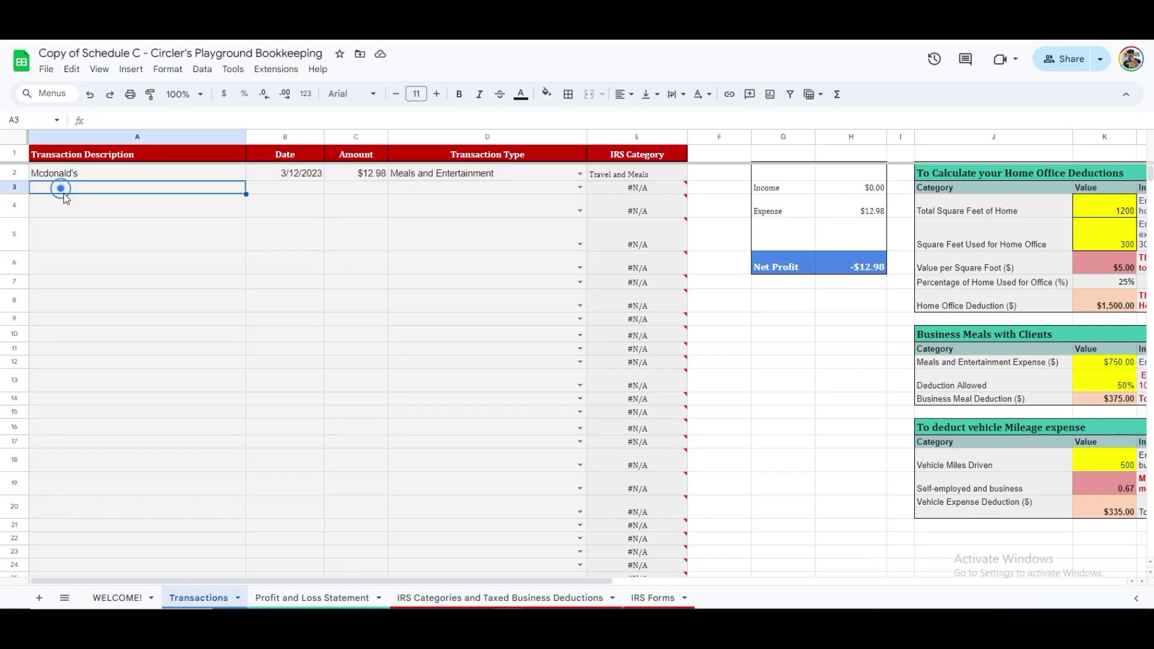
pyautogui.write('Product Sale 1')
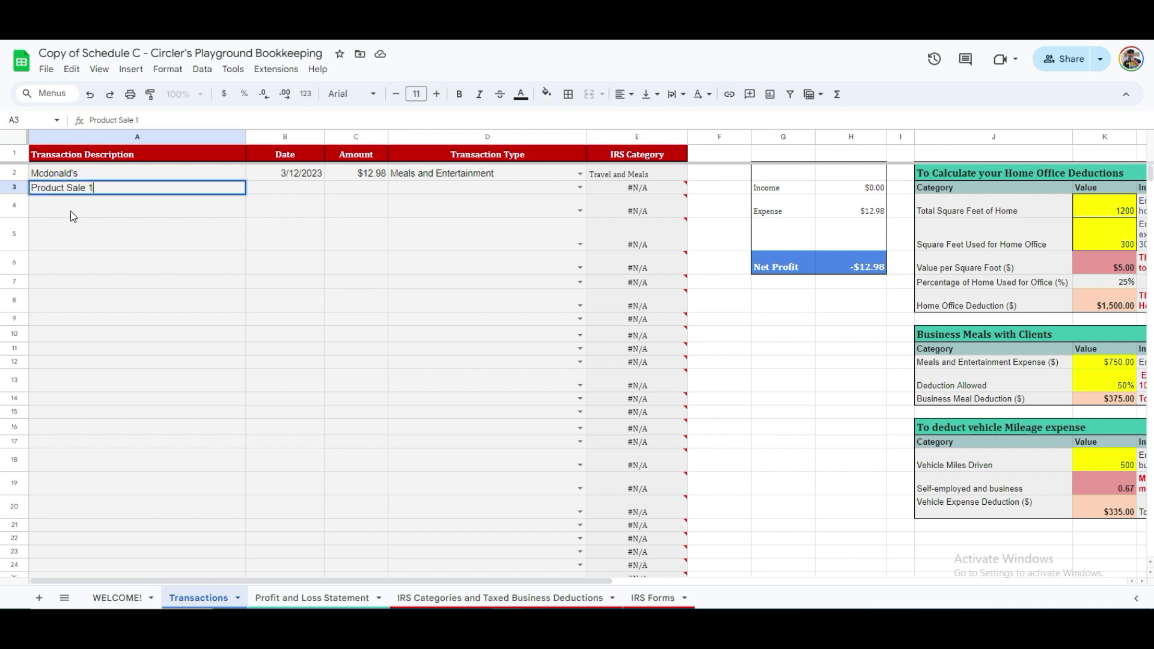
pyautogui.press('Tab')
pyautogui.write('03/25/2024')
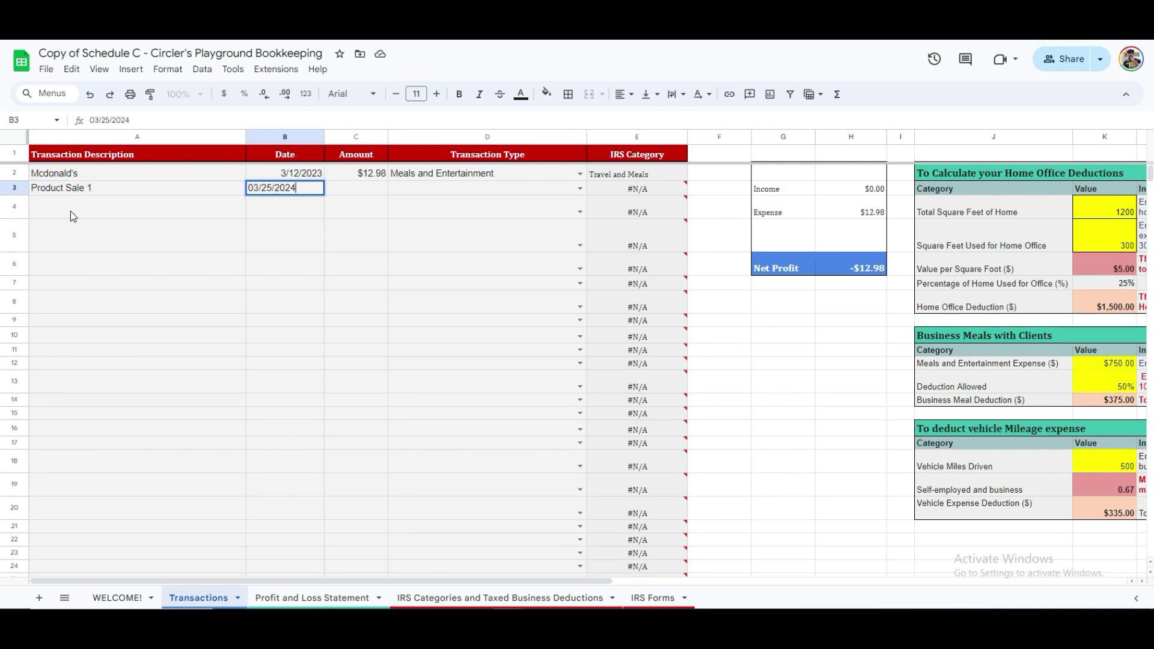
pyautogui.press('Tab')
pyautogui.write('560')
pyautogui.press('Tab')
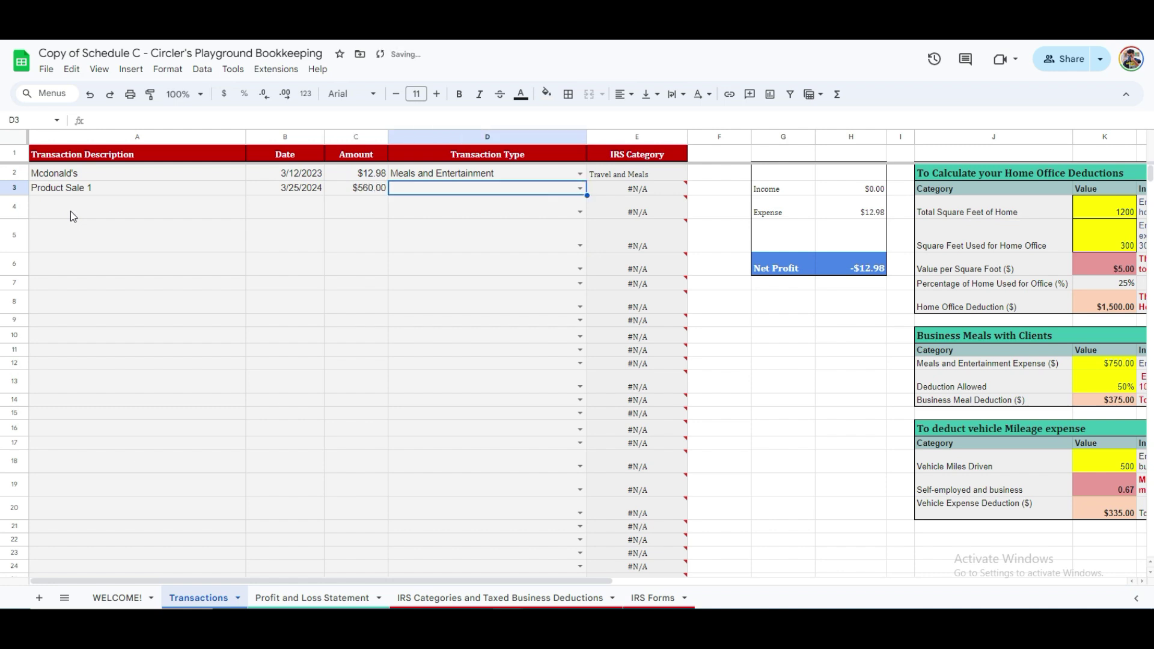
pyautogui.click(580, 188)
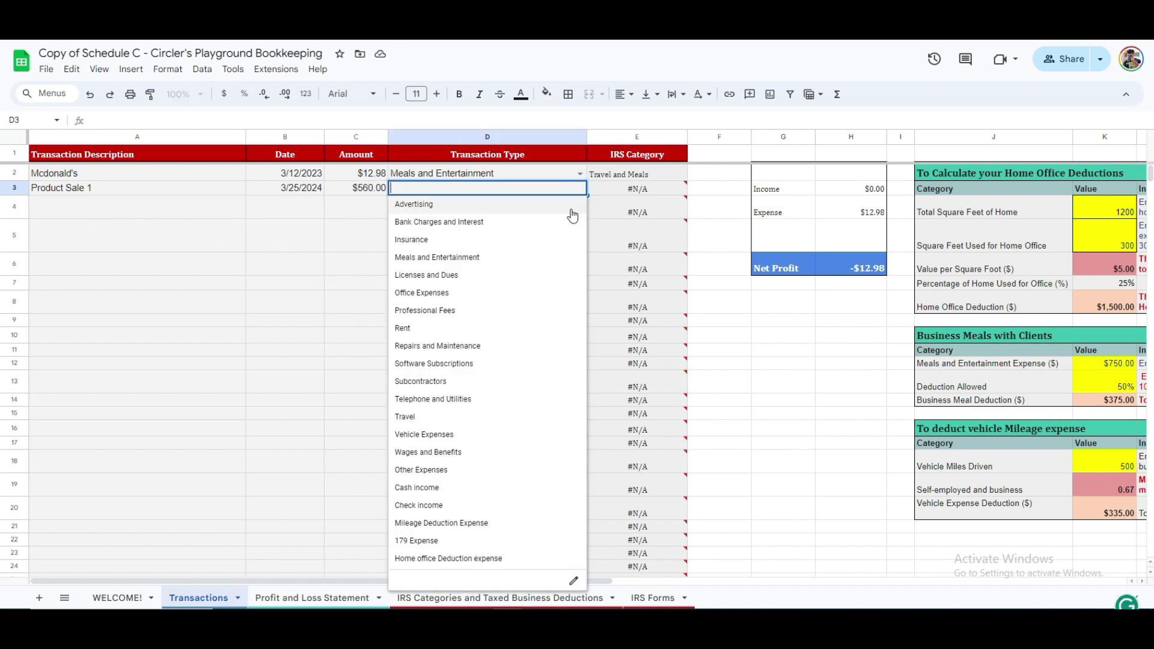
pyautogui.click(451, 489)
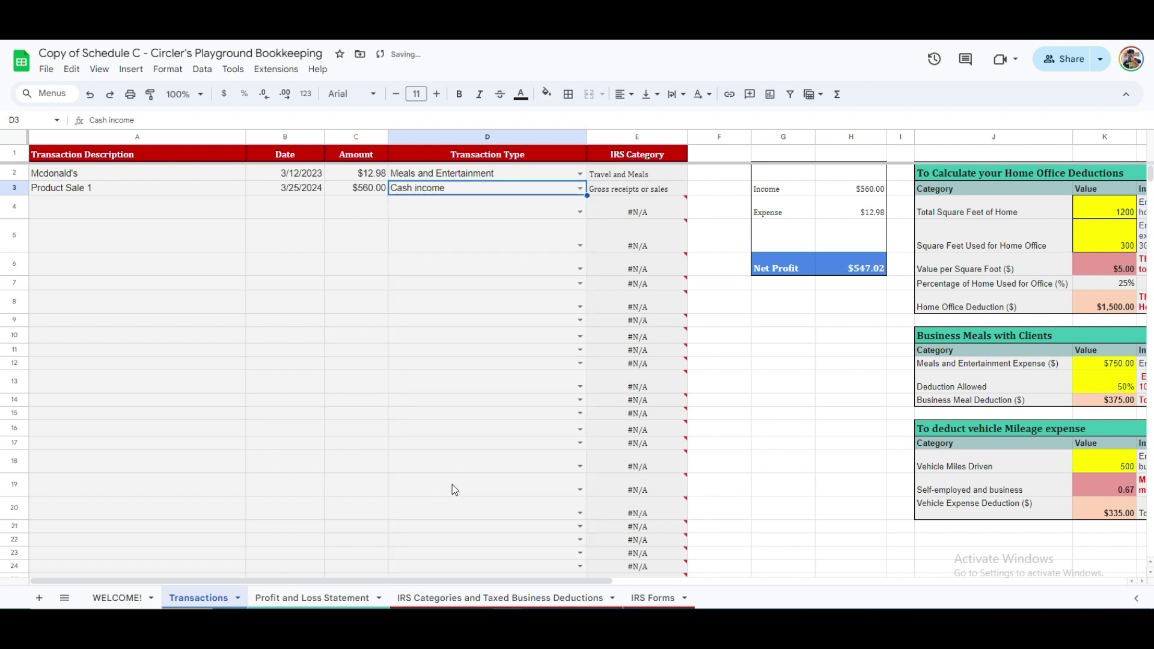
pyautogui.press('Right')
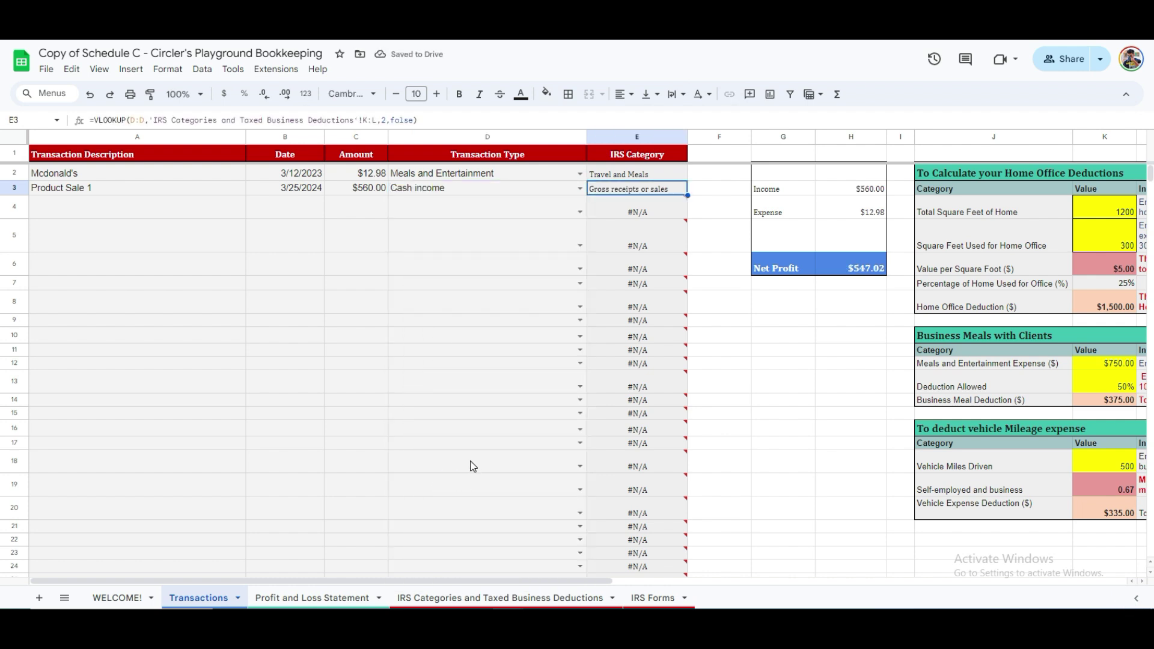
pyautogui.click(147, 211)
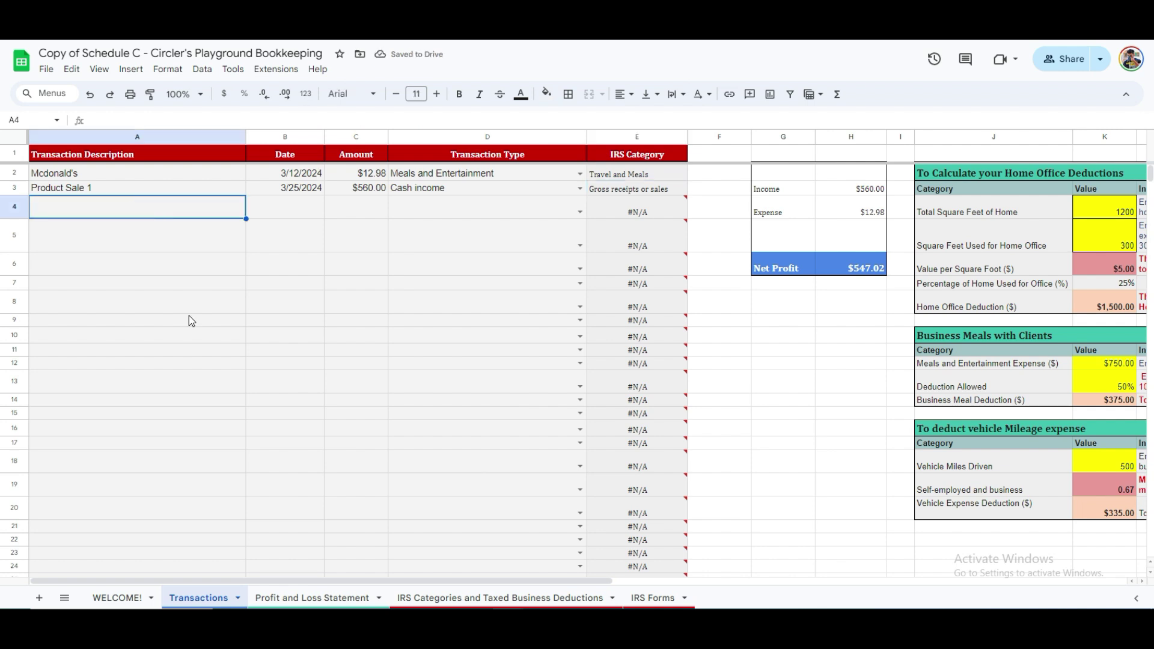
# Paste the sample transactions into rows 4–14, then edit D2's Transaction Type dropdown options.
pyautogui.write('Stationary\t2/29/2024\t$145.00\tSection 179 Expense A4 papers\t1/31/2024\t$58.75\tHome office Deduction expense Subscriptions\t3/20/2024\t$14.78\tMeals and Entertainment Gas\t2/29/2024\t$15.00\tProfessional Fees Tim horton\t1/31/2024\t$20.00\tMeals and Entertainment Phone Bill\t1/15/2024\t$20.00\tTelephone and Utilities Office maintenance cost\t1/15/2024\t$15.00\tRepairs and Maintenance Facebook ads\t3/20/2024\t$75.00\tAdvertising Product Sale 1\t3/21/2024\t$560.00\tCash income Product Sale 2\t2/29/2024\t$1,250.00\tCheck income Mileage\t2/14/2024\t$50.00\tVehicle Expenses')
pyautogui.press('Down')
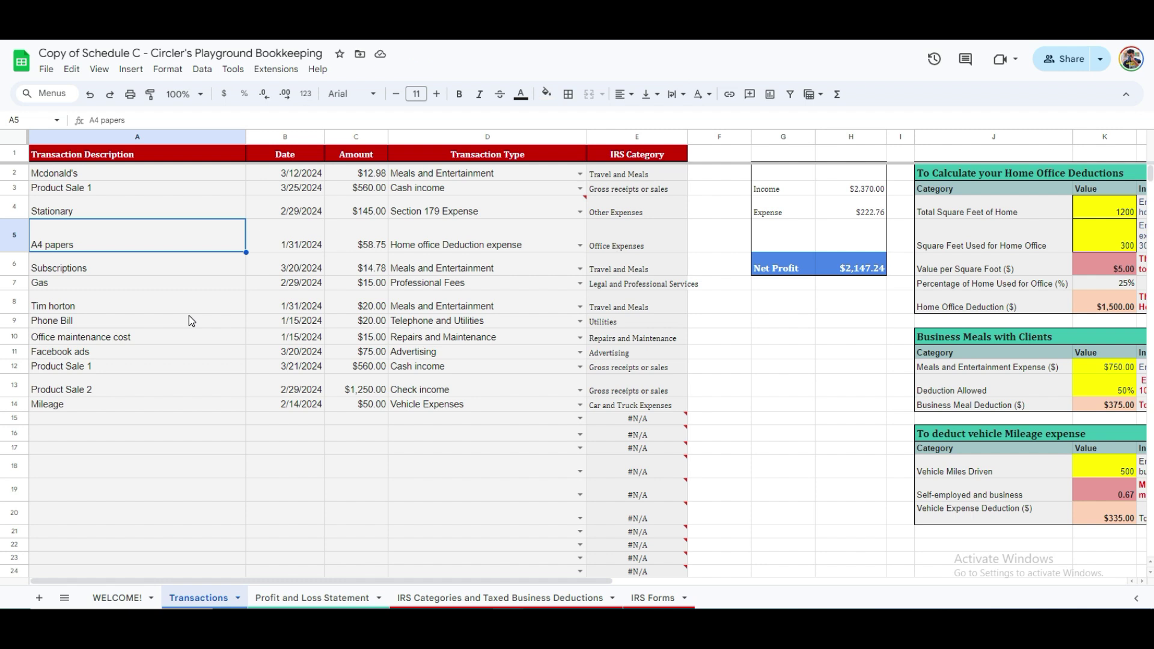
pyautogui.click(724, 463)
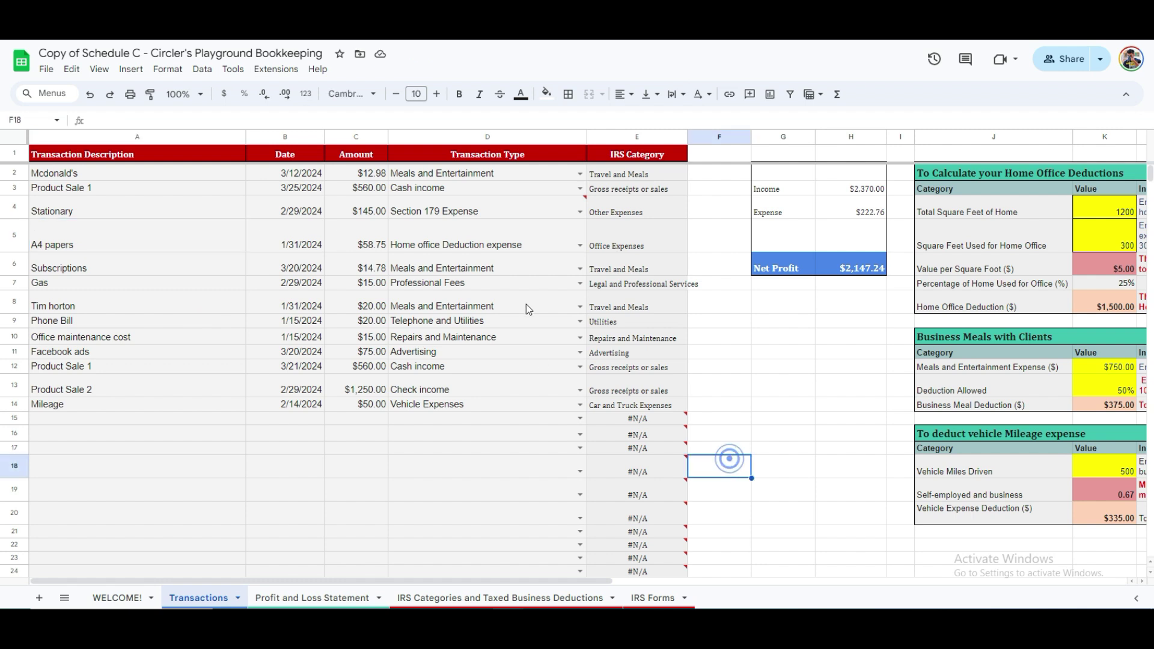
pyautogui.click(580, 173)
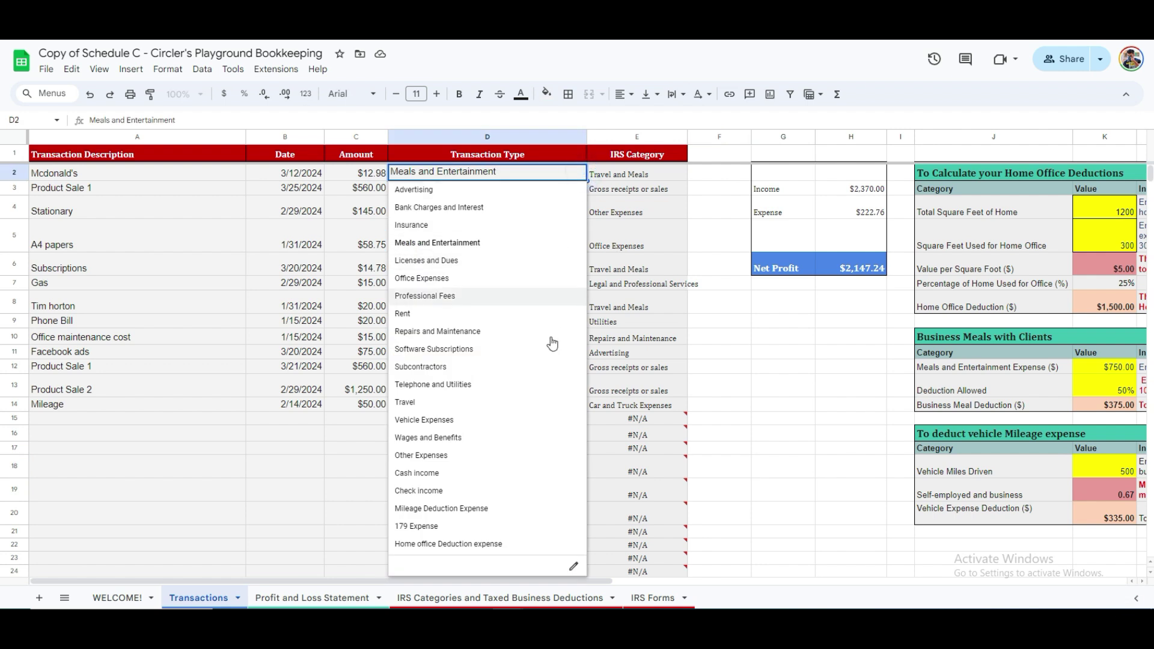
pyautogui.click(574, 568)
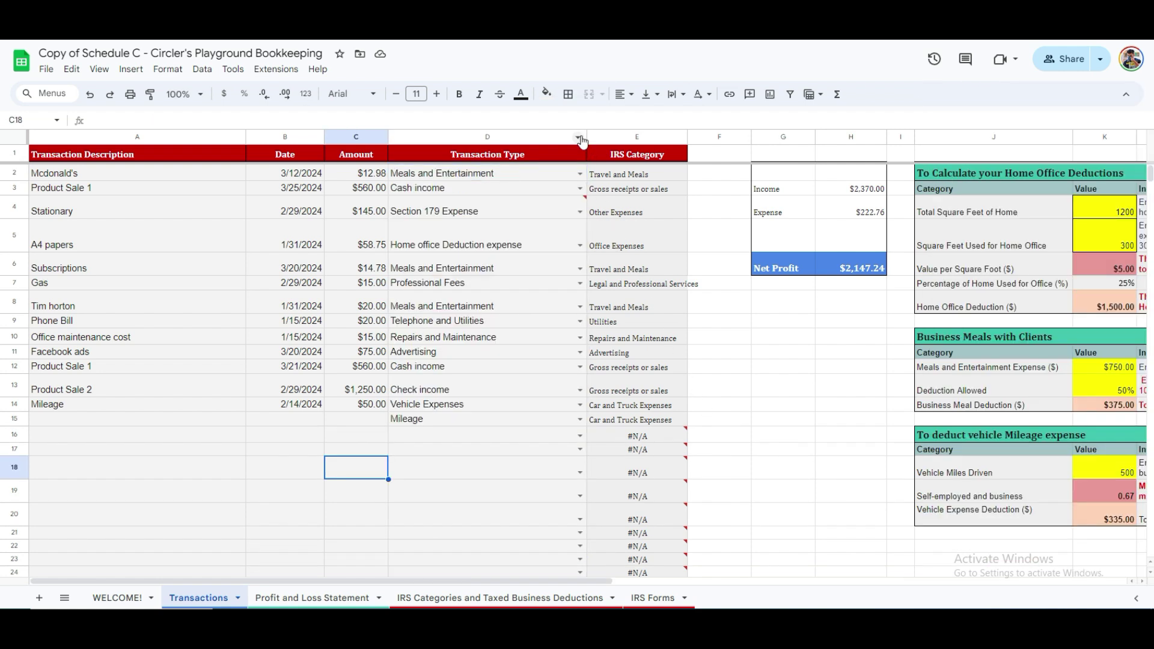
# Add Mileage as a new option in the Transaction Type dropdown validation rule.
pyautogui.click(579, 139)
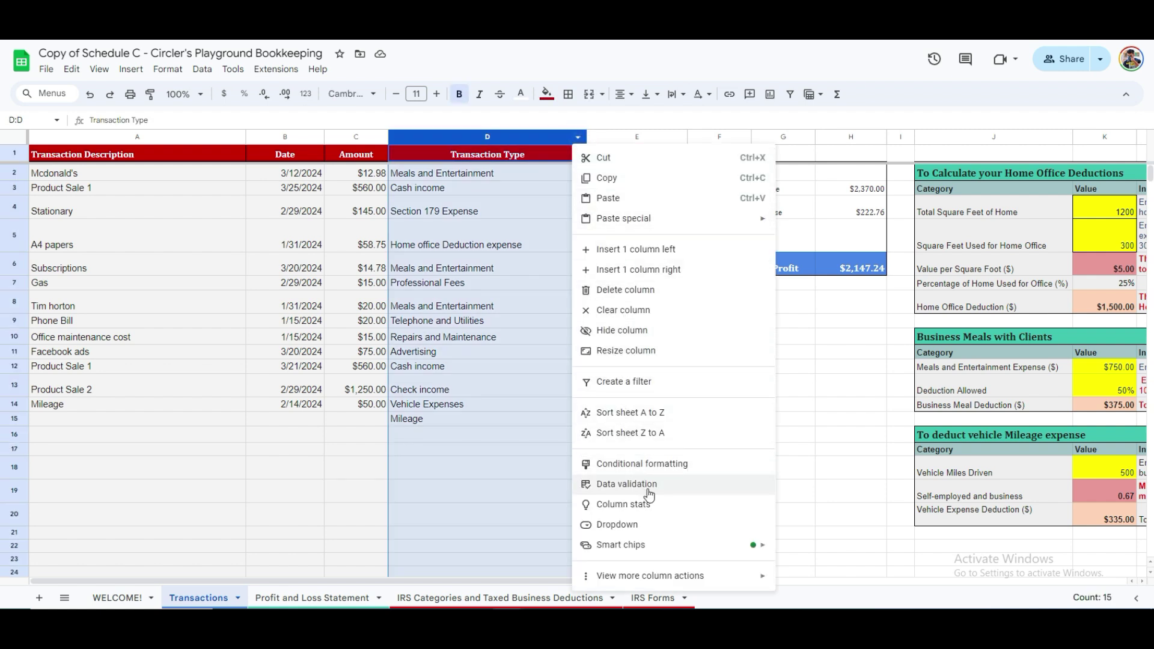
pyautogui.click(714, 492)
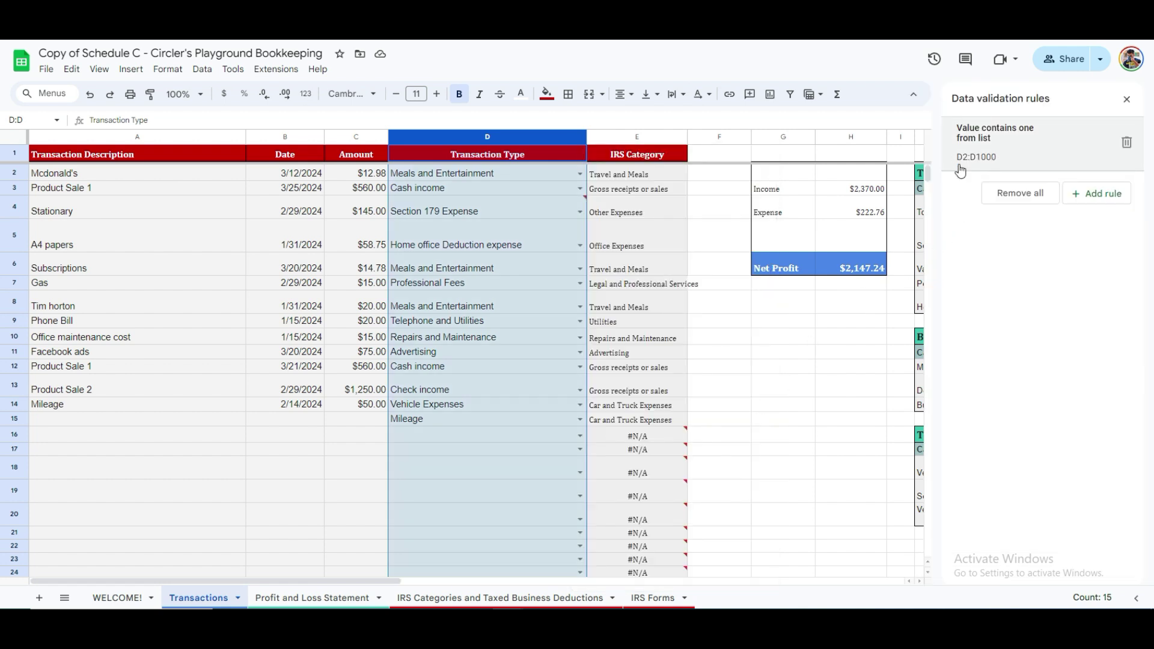
pyautogui.click(1076, 198)
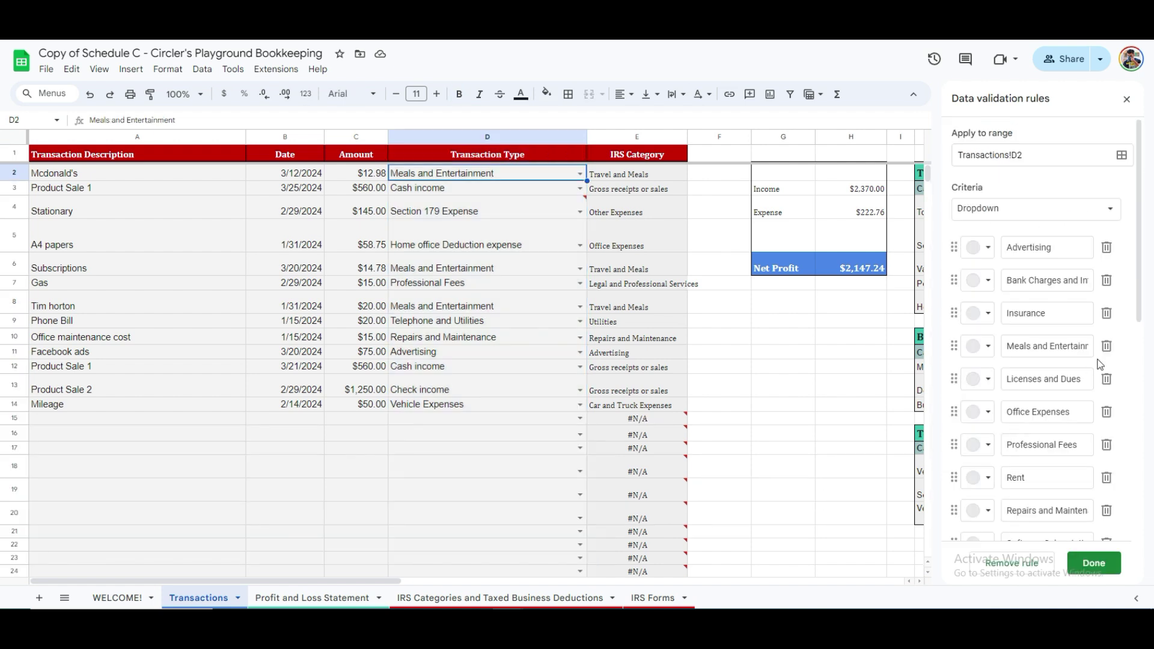
pyautogui.click(1139, 303)
pyautogui.moveTo(1140, 304); pyautogui.dragTo(1140, 529)
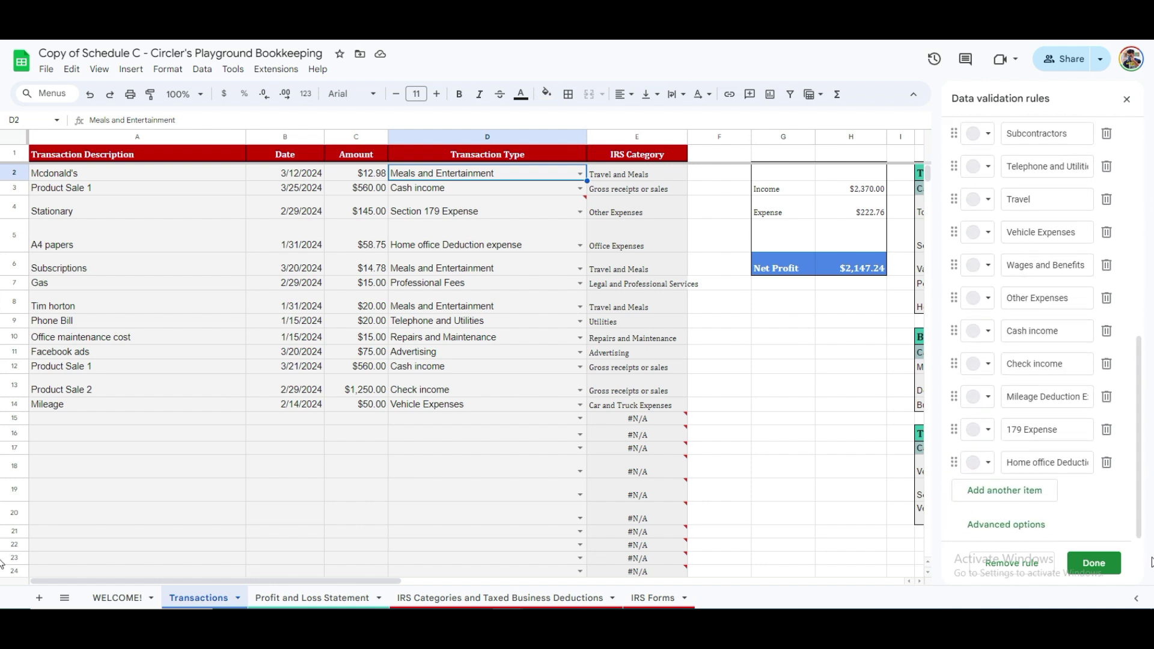
pyautogui.click(989, 491)
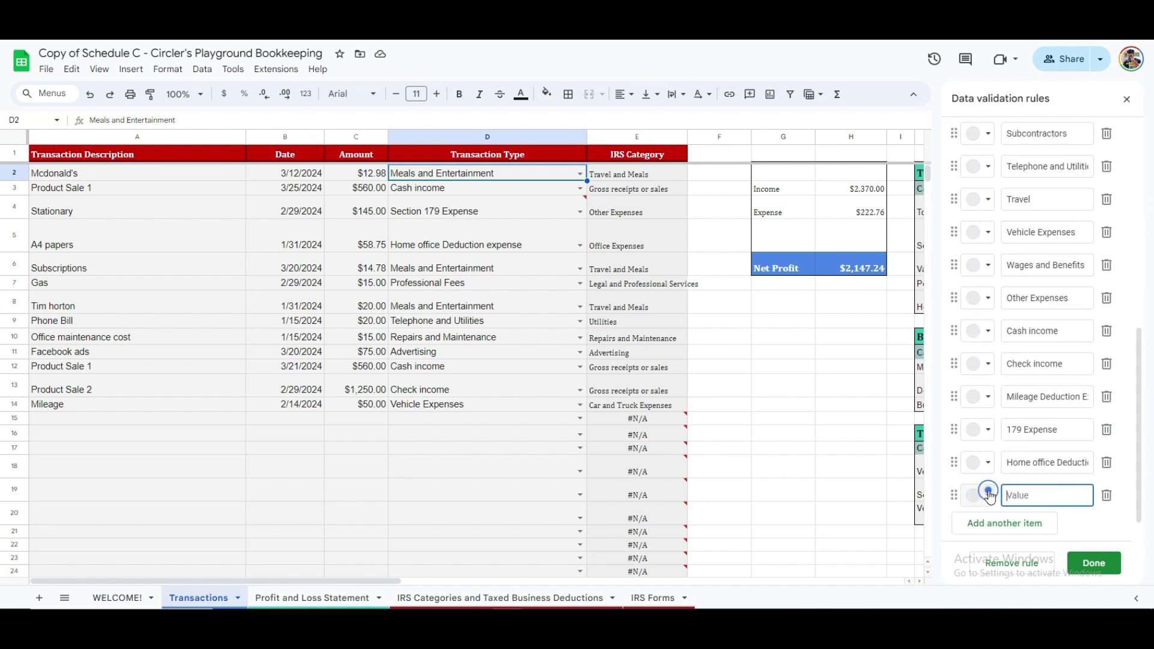
pyautogui.write('Mileage')
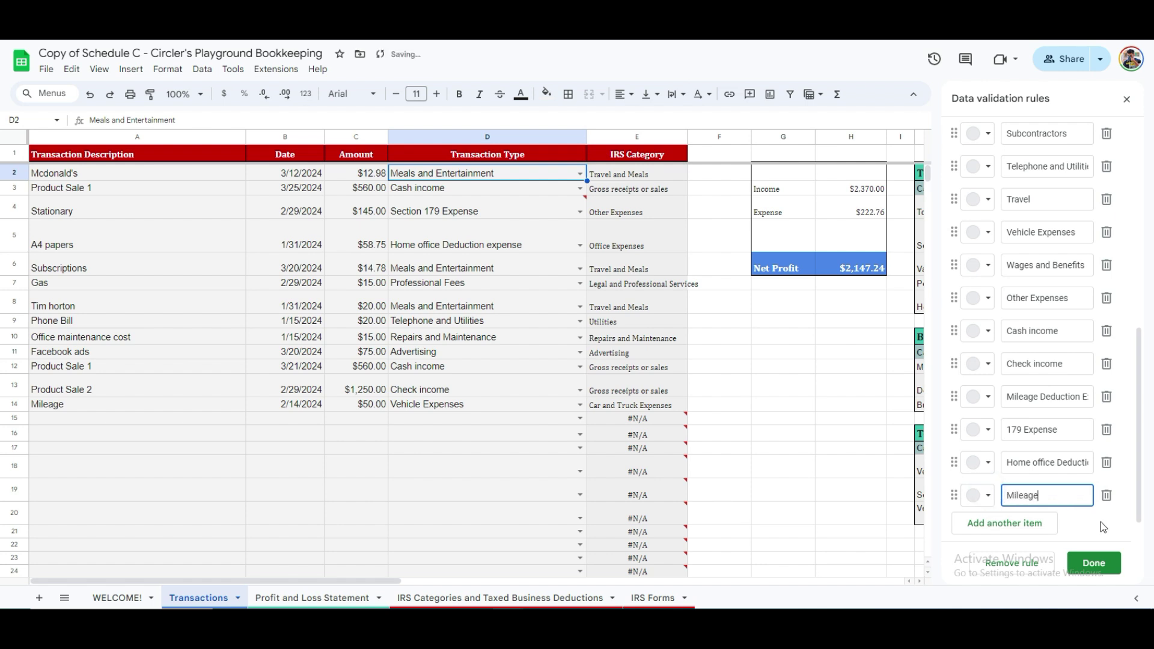
# Apply the Mileage option to all matching dropdowns and set row 15's type to Mileage.
pyautogui.click(1094, 562)
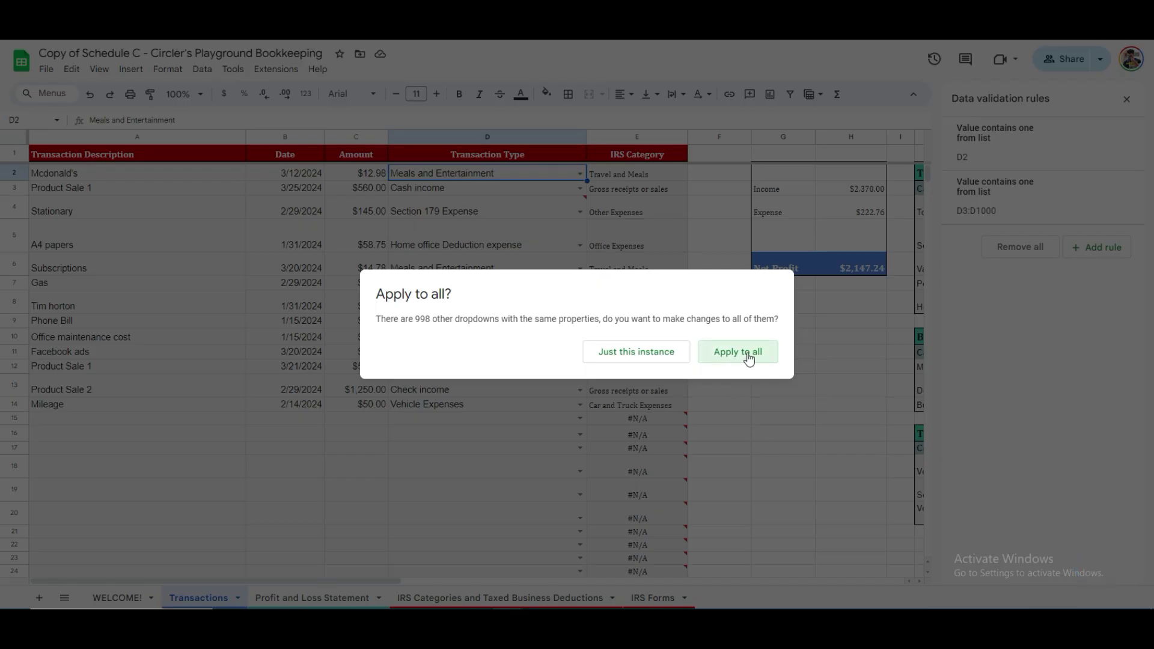
pyautogui.click(737, 352)
pyautogui.click(581, 419)
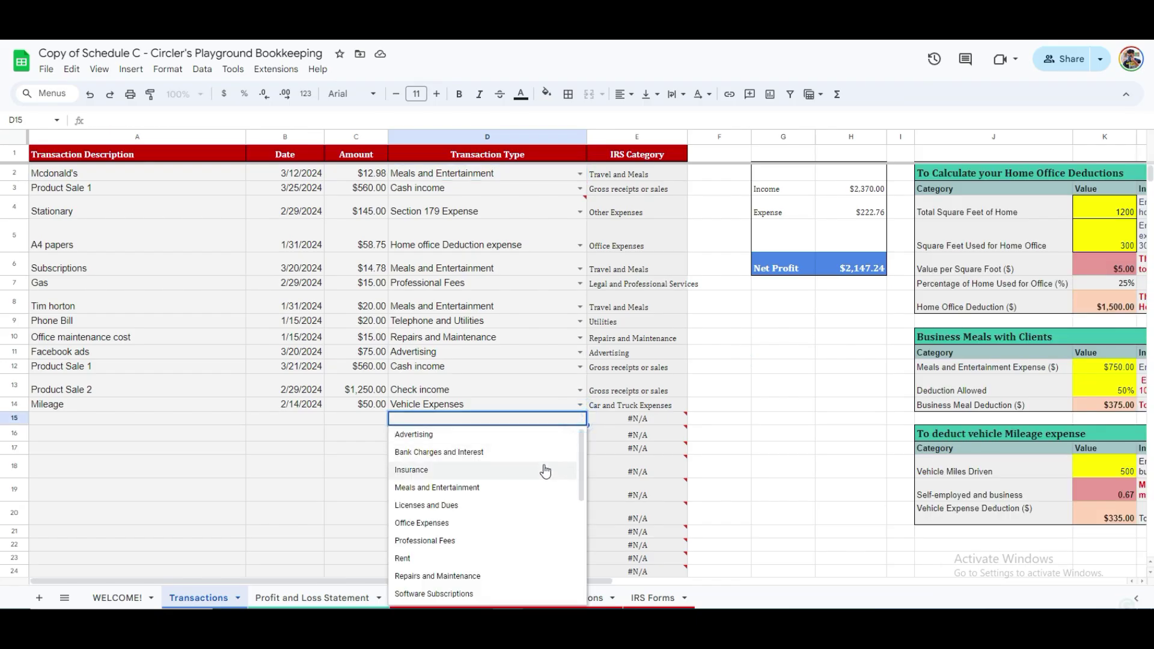
pyautogui.write('mile')
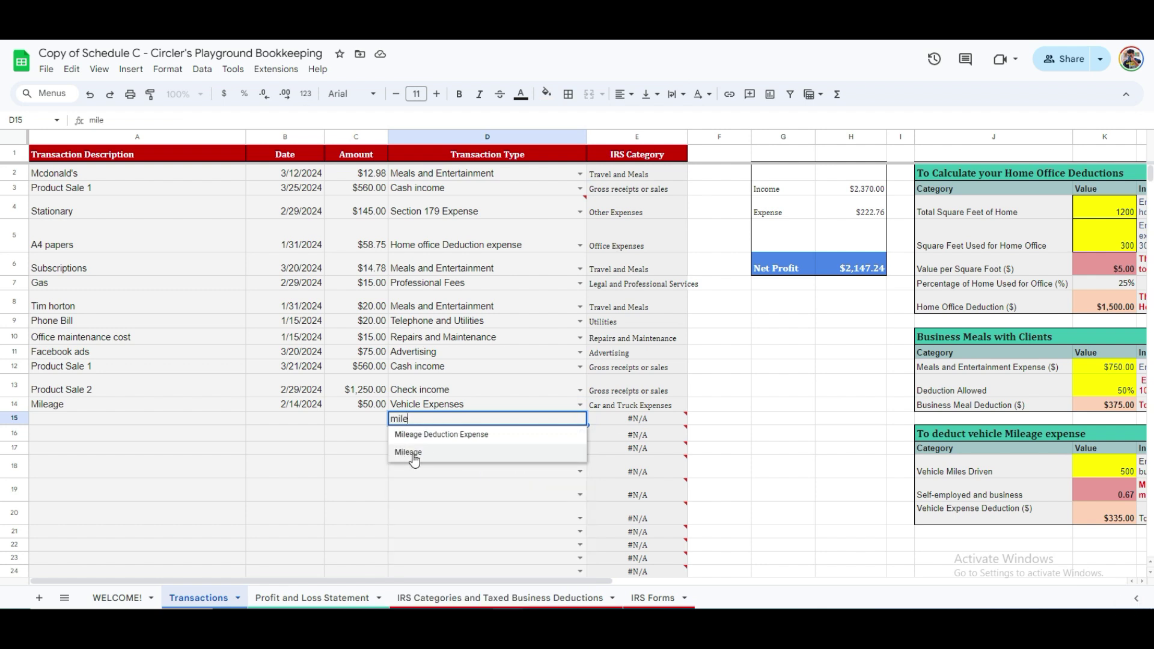
pyautogui.click(414, 459)
pyautogui.click(783, 434)
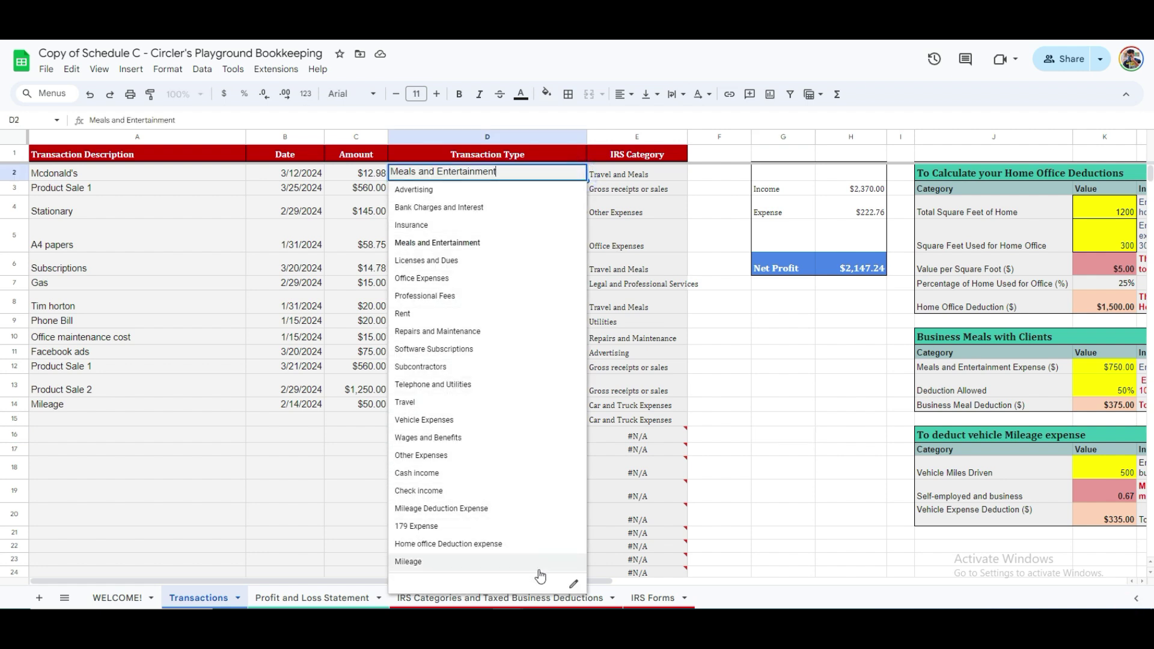
pyautogui.click(550, 600)
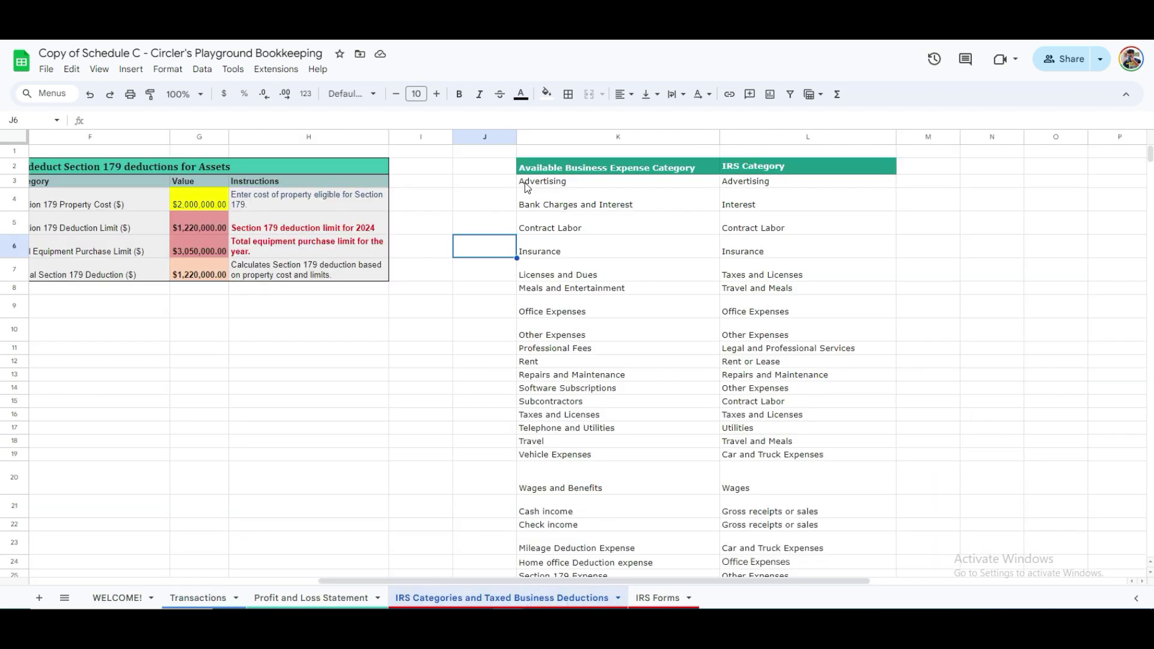
pyautogui.moveTo(525, 183); pyautogui.dragTo(685, 576)
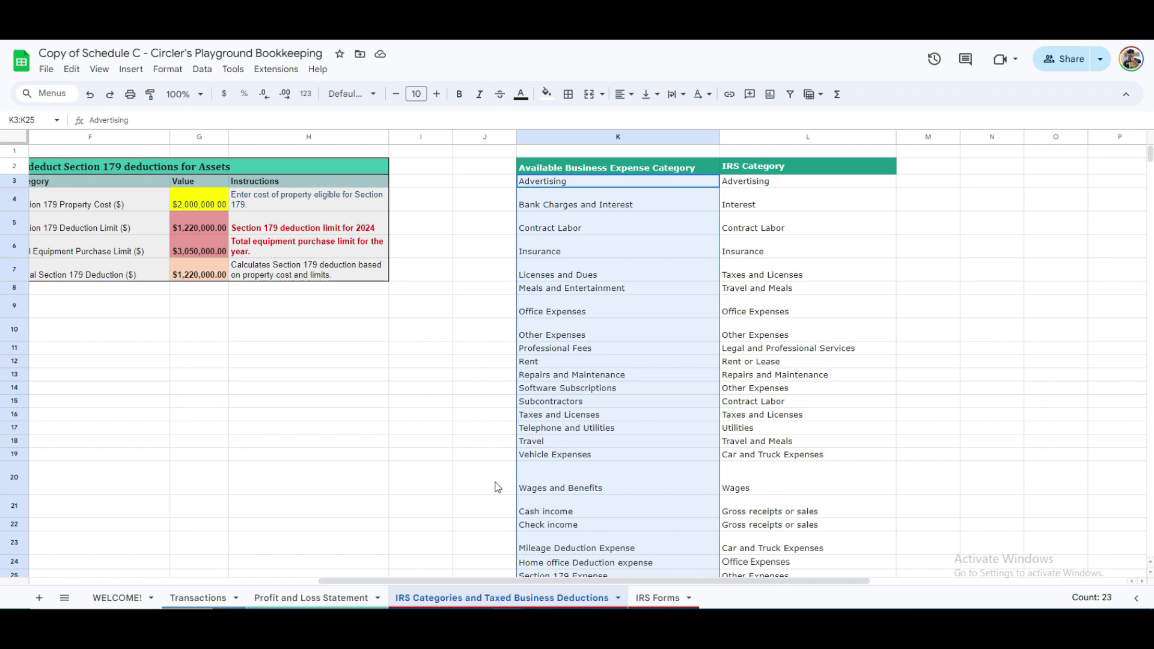
pyautogui.scroll(-2, 497, 486)
pyautogui.scroll(2, 496, 487)
pyautogui.press('Right')
pyautogui.scroll(-2, 872, 380)
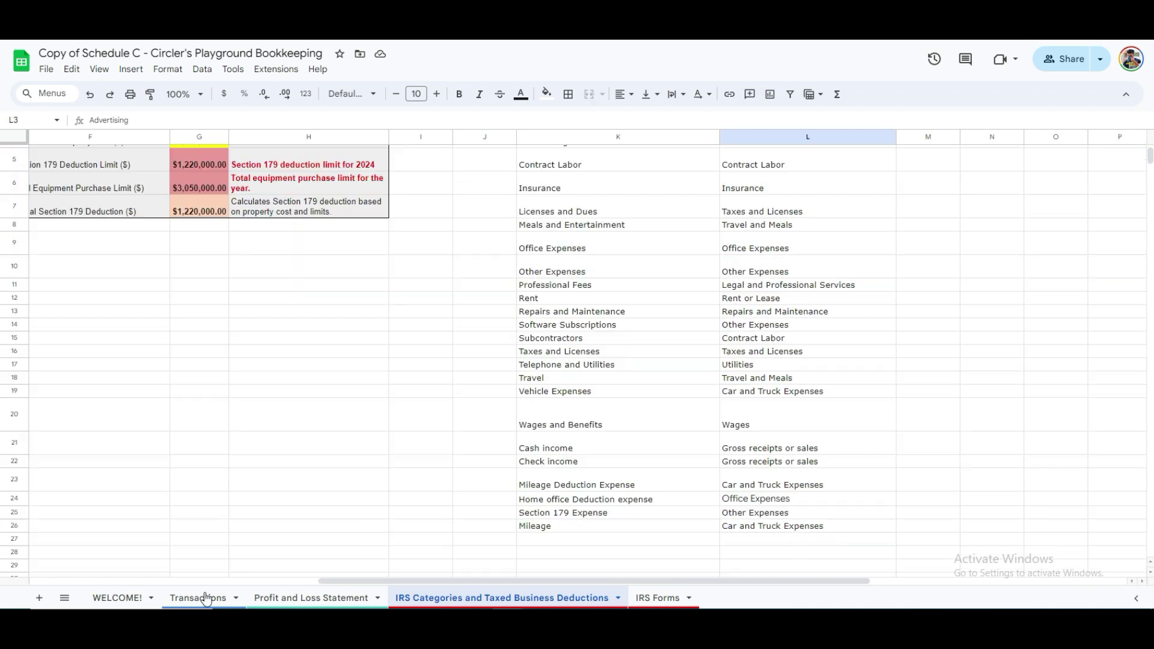
pyautogui.click(207, 598)
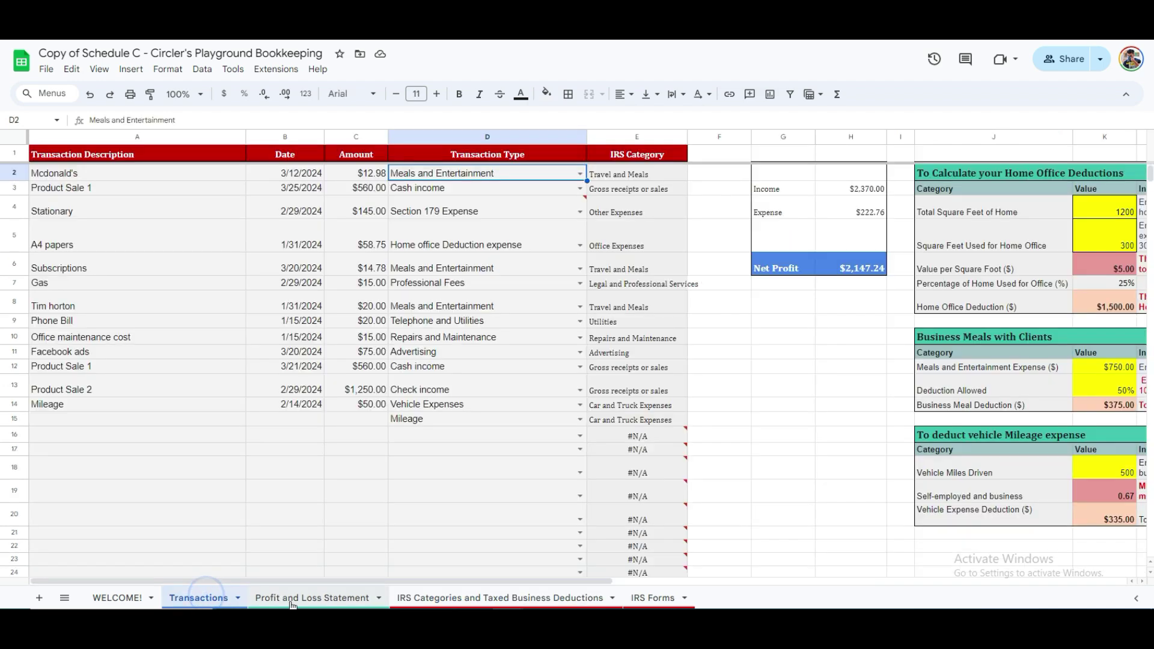
# Check the $222.76 expenses total on the Profit and Loss Statement, then return to Transactions.
pyautogui.click(323, 597)
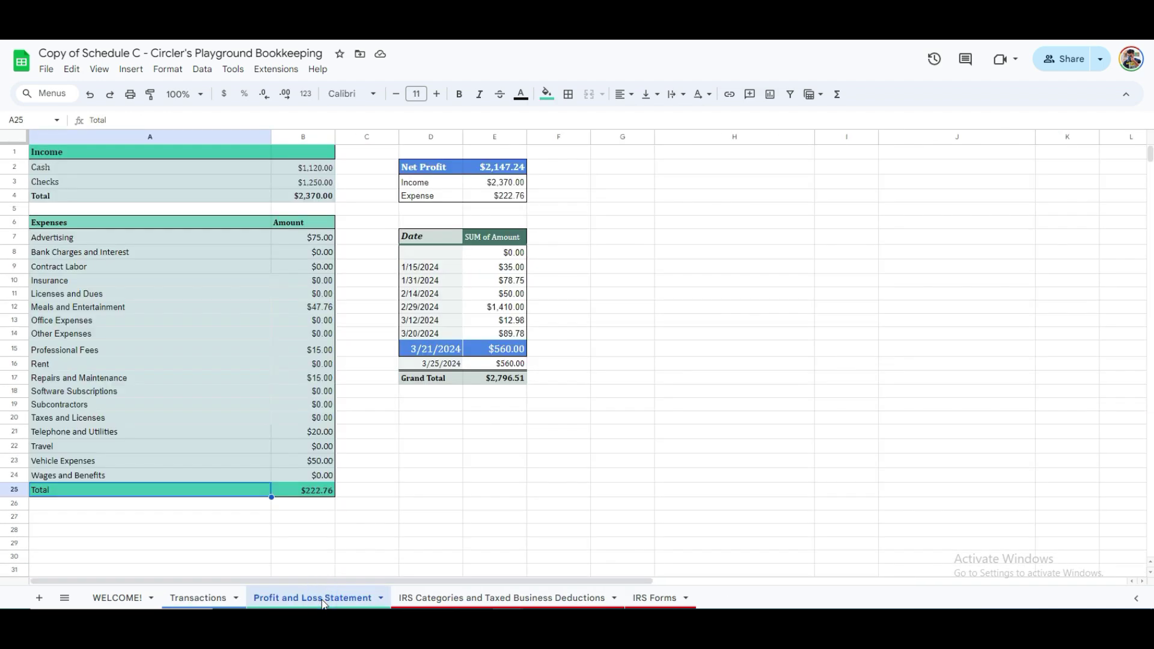
pyautogui.click(314, 489)
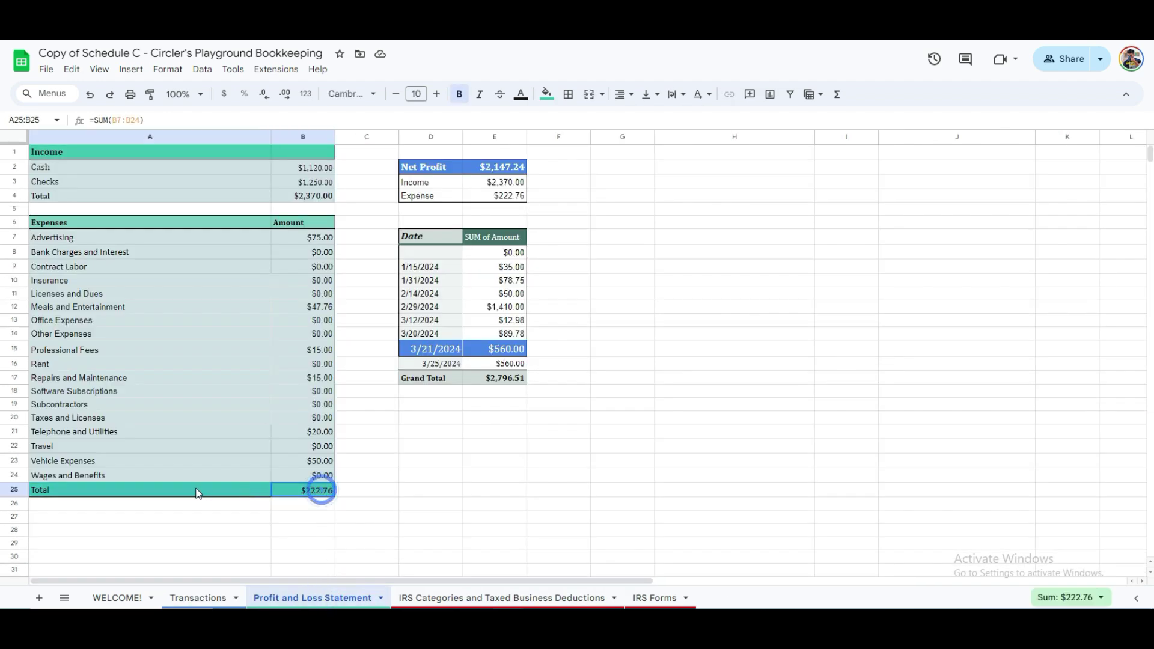
pyautogui.click(269, 517)
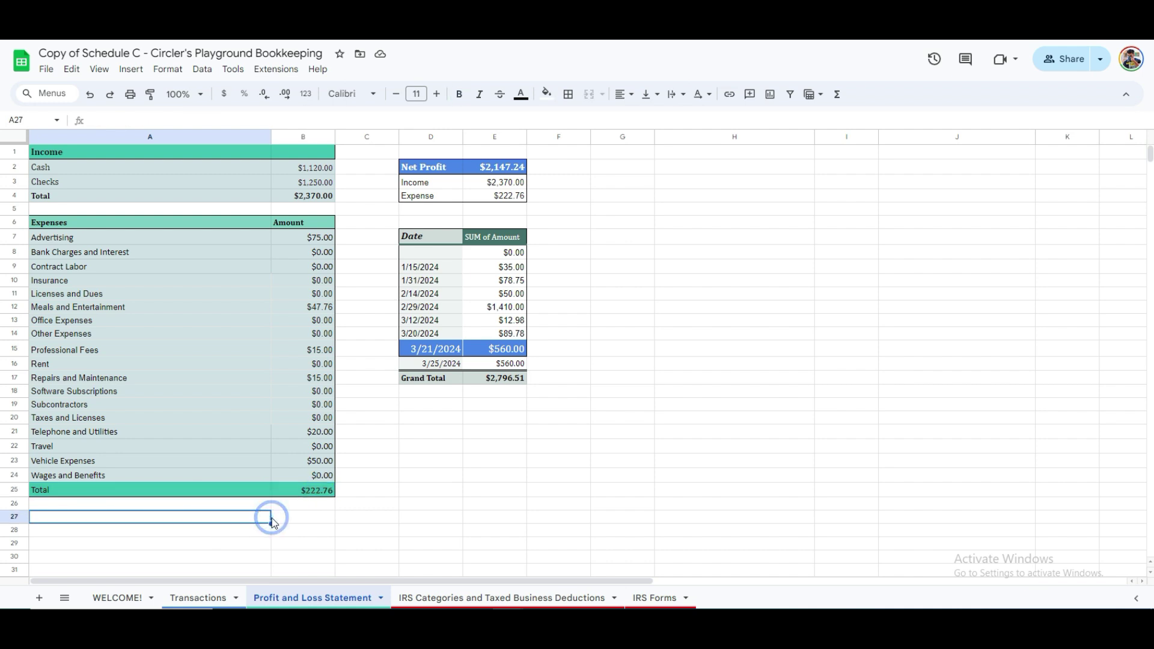
pyautogui.click(198, 598)
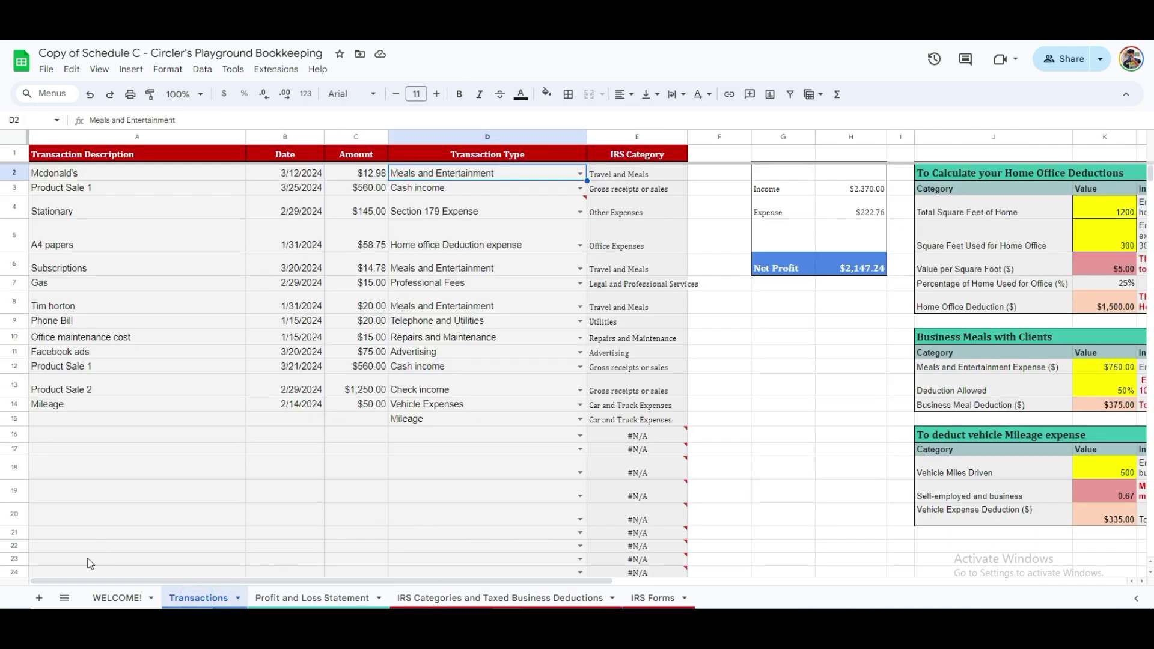
# Add a new sheet and rename it April 2024.
pyautogui.click(38, 597)
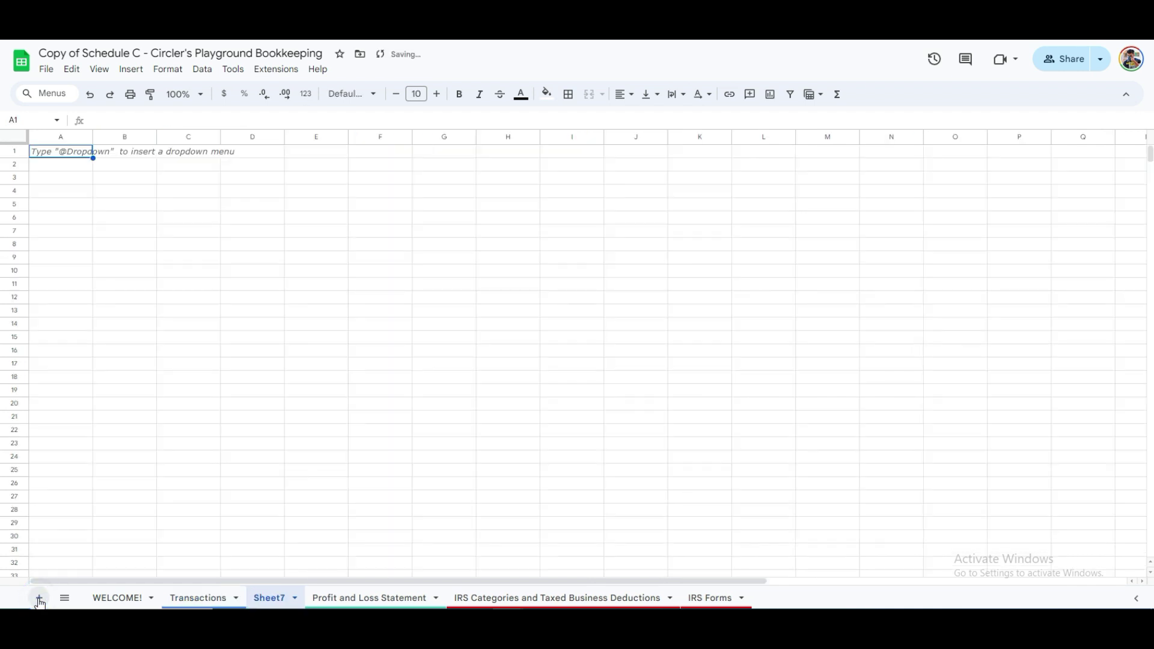
pyautogui.click(294, 597)
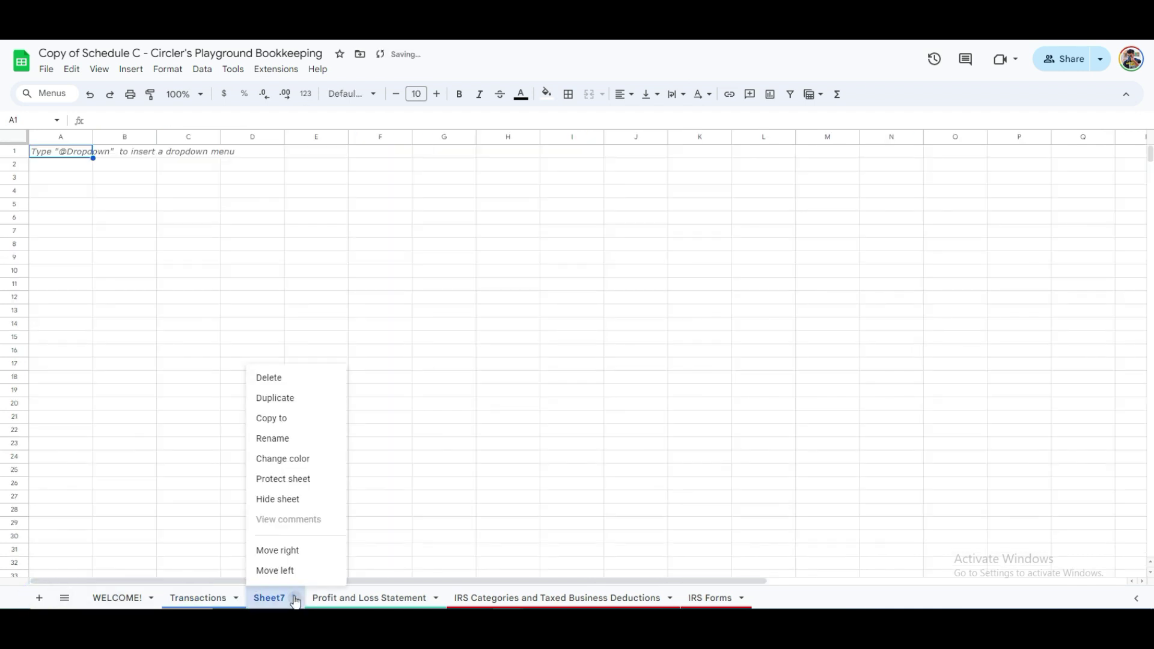
pyautogui.click(278, 438)
pyautogui.write('A')
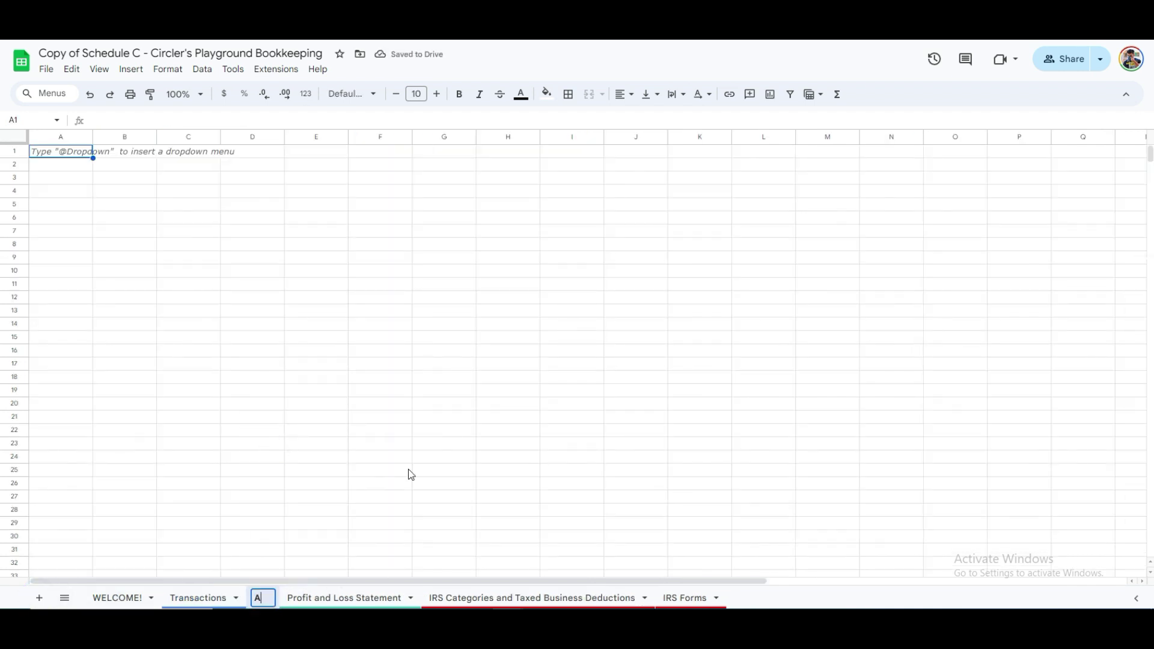
pyautogui.write('pril 2024')
pyautogui.press('Return')
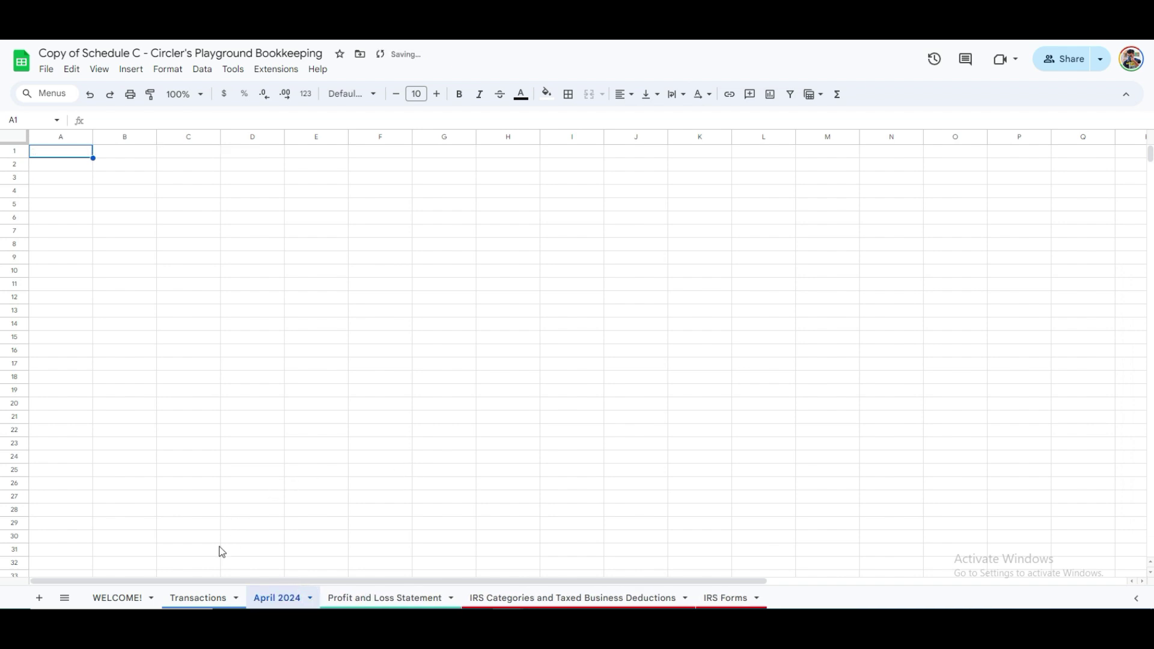
# Review the Transactions rows A2–E18, then delete the April 2024 sheet.
pyautogui.click(192, 597)
pyautogui.click(189, 381)
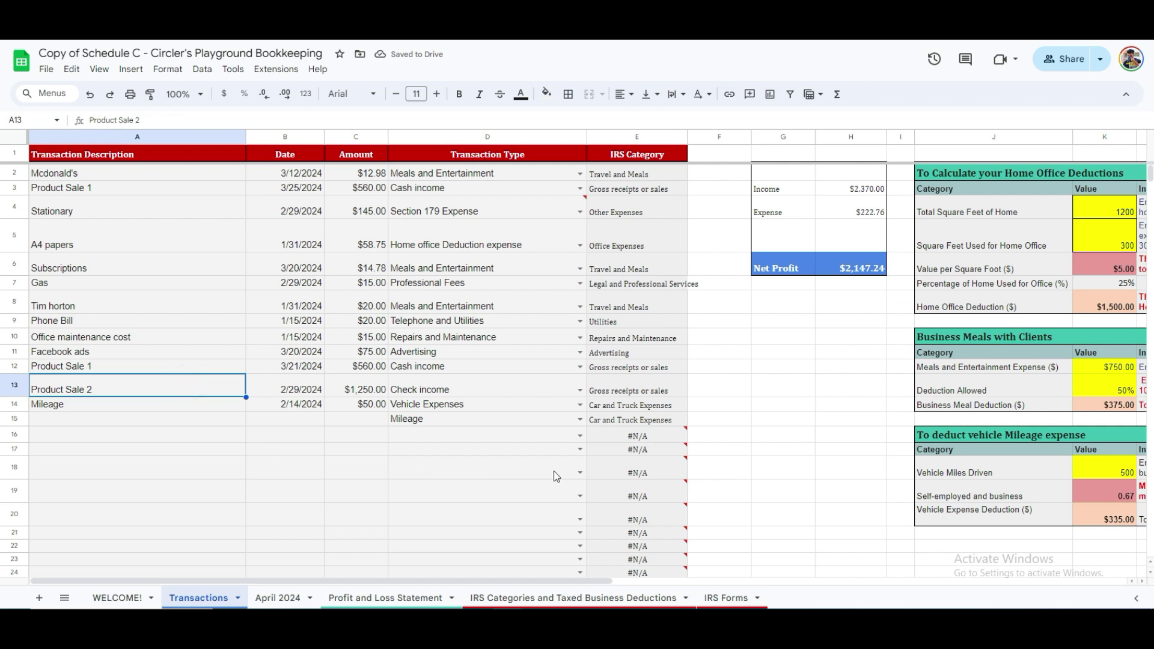
pyautogui.moveTo(612, 472); pyautogui.dragTo(124, 177)
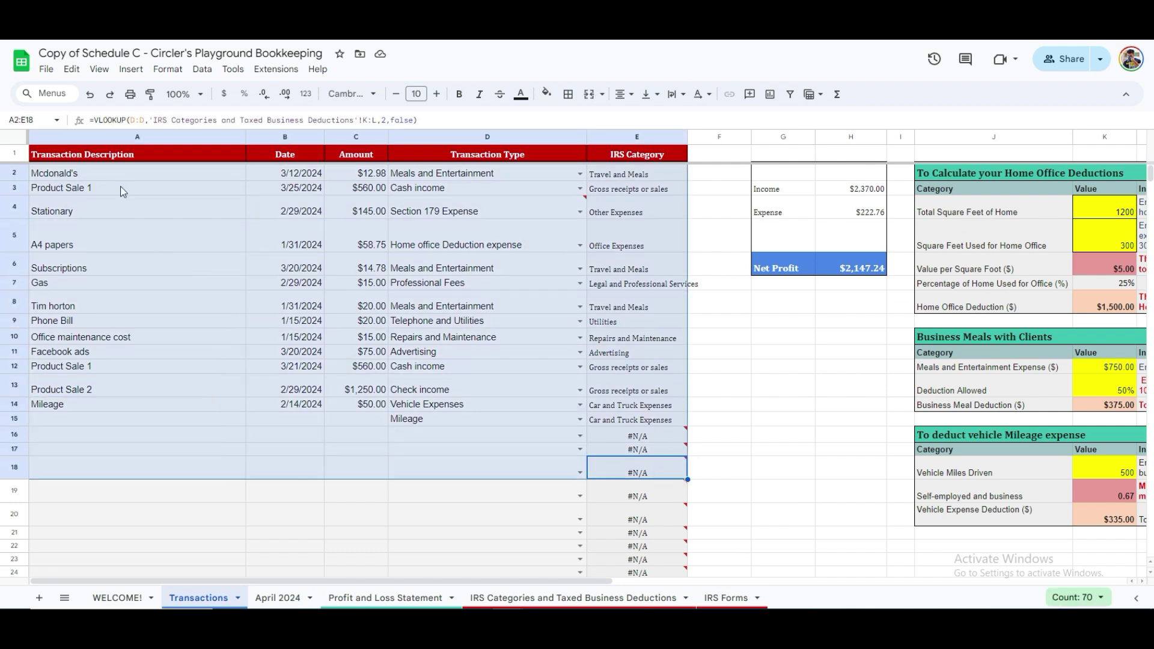
pyautogui.click(764, 442)
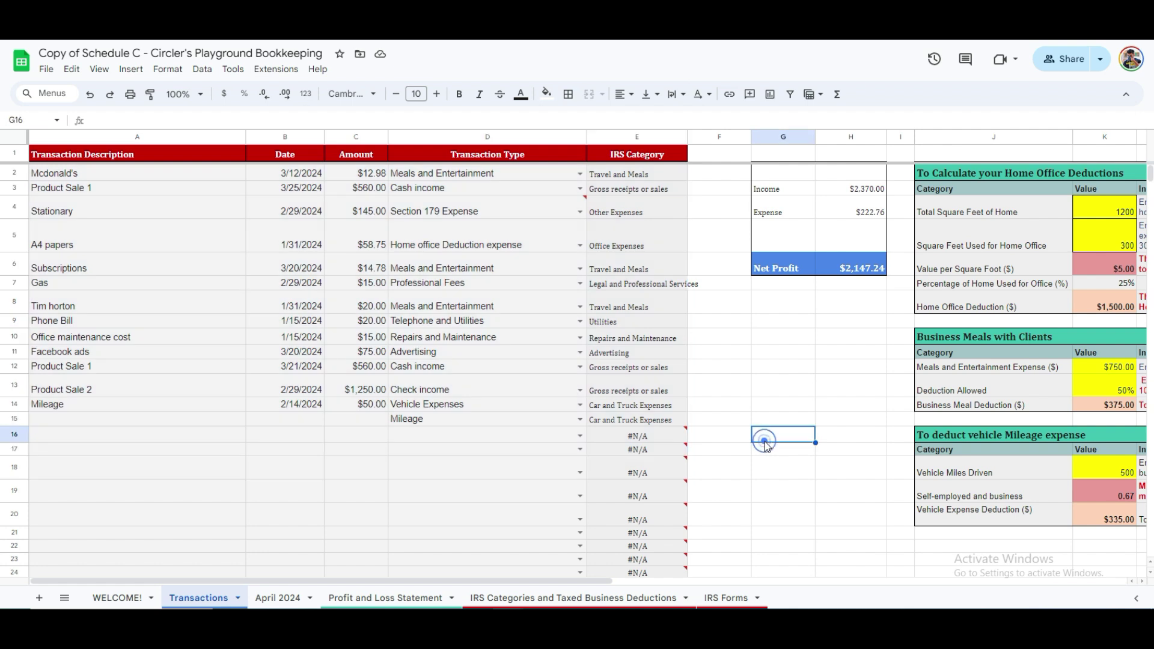
pyautogui.rightClick(287, 598)
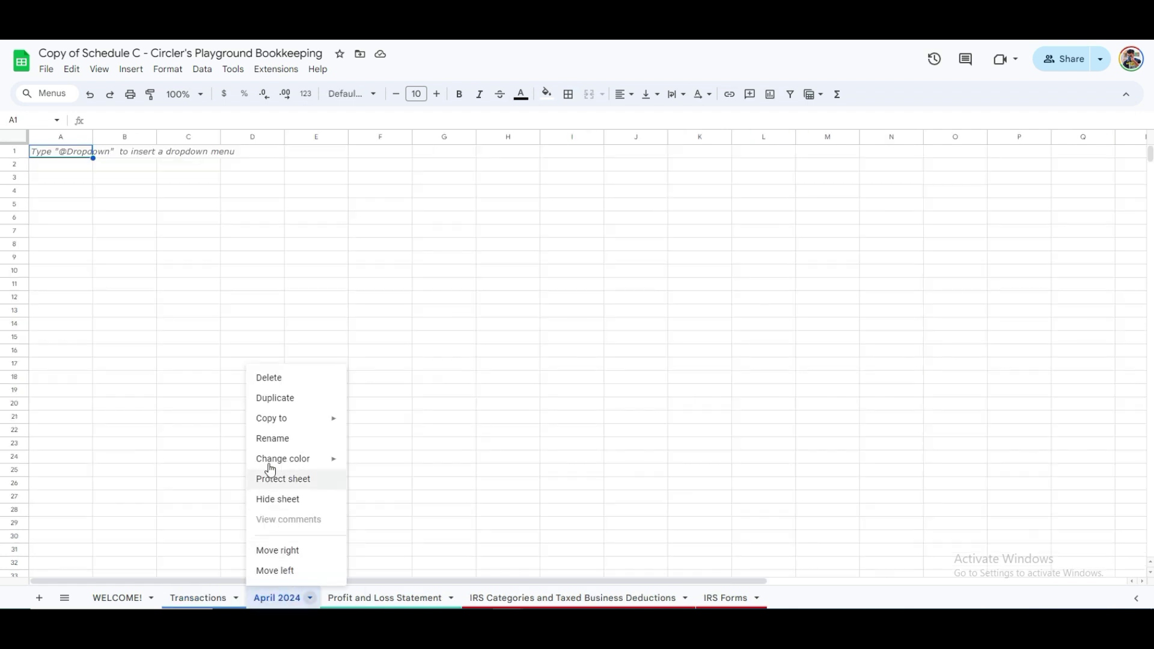
pyautogui.click(273, 376)
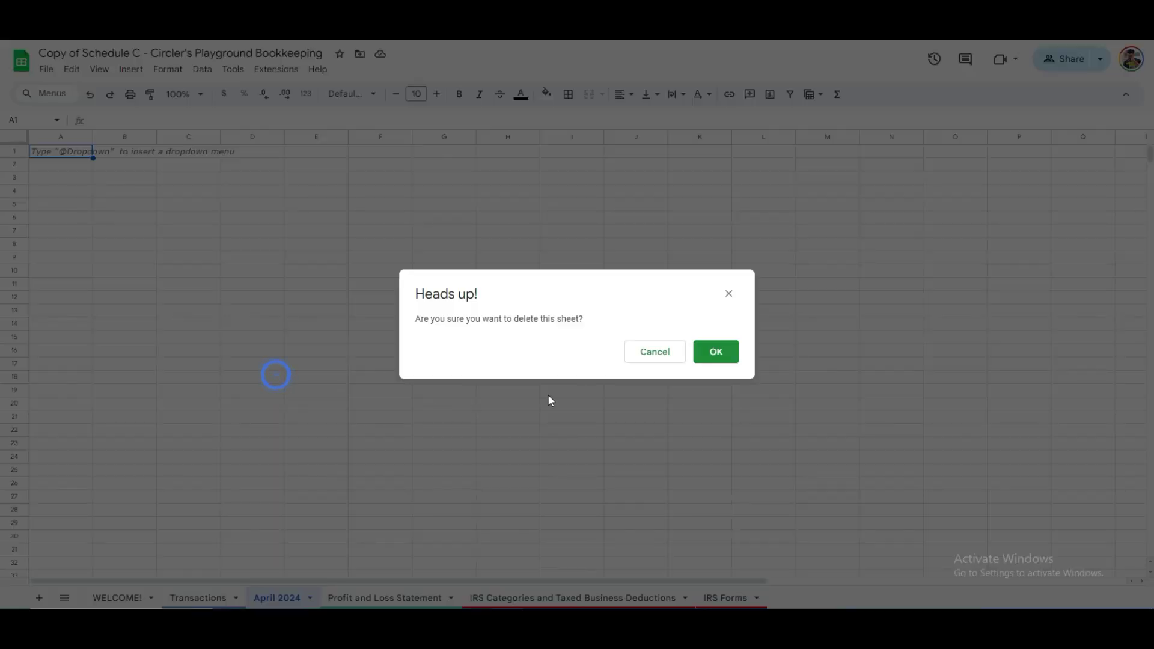
pyautogui.click(714, 355)
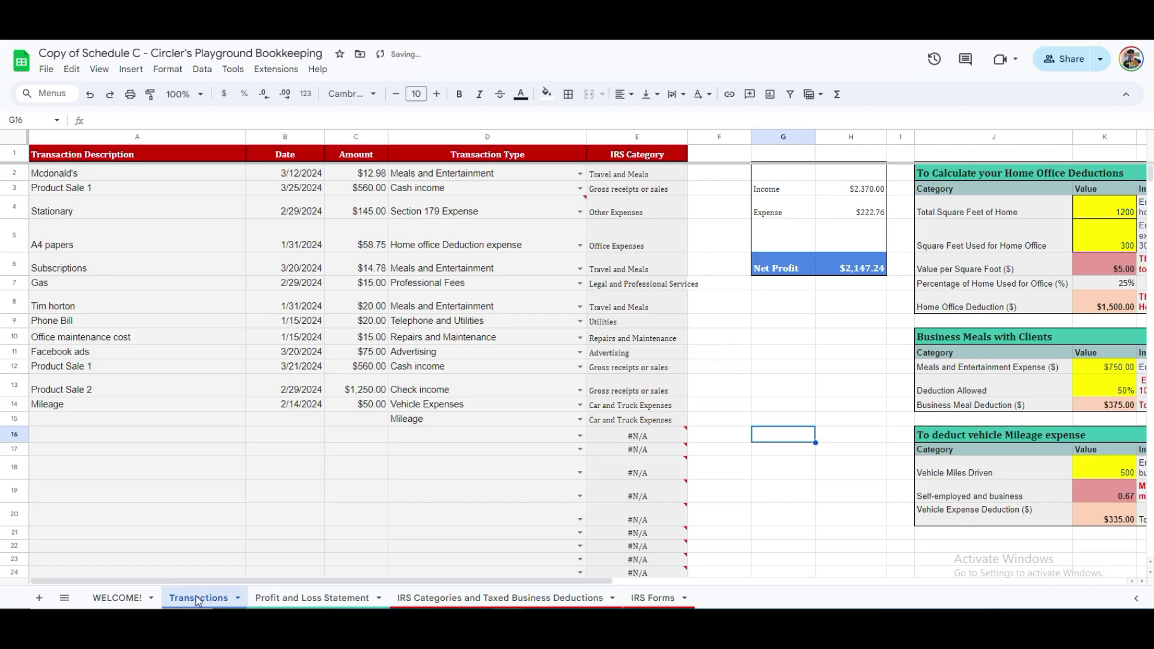
pyautogui.click(637, 497)
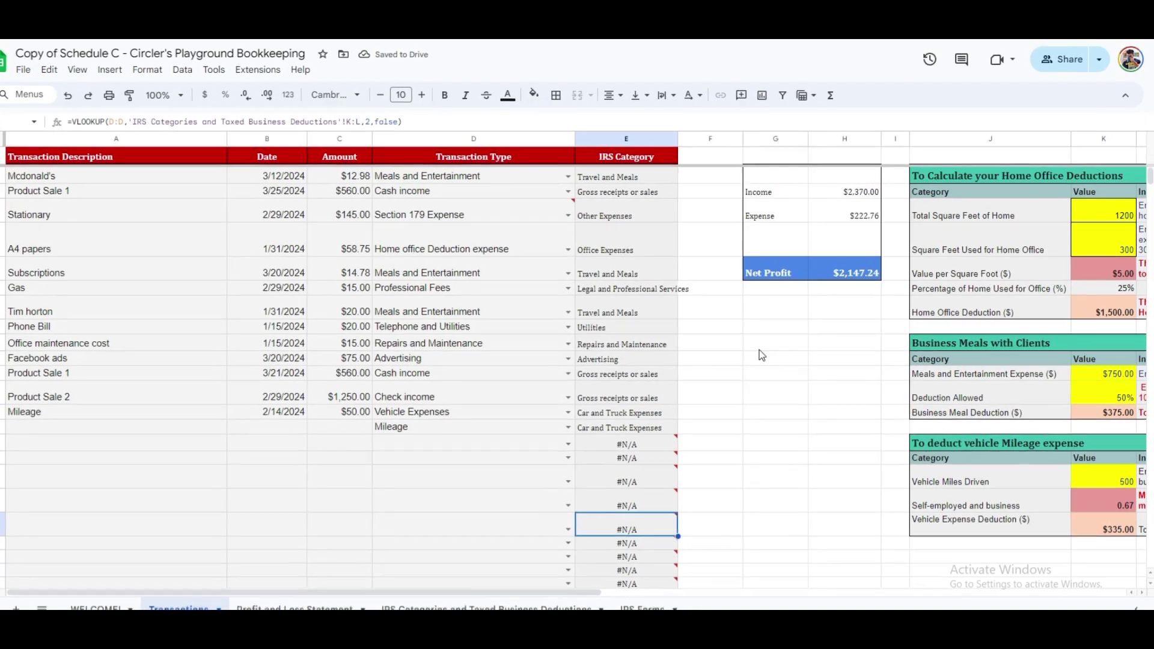
pyautogui.click(777, 193)
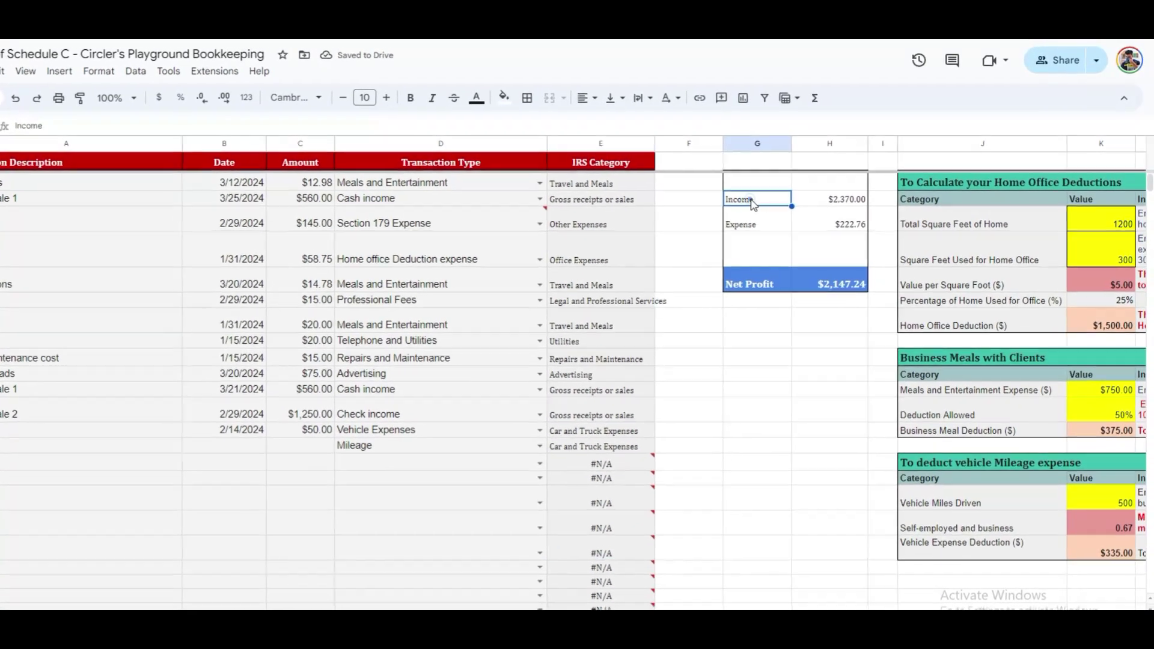
pyautogui.moveTo(853, 283); pyautogui.dragTo(721, 217)
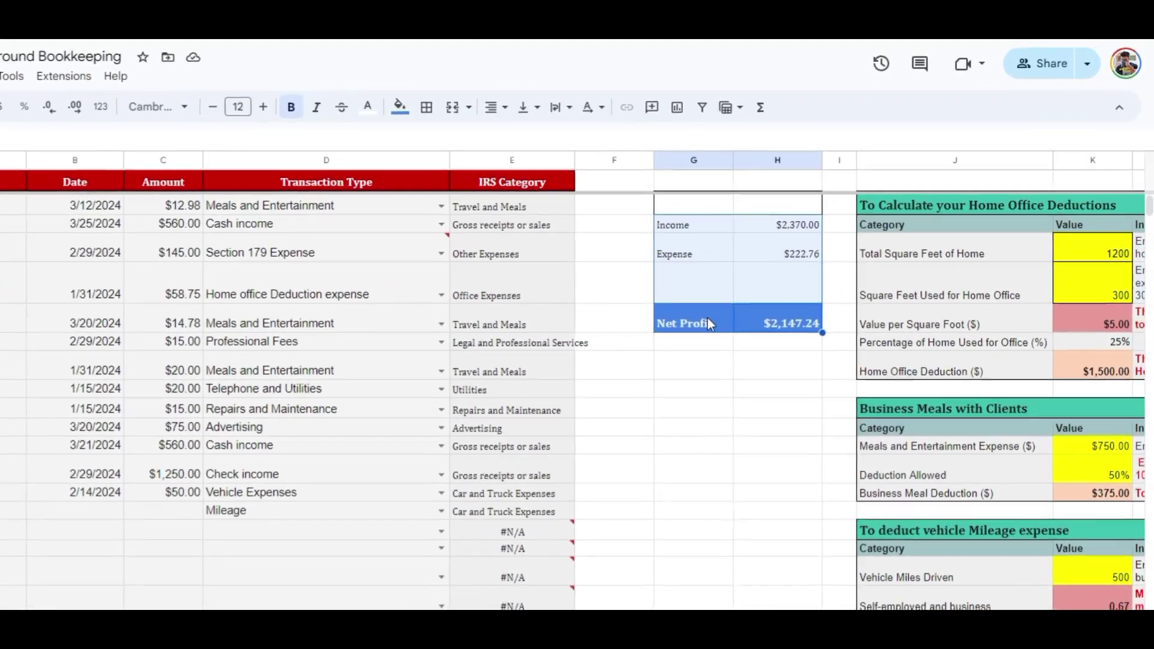
pyautogui.click(744, 267)
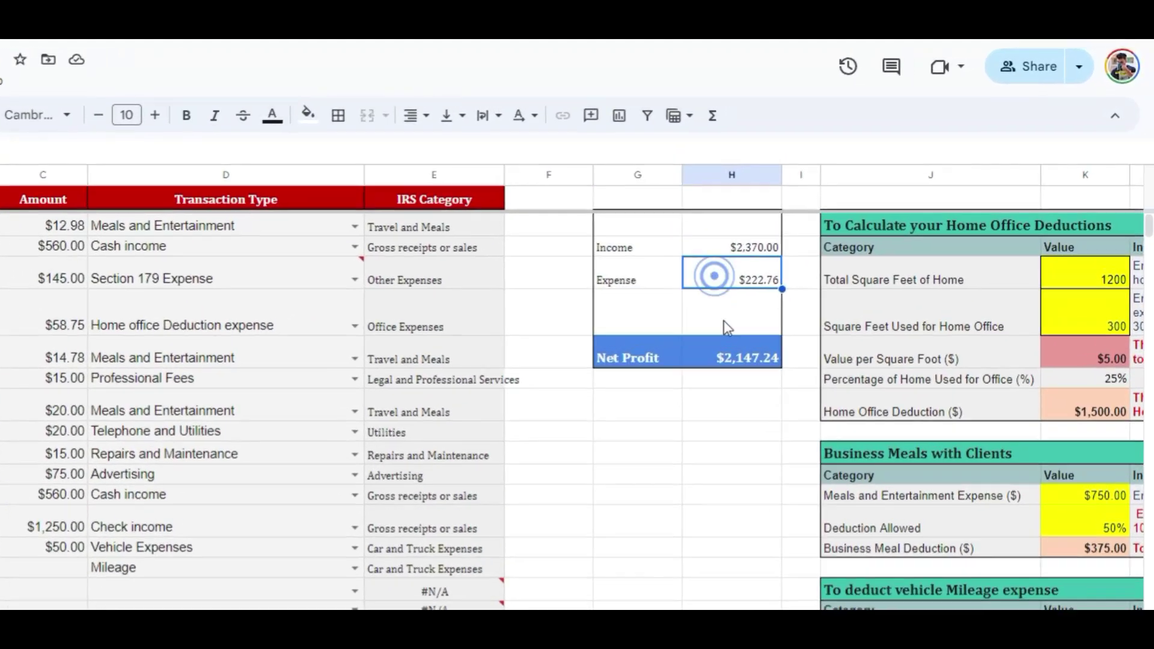
pyautogui.click(748, 363)
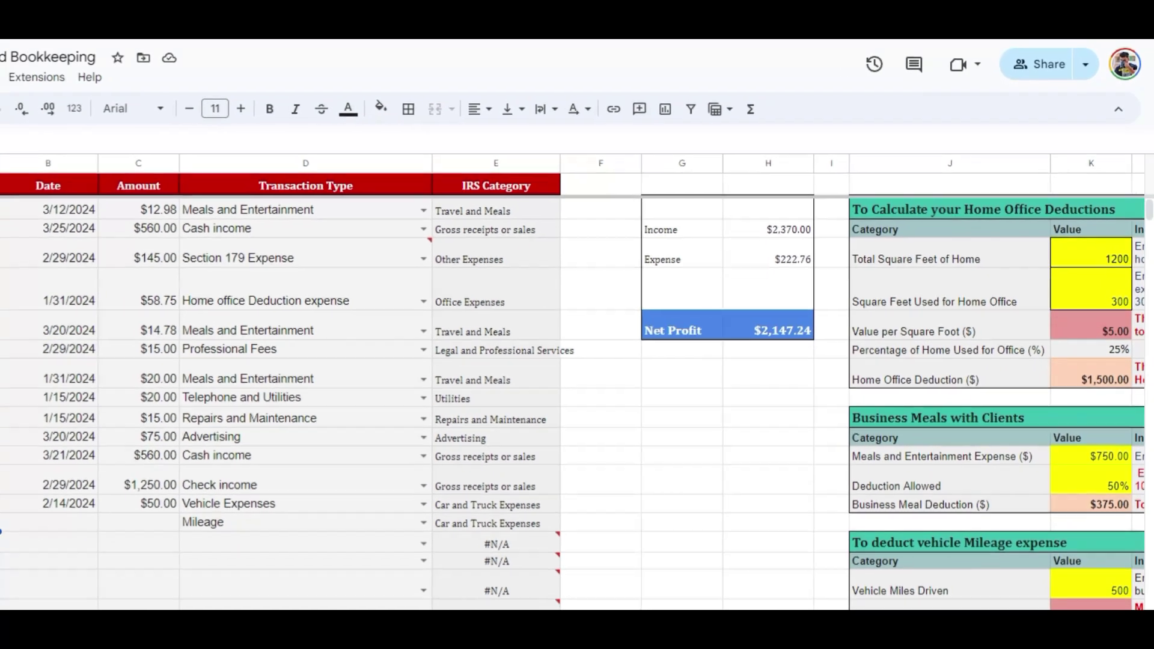
pyautogui.click(31, 494)
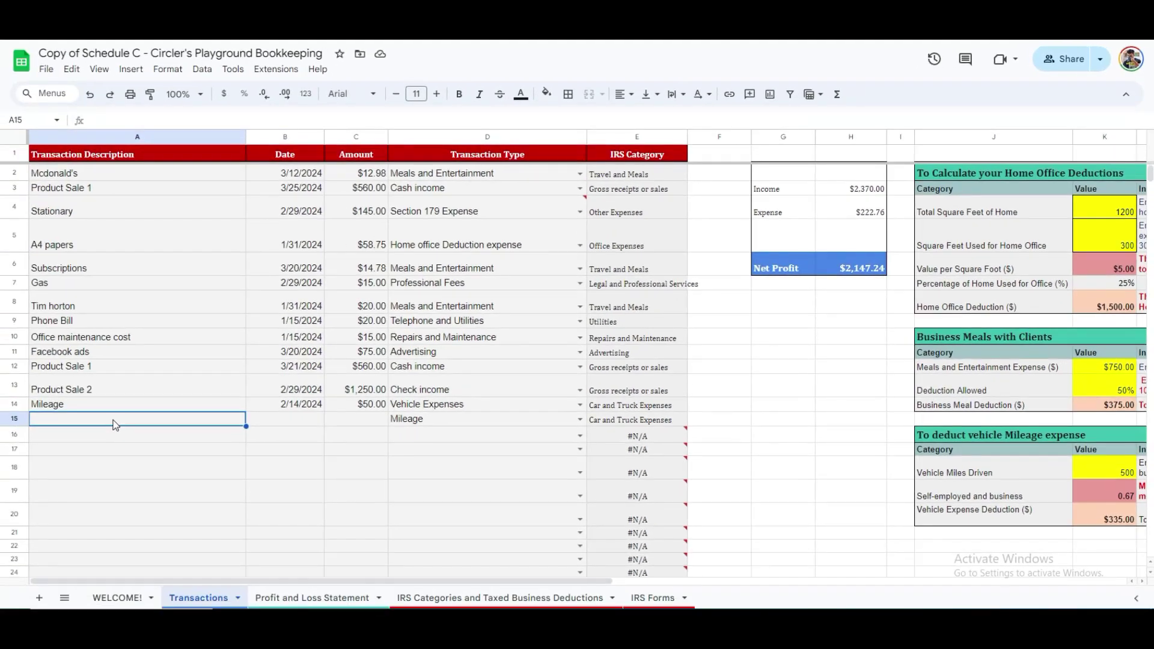
# Enter the Rent Bill in row 15: 03/24/2024, $150, with type Rent.
pyautogui.write('Rent Bill')
pyautogui.press('Tab')
pyautogui.write('03/24/2024')
pyautogui.press('Tab')
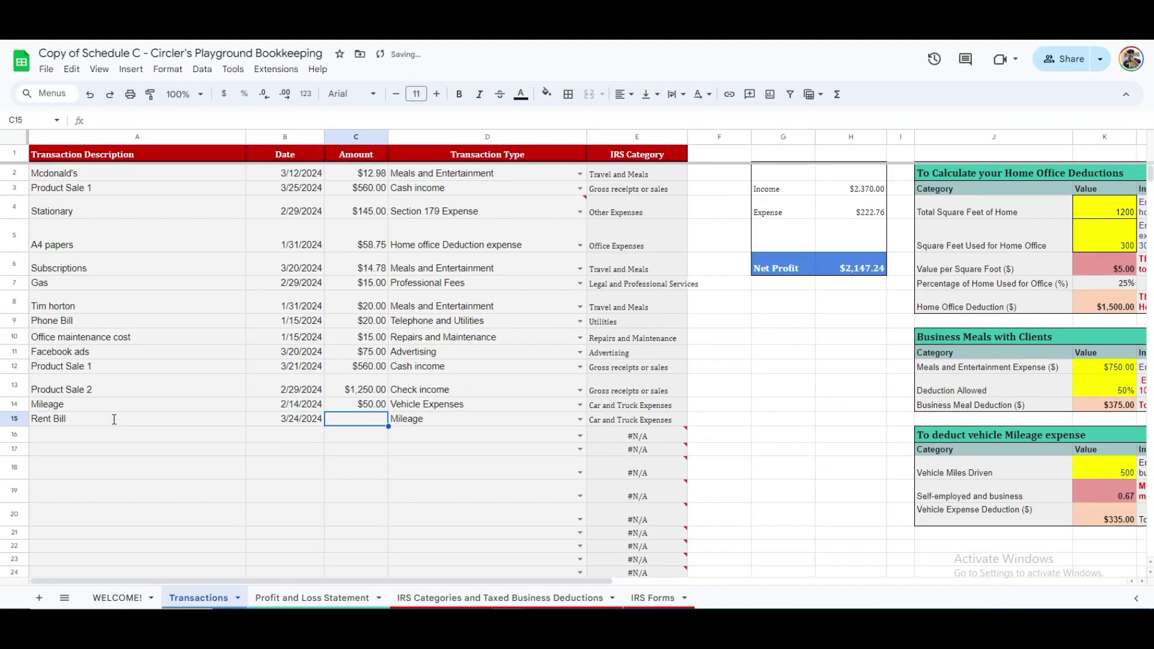
pyautogui.write('150')
pyautogui.press('Tab')
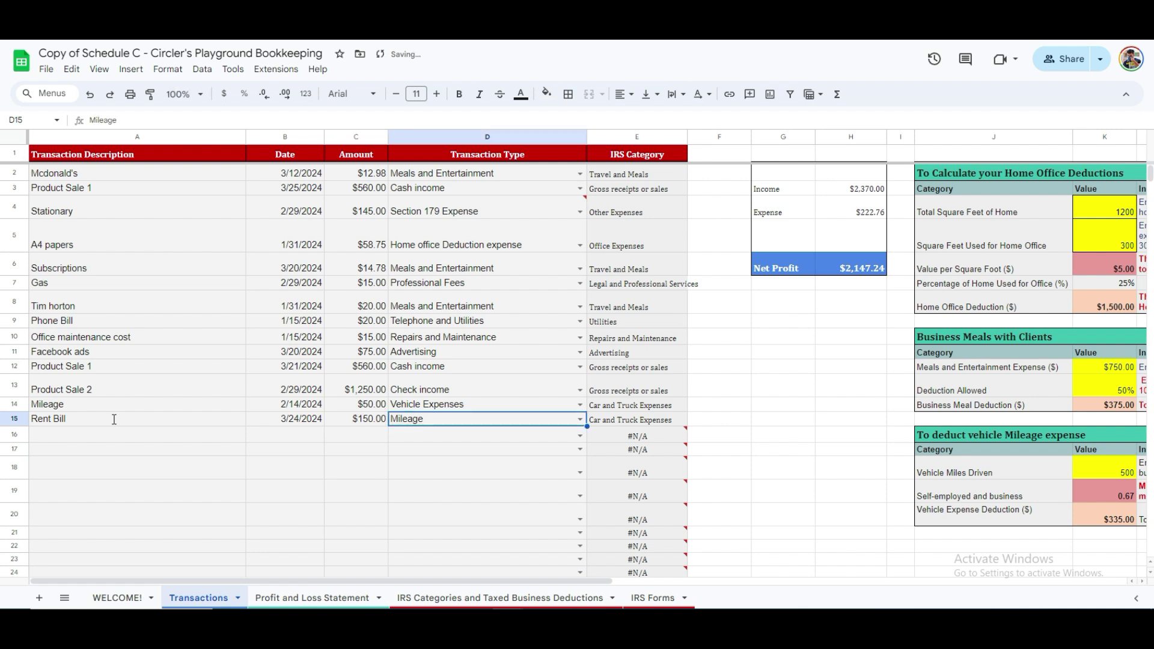
pyautogui.write('Rent')
pyautogui.click(475, 435)
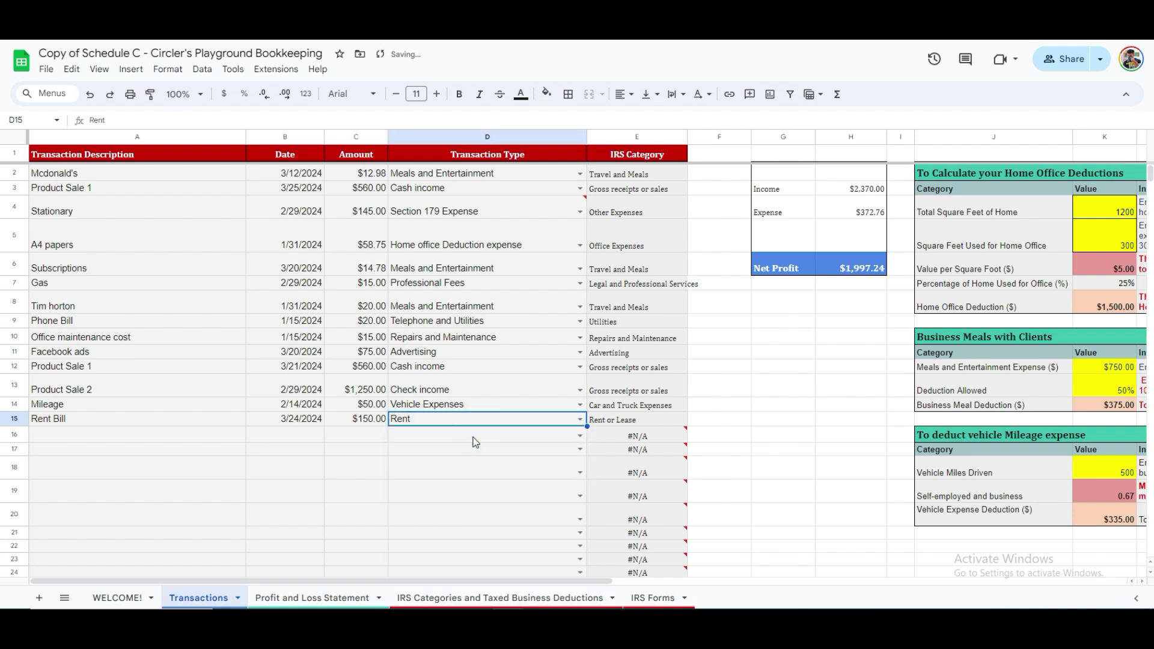
# Briefly change the Rent Bill amount to $145.00, ending with it back at $150.00.
pyautogui.press('Left')
pyautogui.write('1')
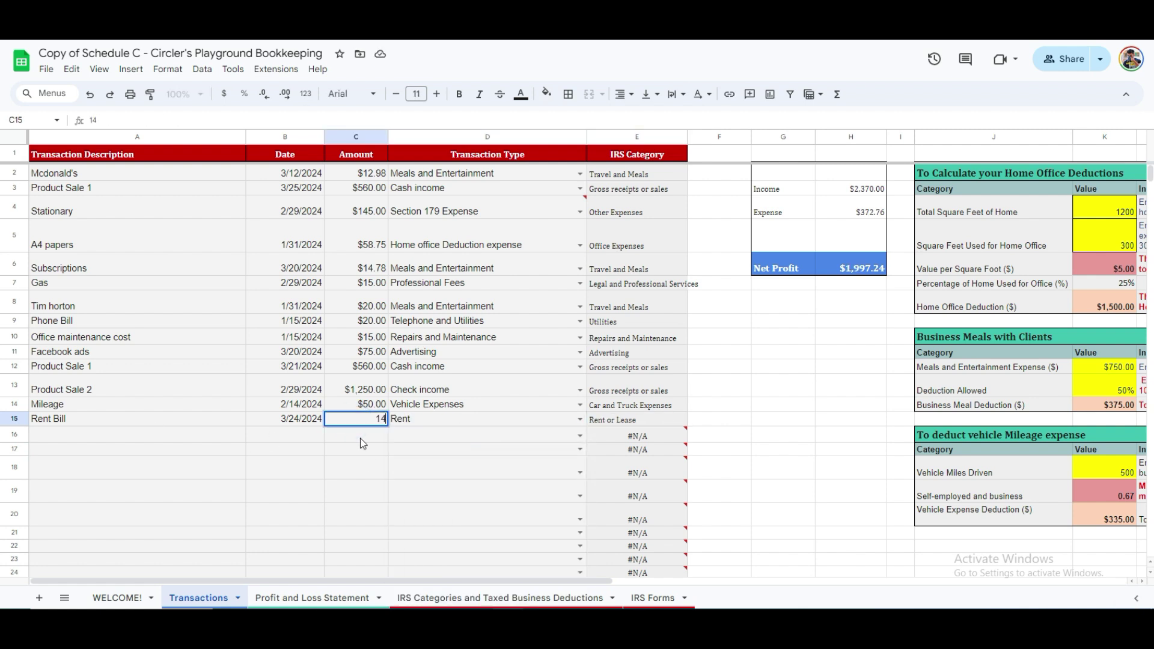
pyautogui.press('Tab')
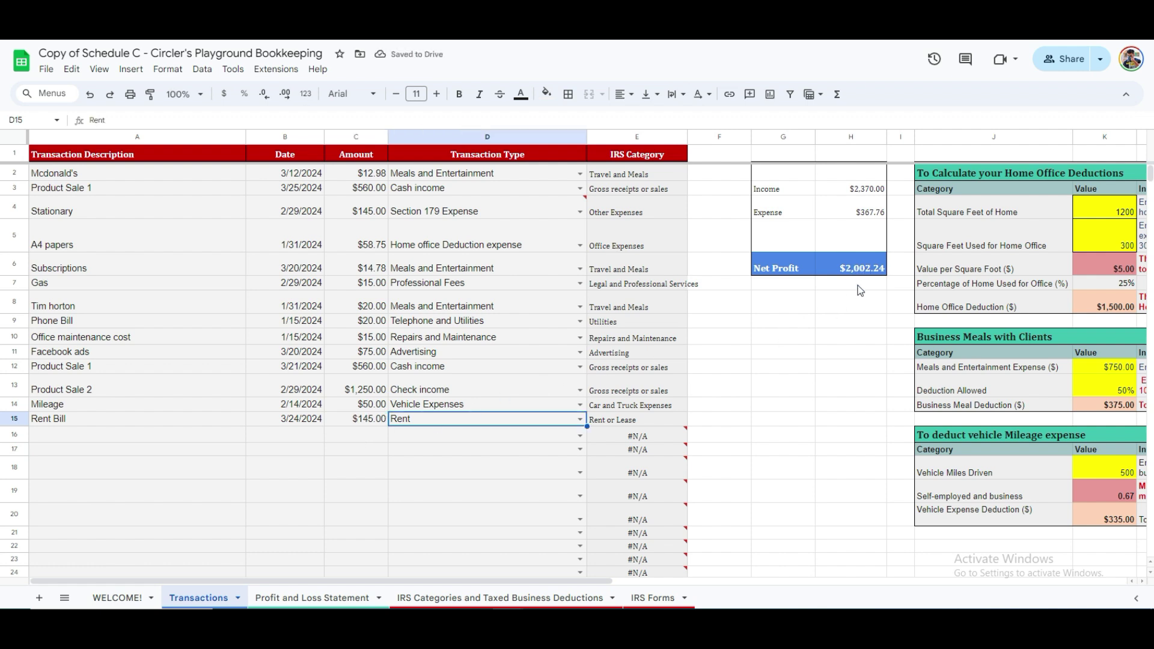
pyautogui.moveTo(389, 581); pyautogui.dragTo(677, 569)
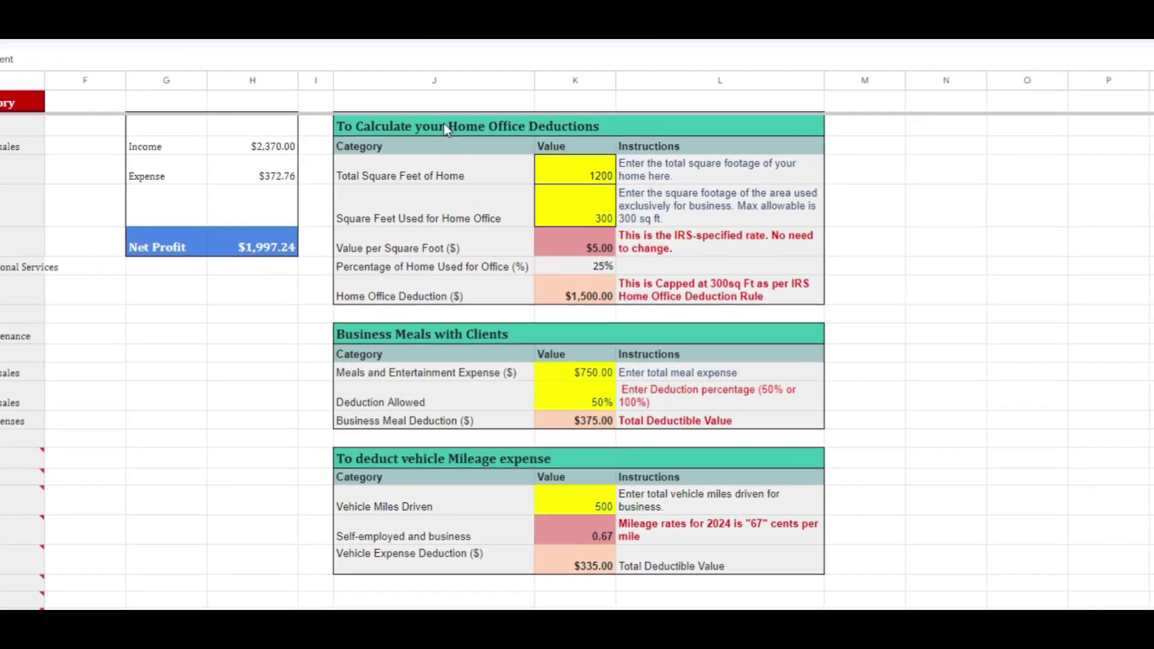
pyautogui.click(445, 125)
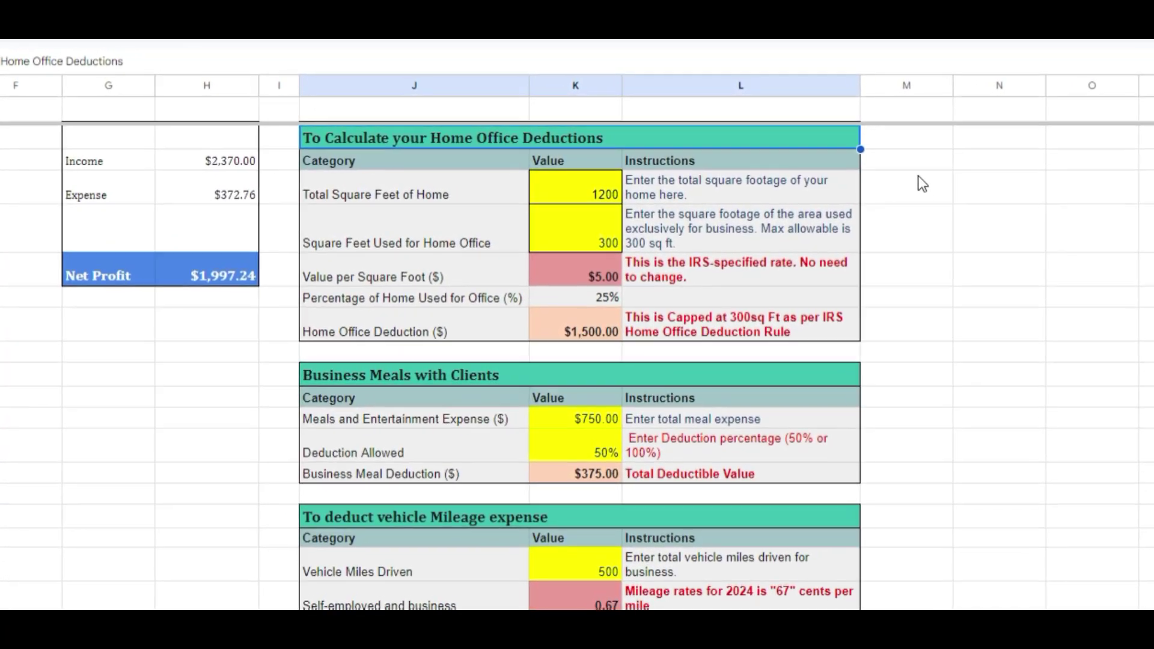
# Enter 1500 total home square feet and 250 office square feet.
pyautogui.press('Down')
pyautogui.press('Down')
pyautogui.press('Right')
pyautogui.write('15')
pyautogui.press('Return')
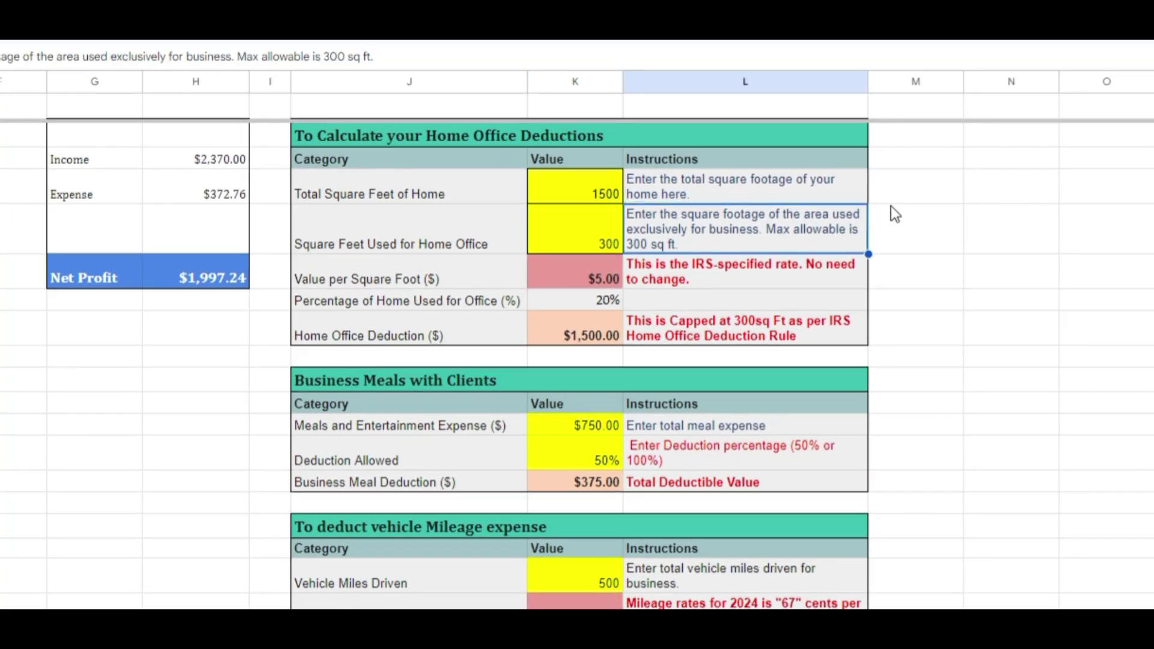
pyautogui.write('250')
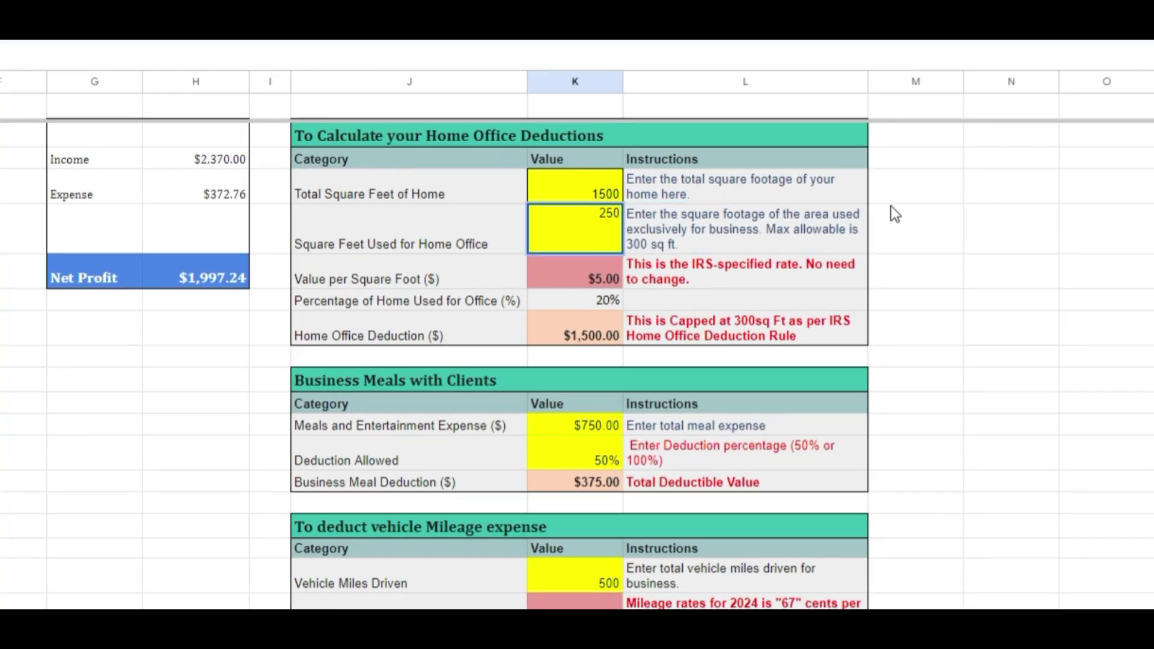
pyautogui.press('Return')
pyautogui.press('Down')
pyautogui.press('Down')
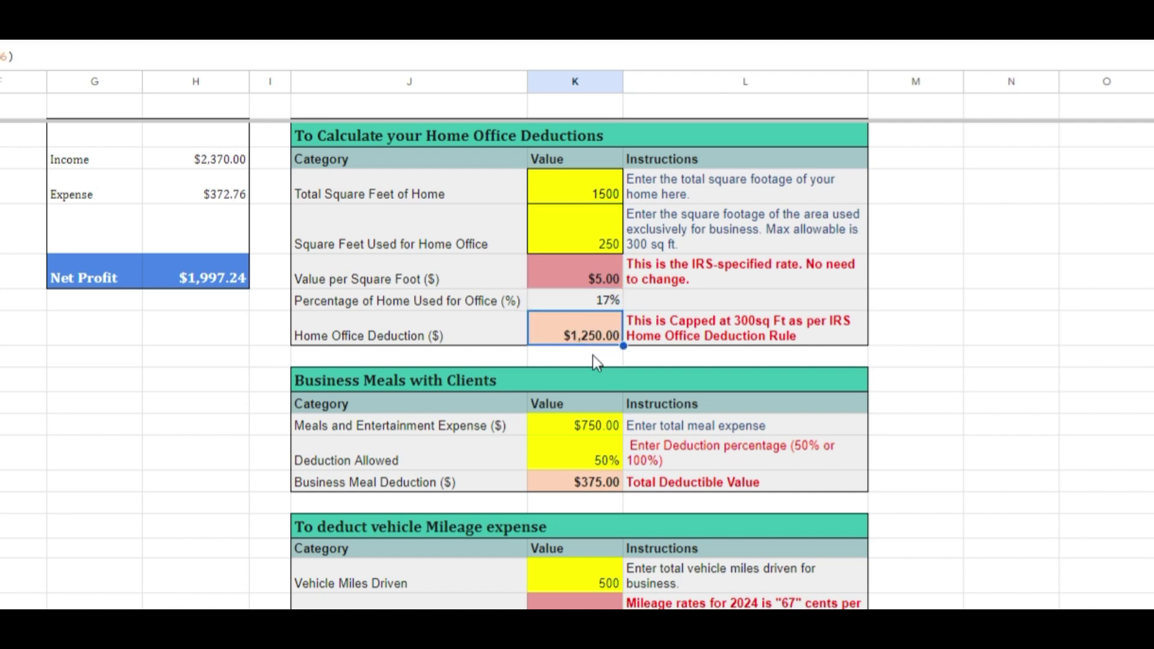
# Try office areas of 400, 500, 300 and 250 square feet, settling on 200.
pyautogui.click(590, 240)
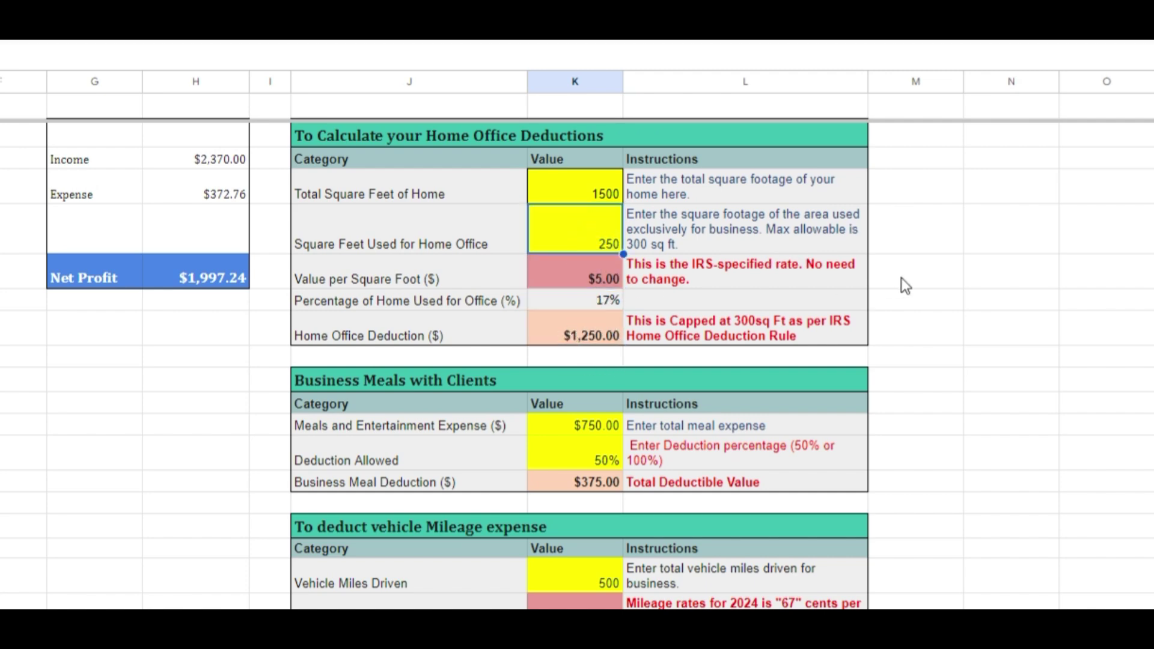
pyautogui.write('400')
pyautogui.press('Tab')
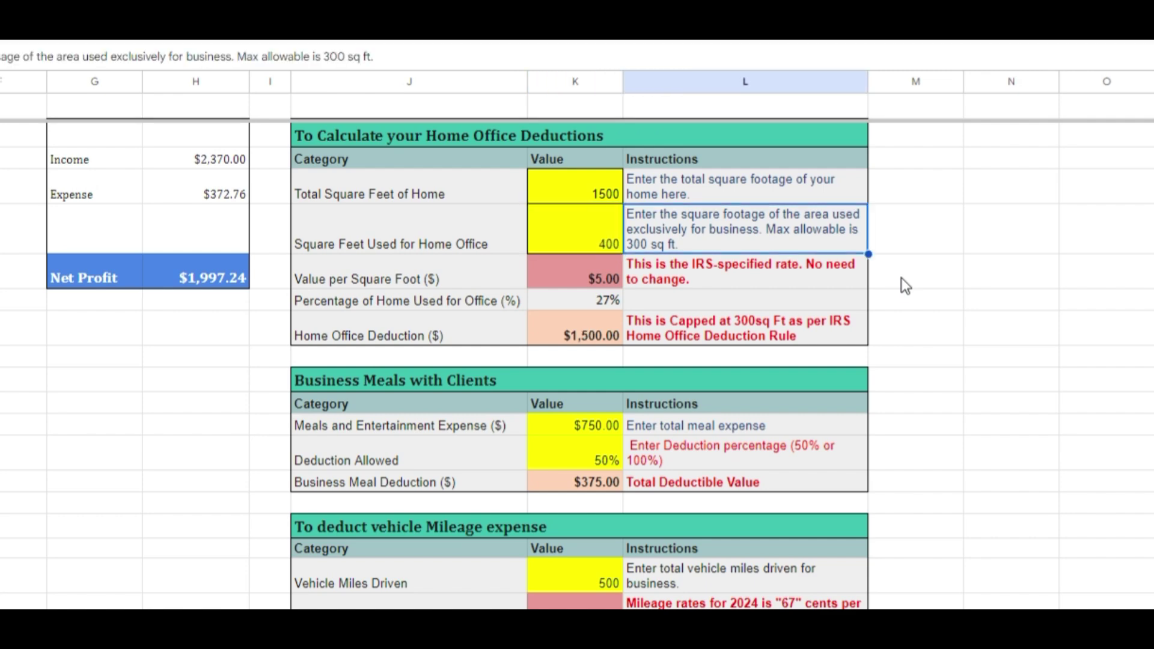
pyautogui.hotkey('shift', 'Tab')
pyautogui.write('500')
pyautogui.press('Tab')
pyautogui.hotkey('shift', 'Tab')
pyautogui.write('300')
pyautogui.press('Tab')
pyautogui.hotkey('shift', 'Tab')
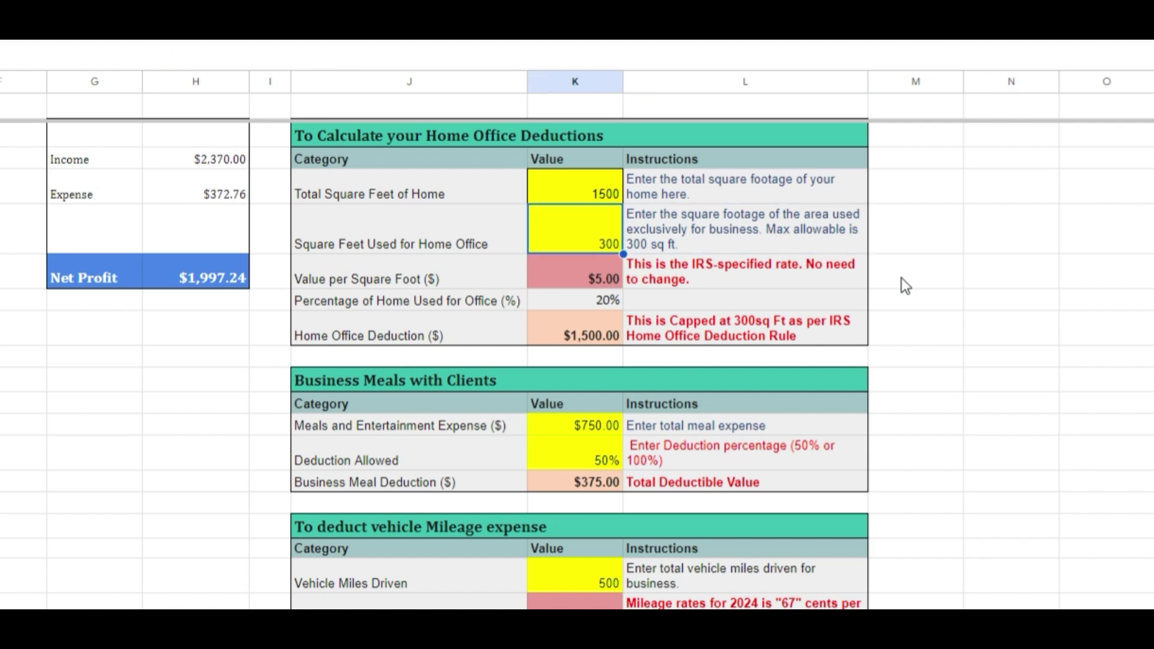
pyautogui.write('250')
pyautogui.press('Tab')
pyautogui.hotkey('shift', 'Tab')
pyautogui.write('200')
pyautogui.press('Tab')
pyautogui.hotkey('shift', 'Tab')
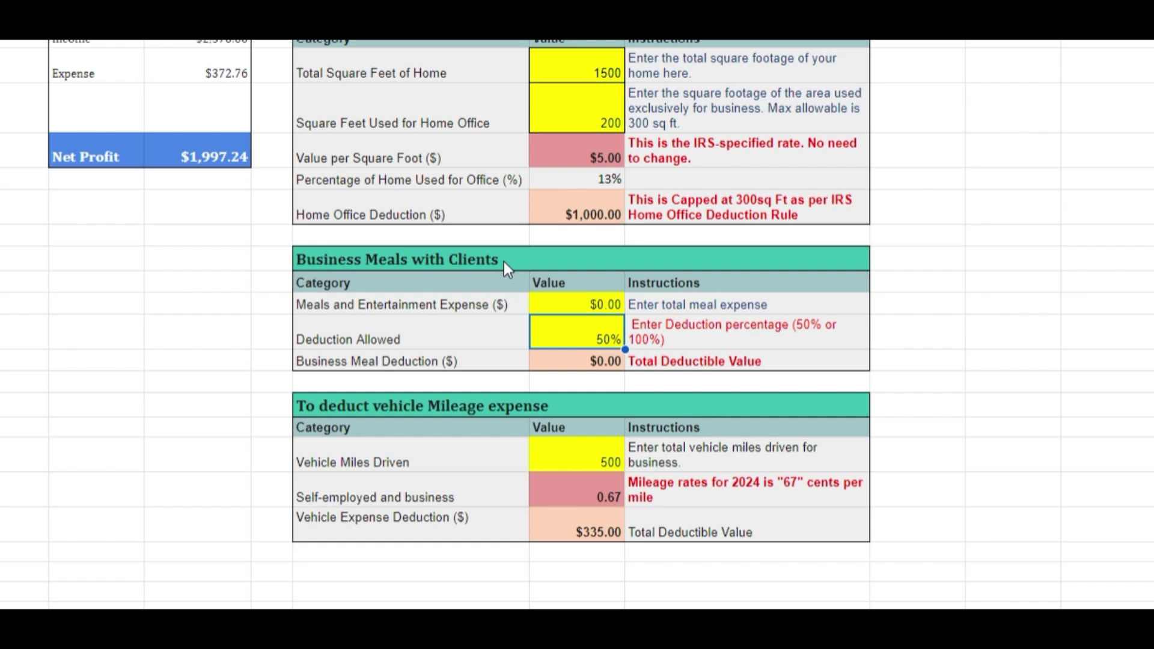
# Try meals expense values of $1,250, $900 and finally $1,050, checking the 50% business meal deduction.
pyautogui.click(576, 309)
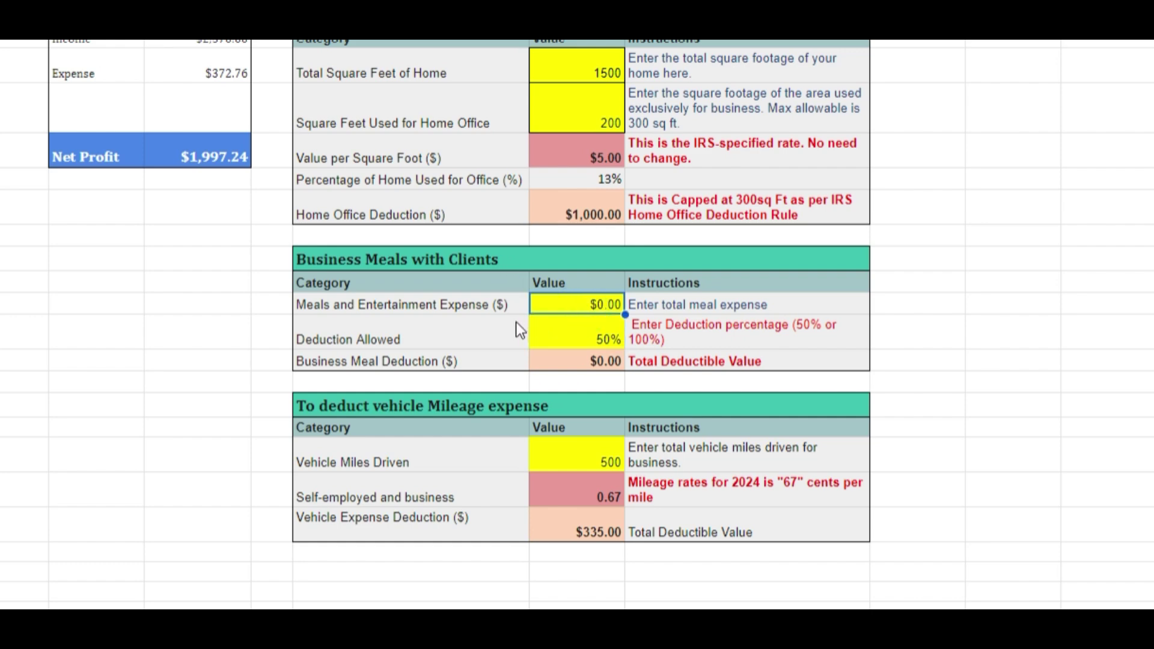
pyautogui.write('1250')
pyautogui.press('Return')
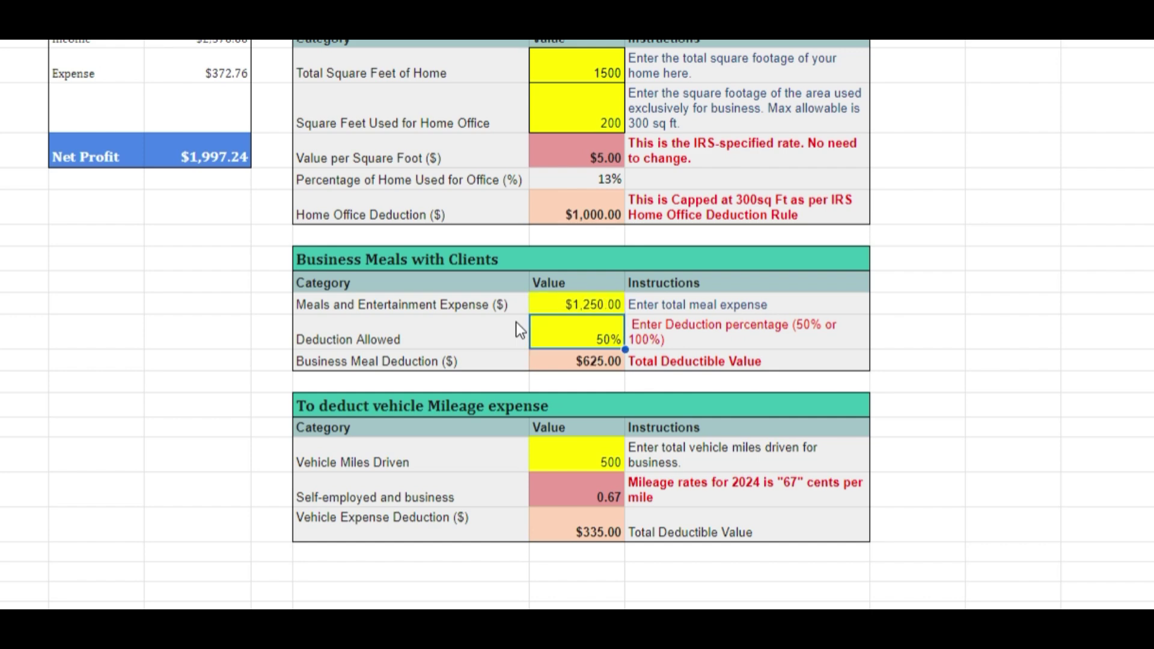
pyautogui.click(592, 367)
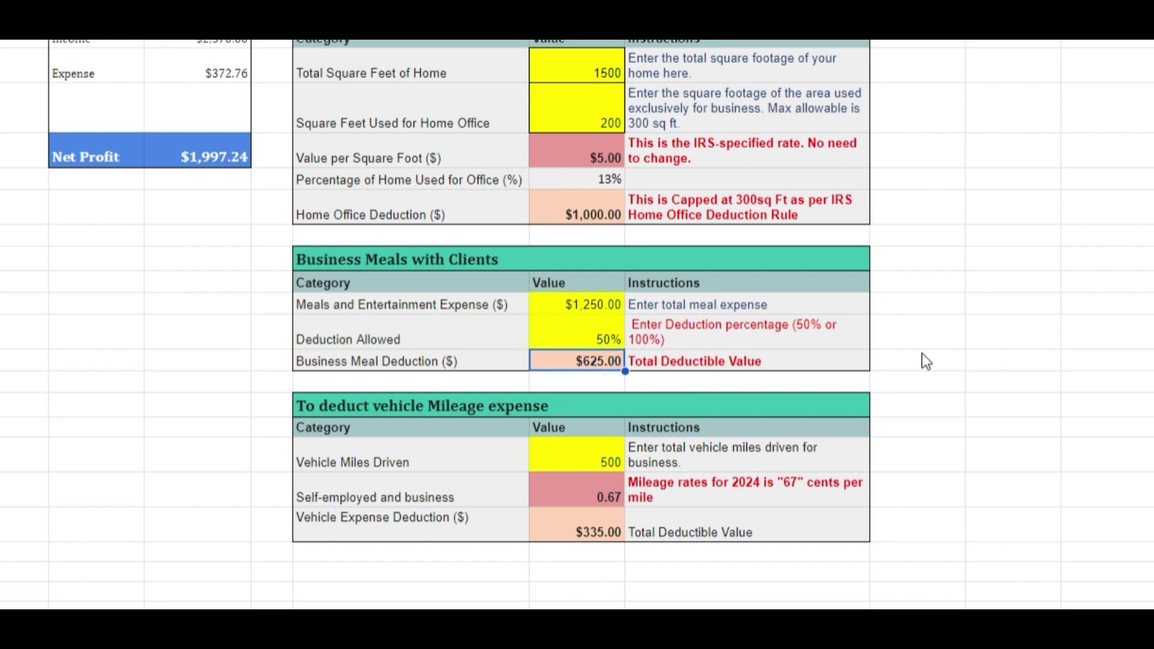
pyautogui.press('Up')
pyautogui.press('Up')
pyautogui.write('9')
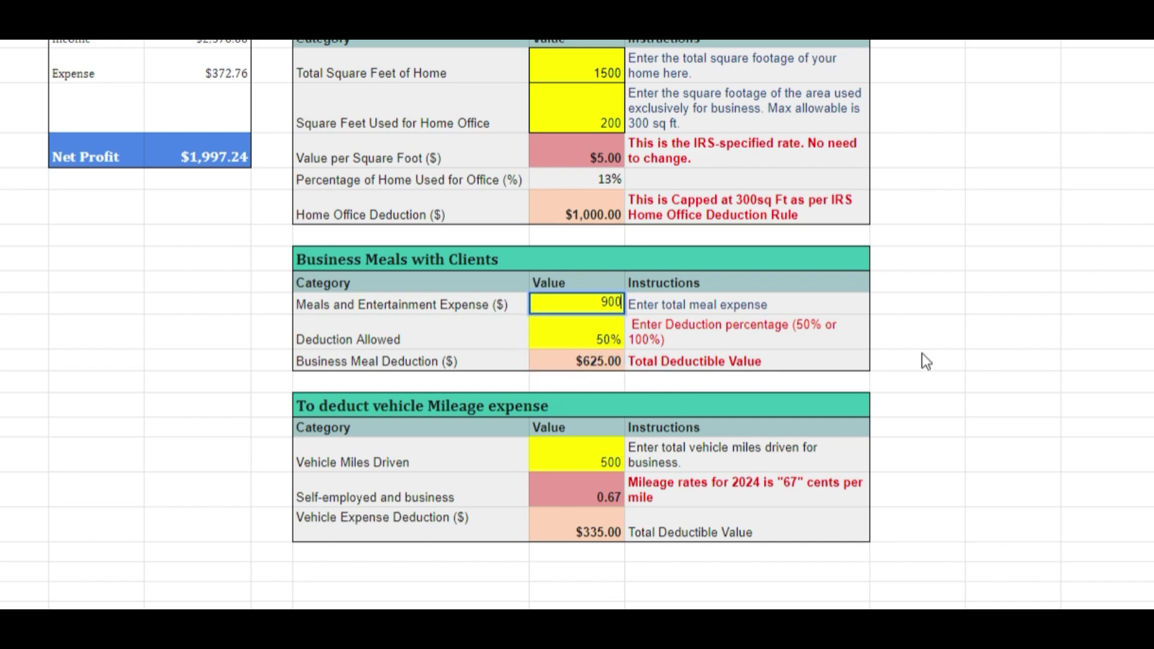
pyautogui.press('Return')
pyautogui.press('Up')
pyautogui.write('10')
pyautogui.press('Return')
pyautogui.press('Down')
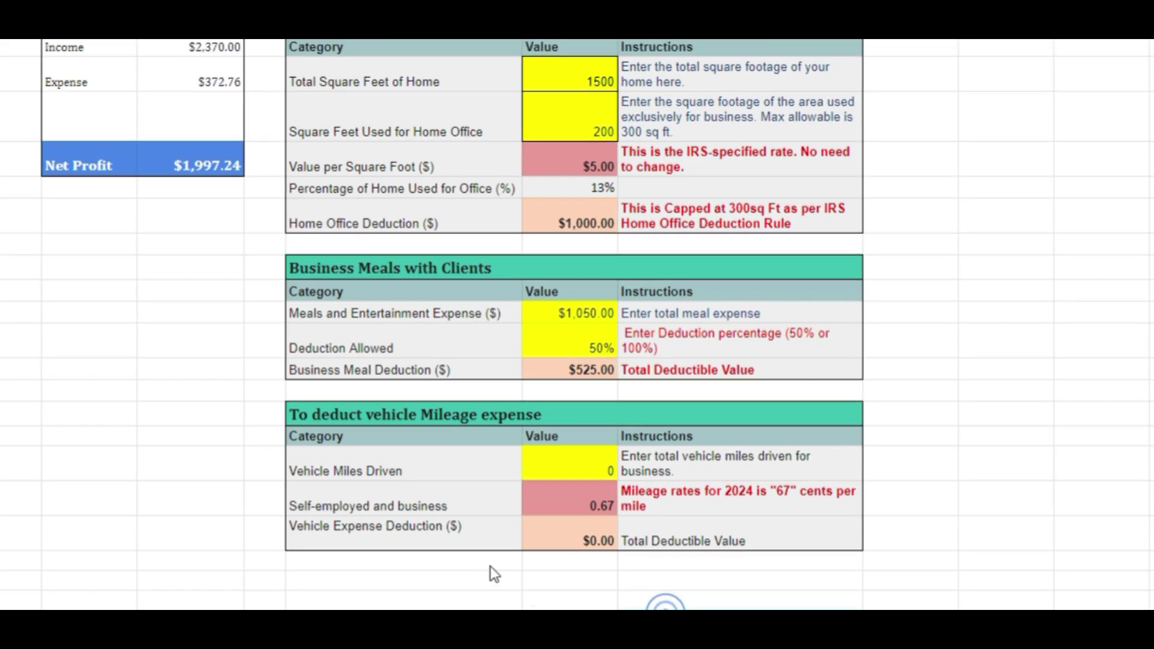
# Enter 500, then 750 vehicle miles driven, and scroll back to the transactions table.
pyautogui.click(402, 417)
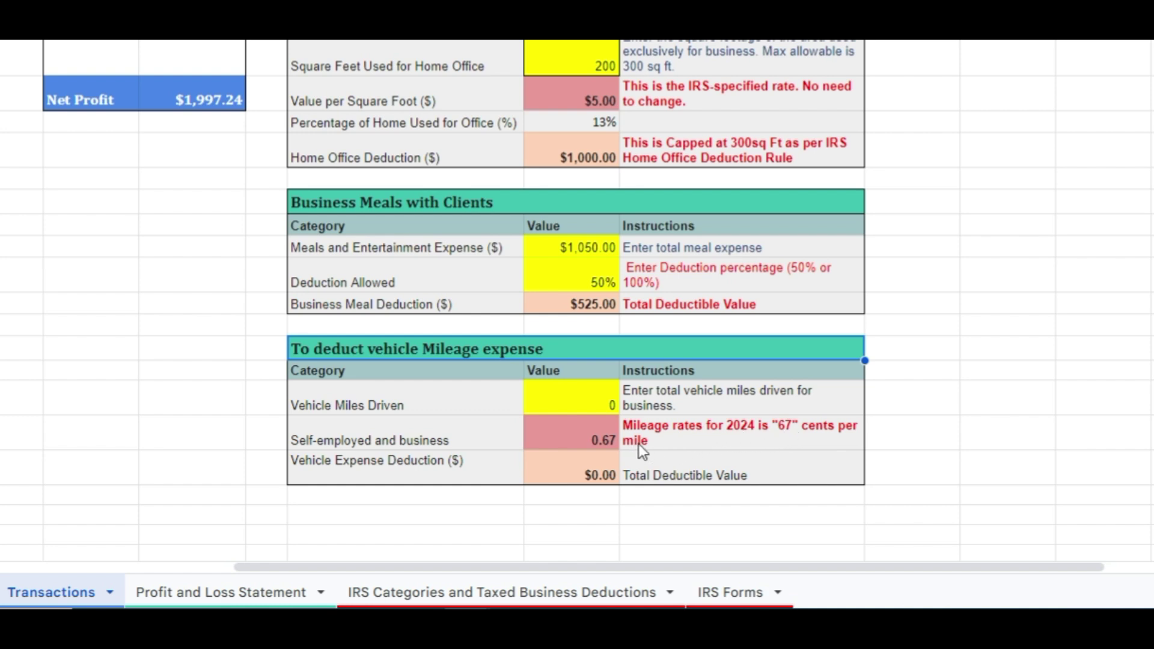
pyautogui.click(571, 399)
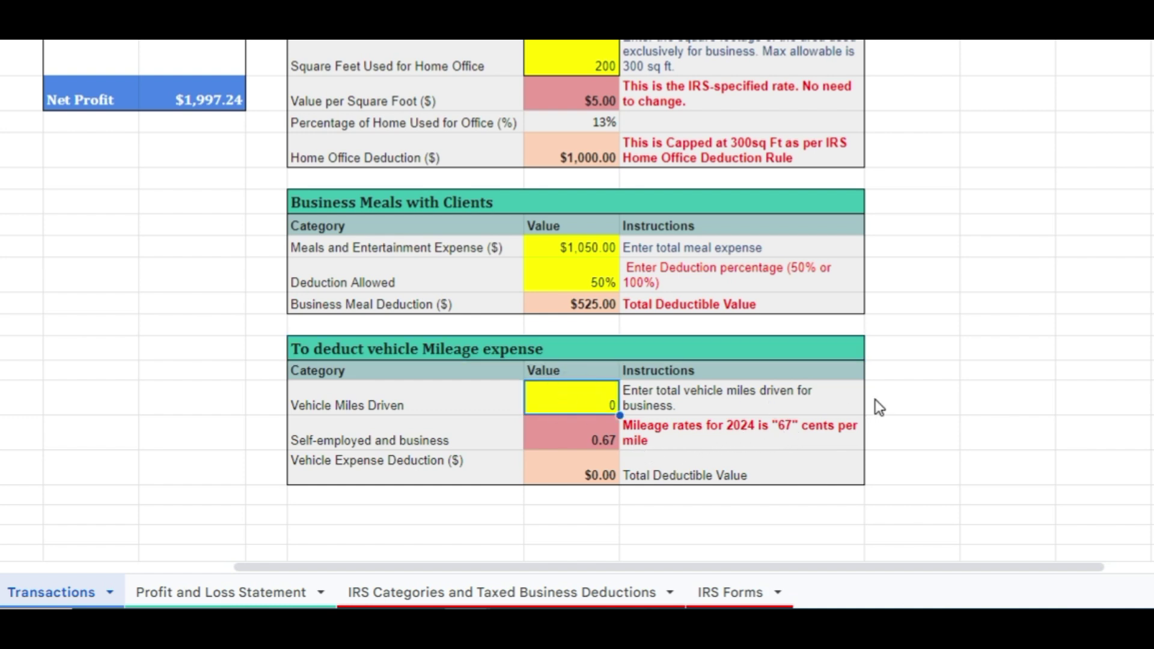
pyautogui.write('5')
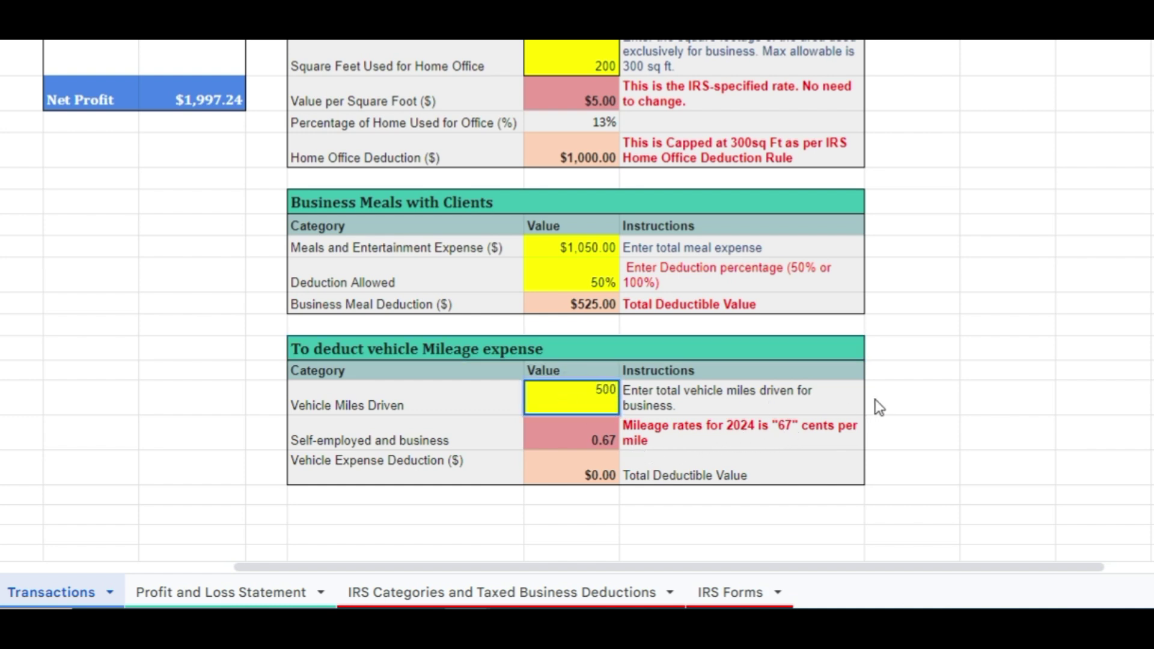
pyautogui.write('00')
pyautogui.press('Tab')
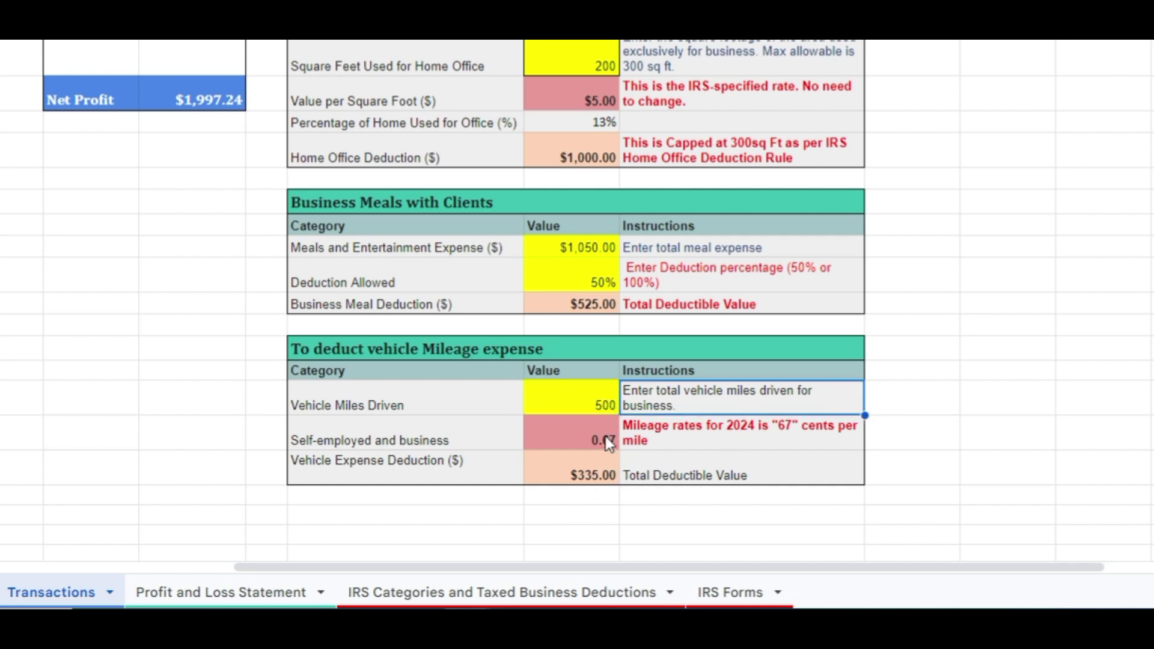
pyautogui.click(601, 402)
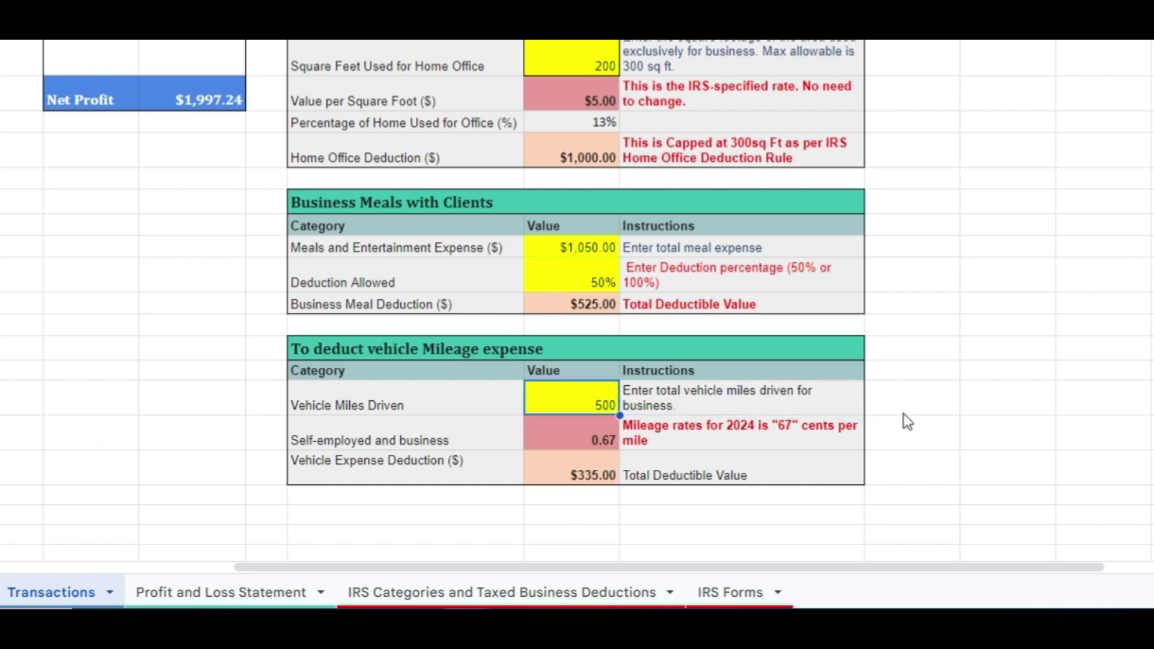
pyautogui.write('750')
pyautogui.press('Tab')
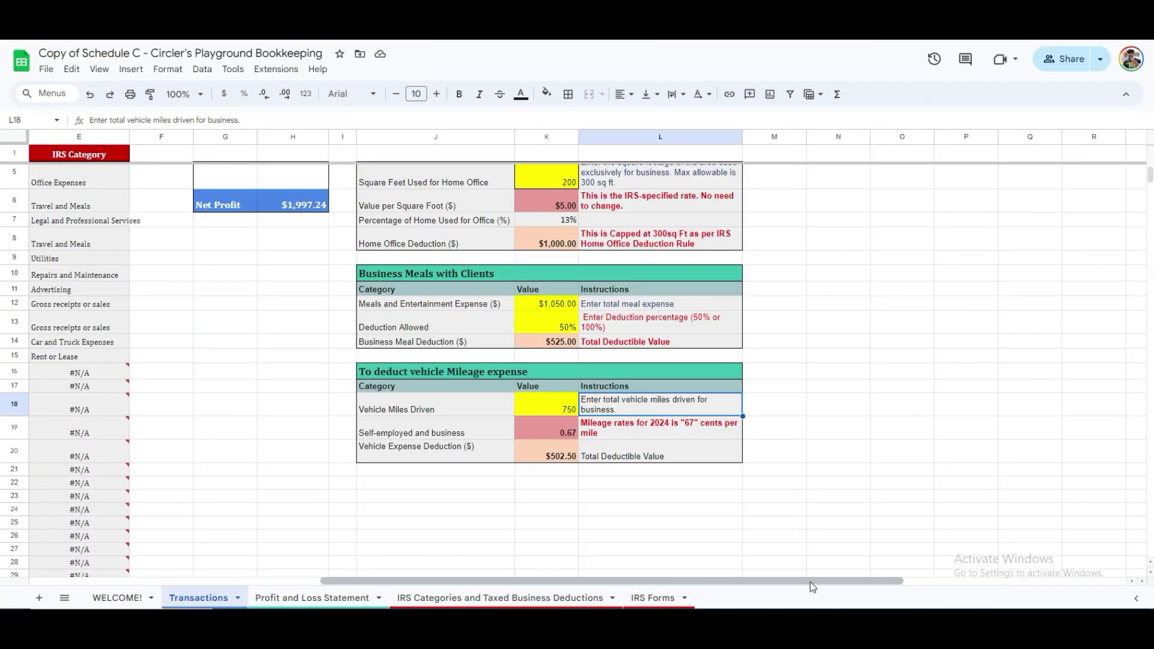
pyautogui.moveTo(812, 587); pyautogui.dragTo(490, 601)
pyautogui.scroll(2, 497, 574)
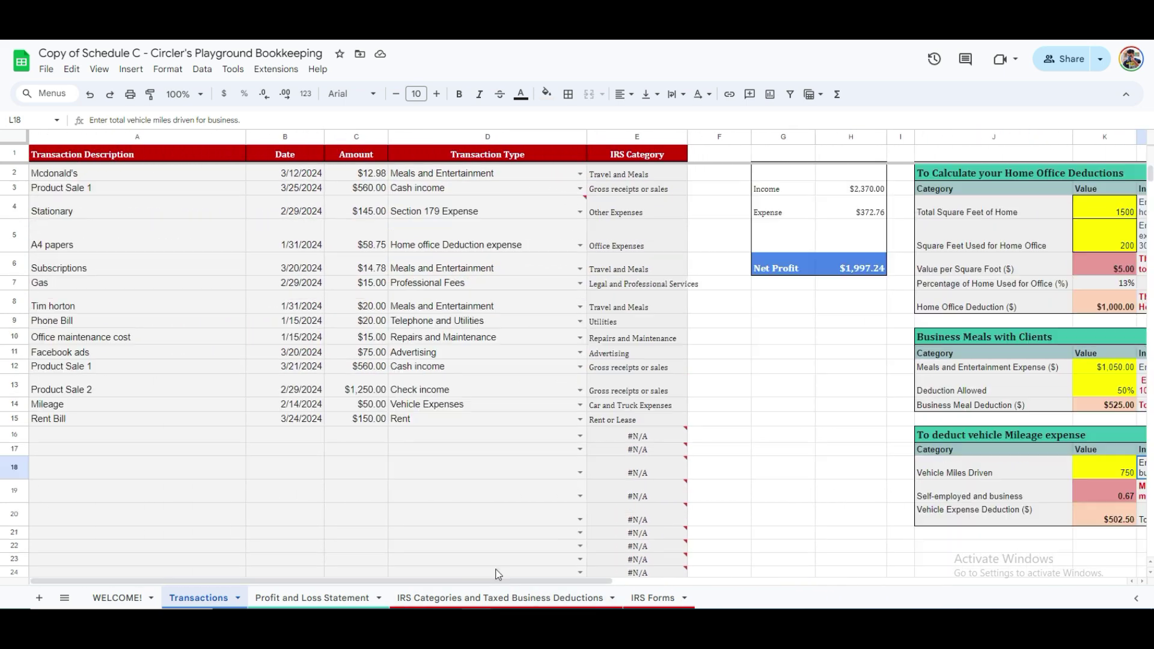
# Review the income and expenses tables on the Profit and Loss Statement, then return to Transactions.
pyautogui.click(317, 597)
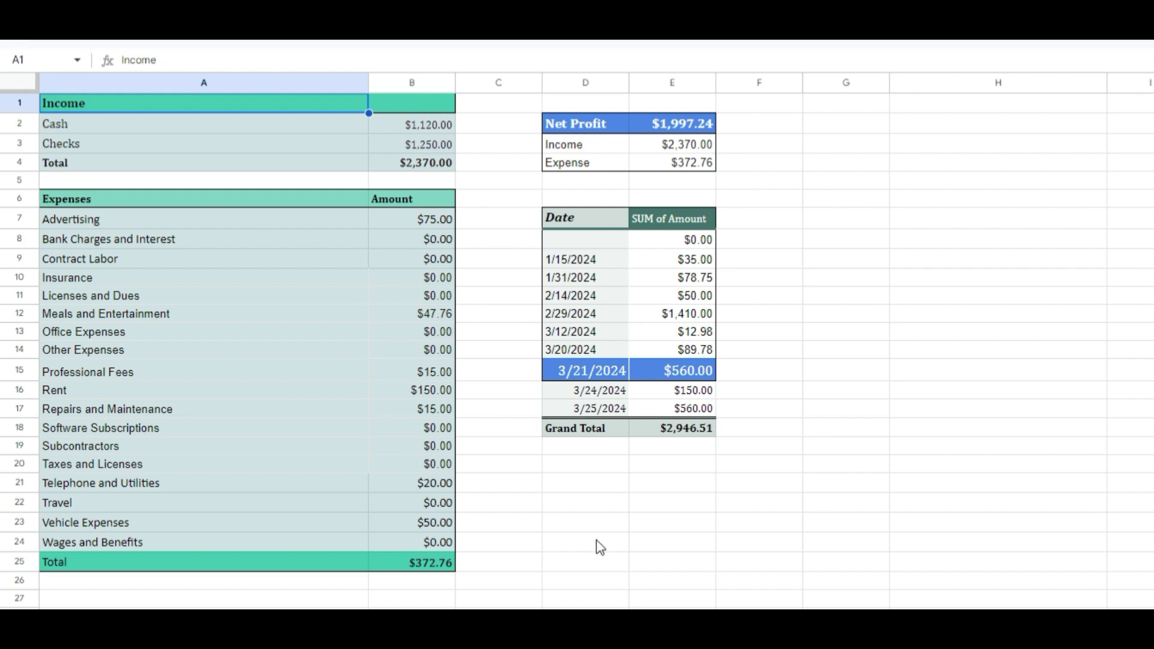
pyautogui.moveTo(79, 103); pyautogui.dragTo(415, 171)
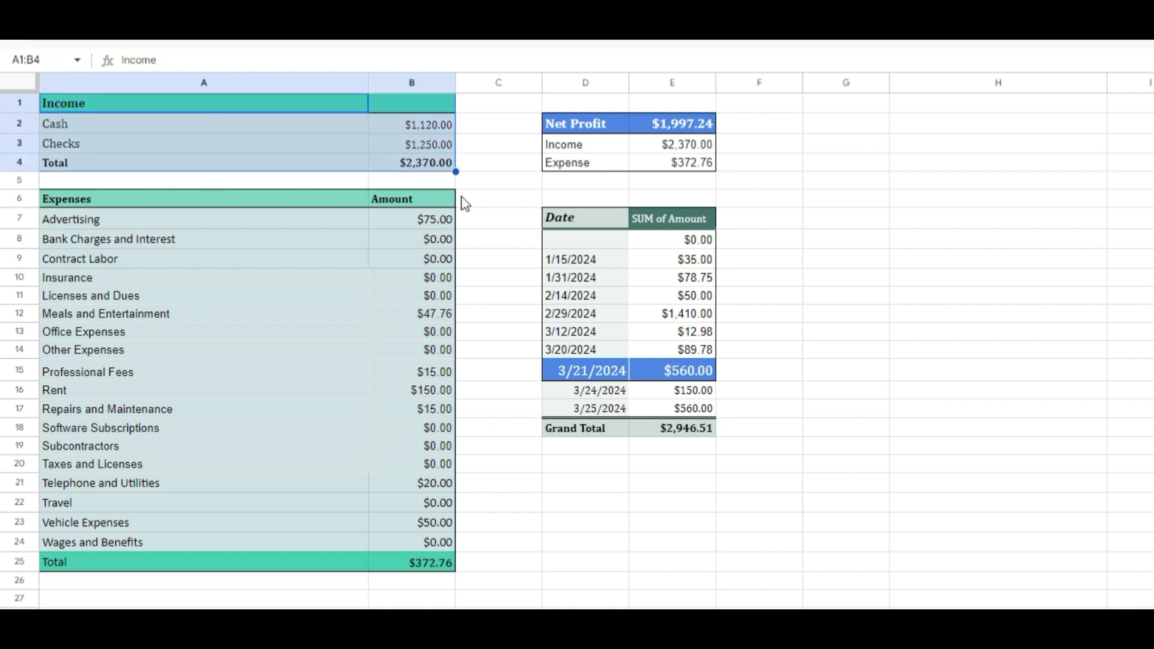
pyautogui.moveTo(68, 201); pyautogui.dragTo(402, 570)
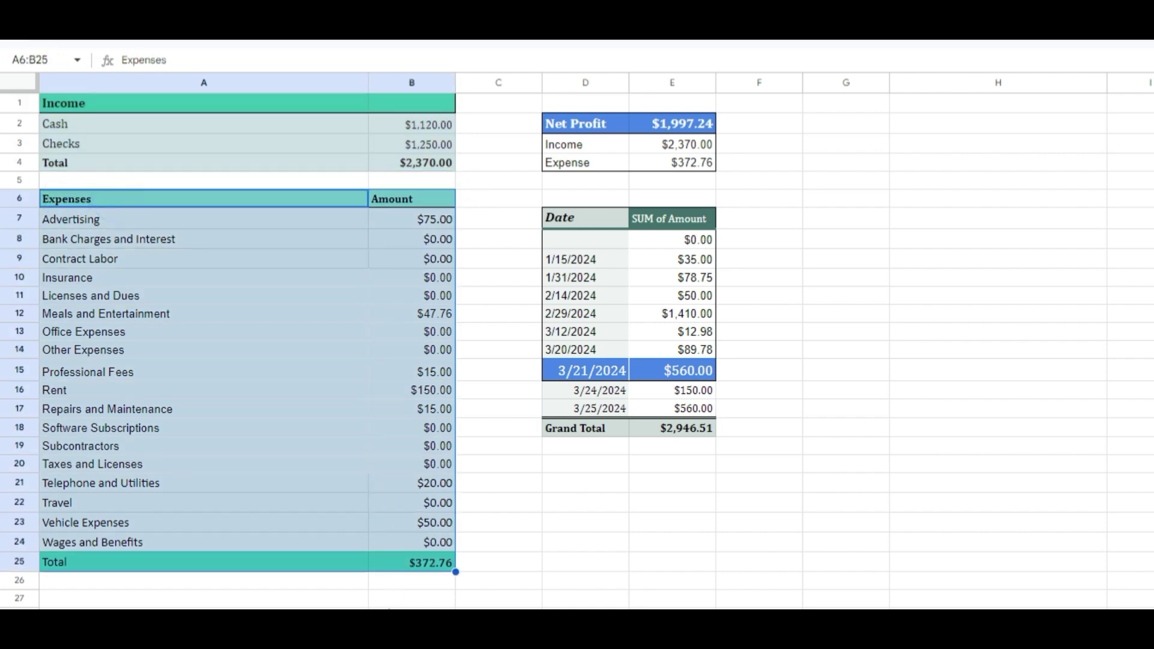
pyautogui.click(305, 598)
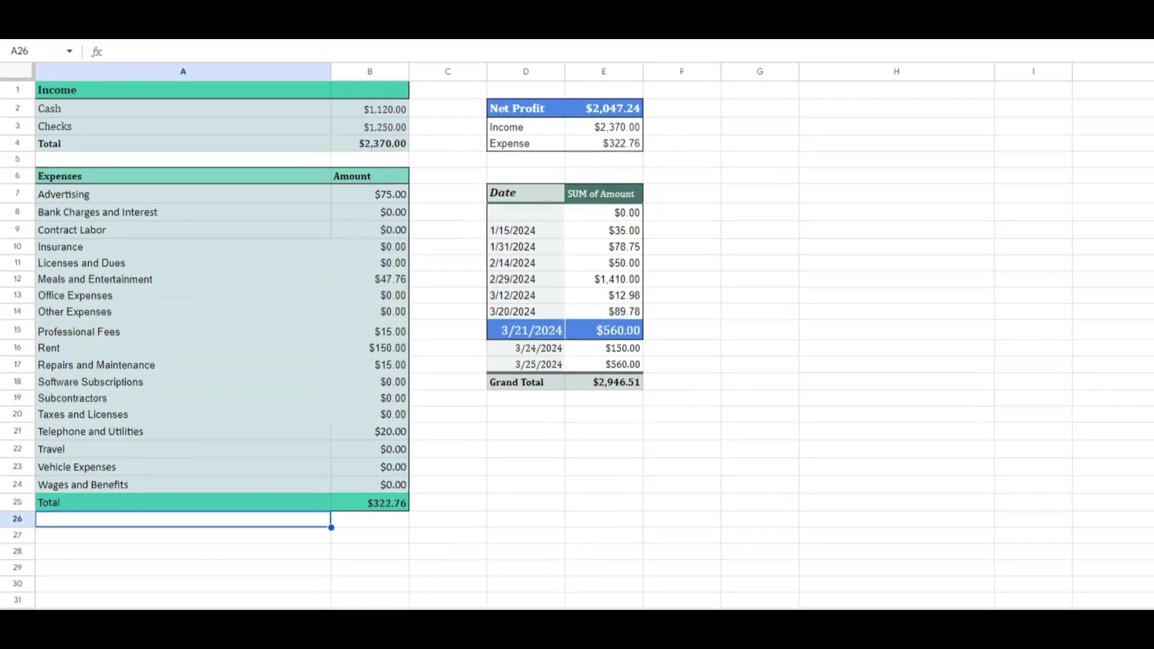
pyautogui.click(229, 596)
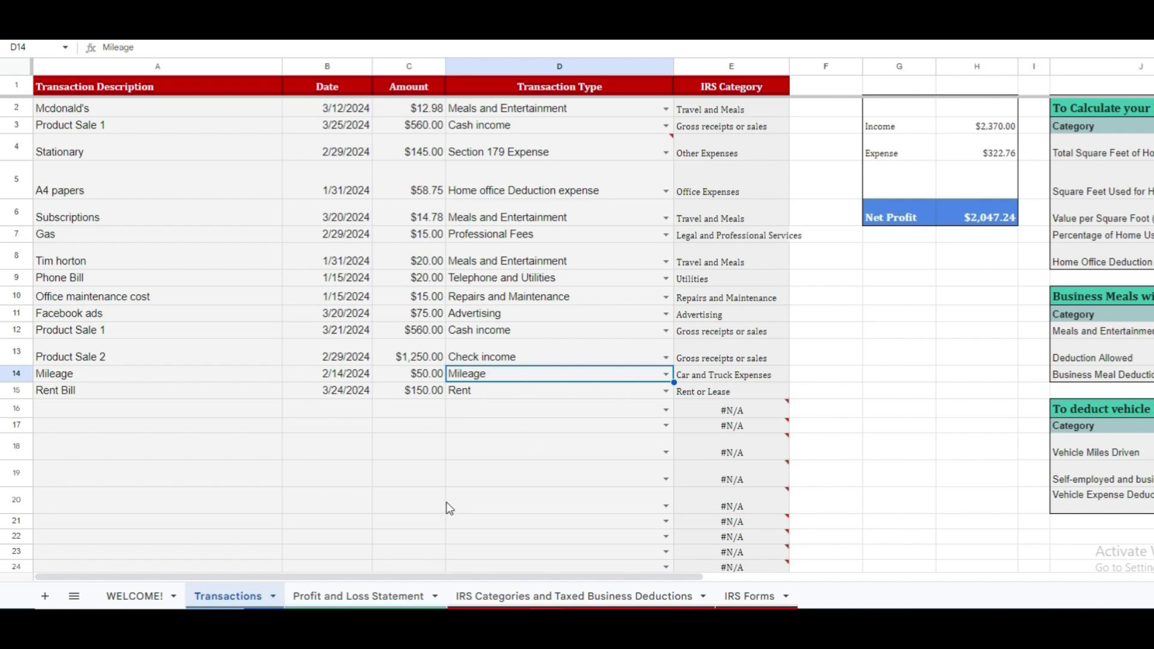
# Insert a new Mileage expense row below Wages and Benefits on the Profit and Loss Statement.
pyautogui.click(358, 596)
pyautogui.rightClick(9, 457)
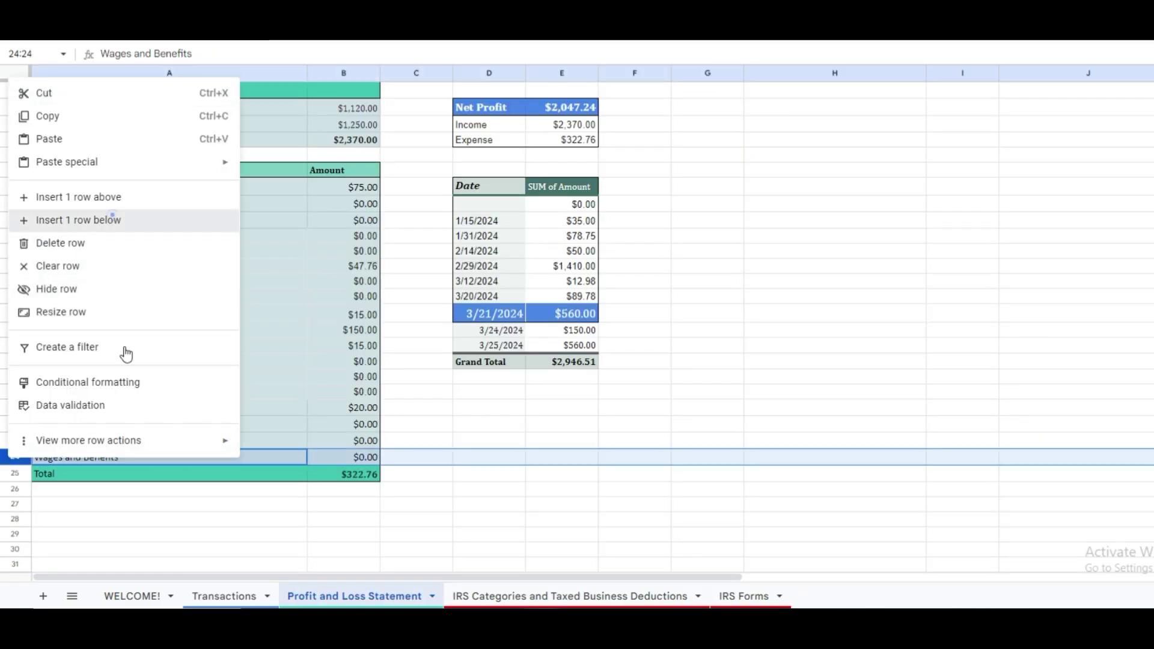
pyautogui.click(114, 222)
pyautogui.write('Mileage')
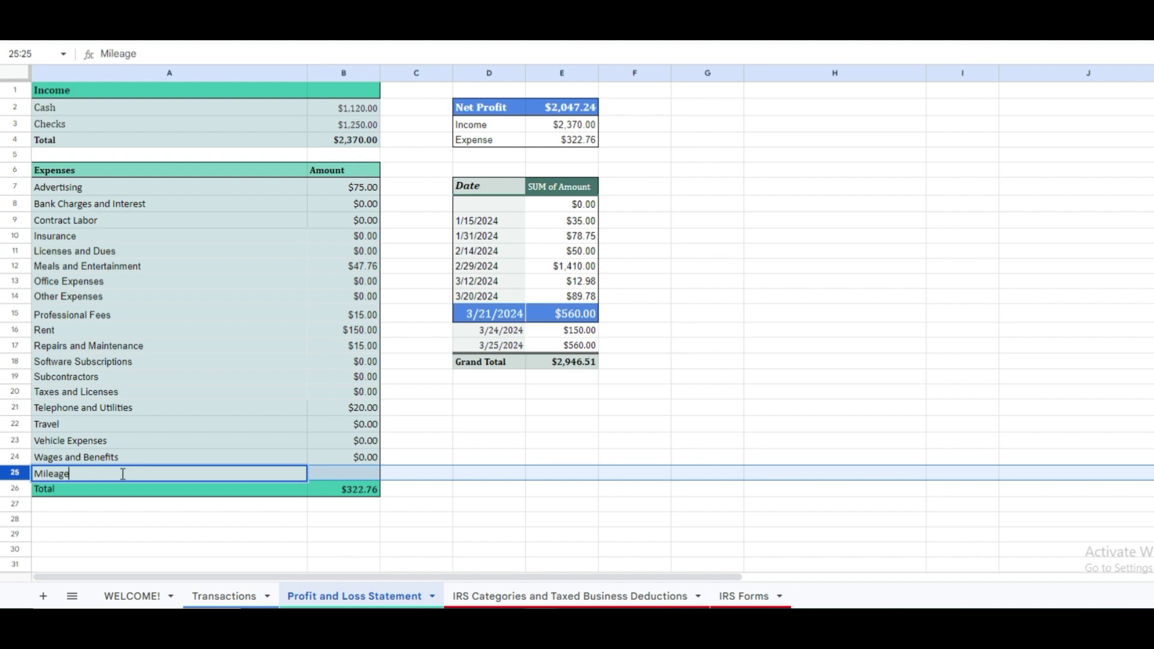
pyautogui.press('Tab')
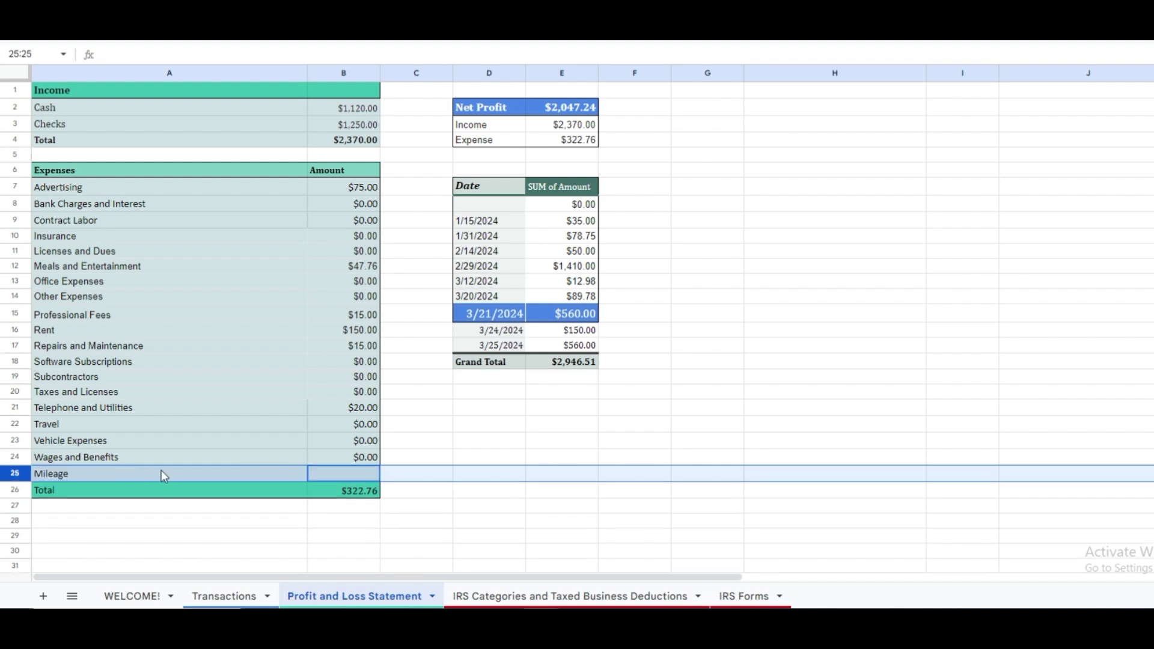
pyautogui.click(404, 480)
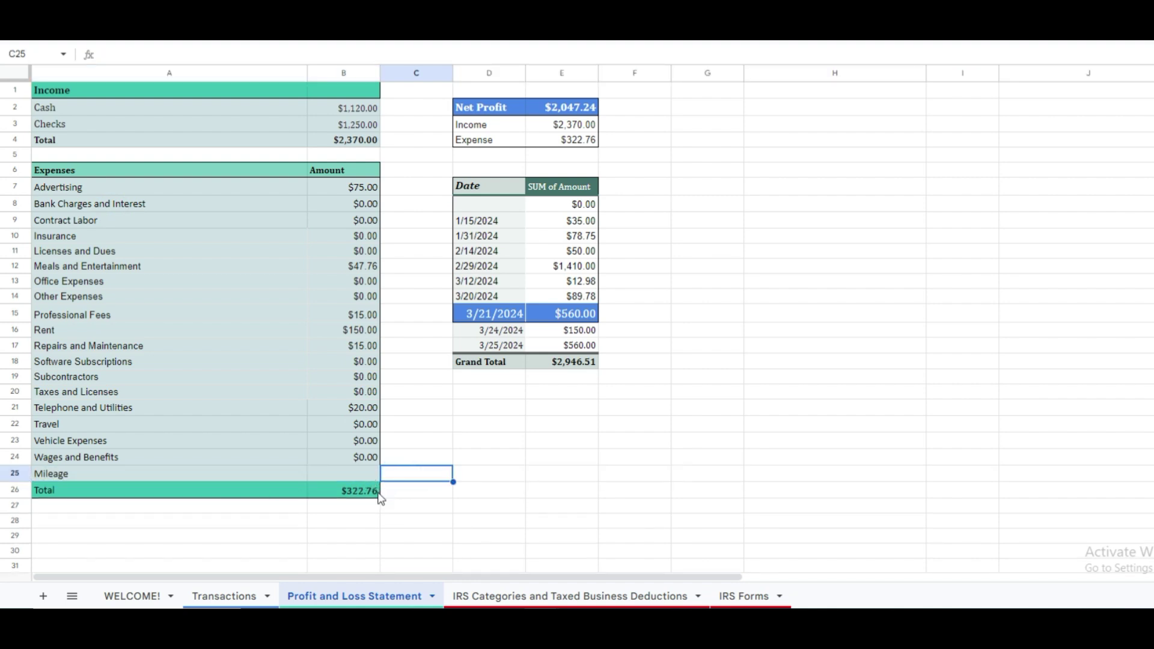
# Inspect the Transaction Type and Amount columns and the row 14 Mileage entry on Transactions.
pyautogui.click(220, 596)
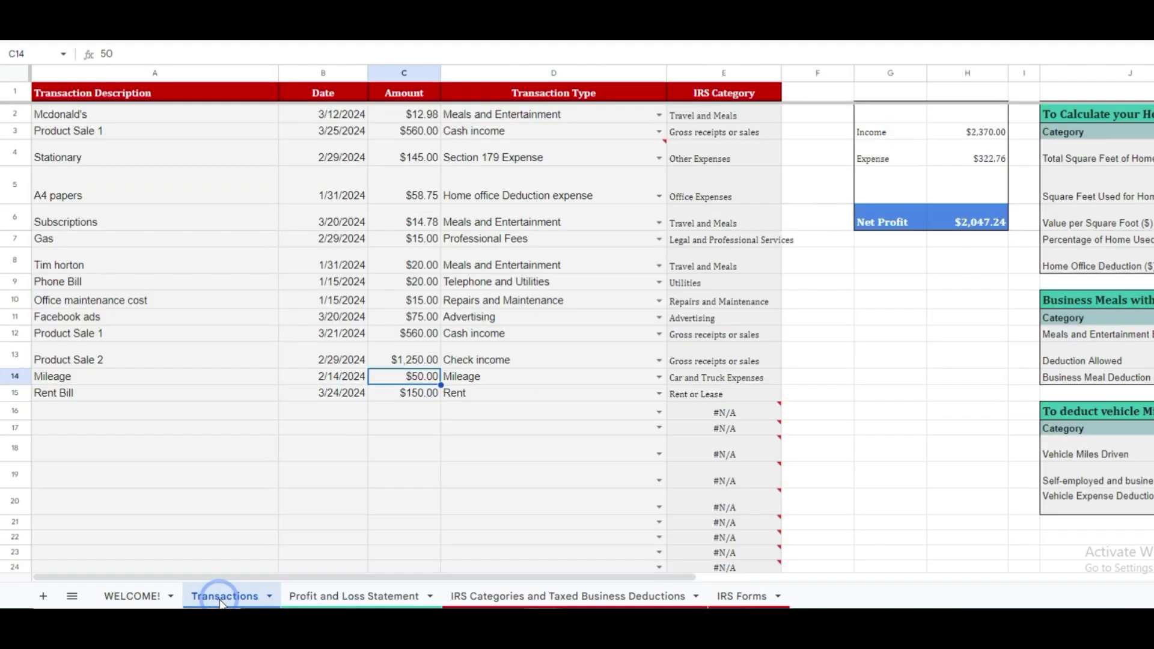
pyautogui.moveTo(598, 116); pyautogui.dragTo(608, 571)
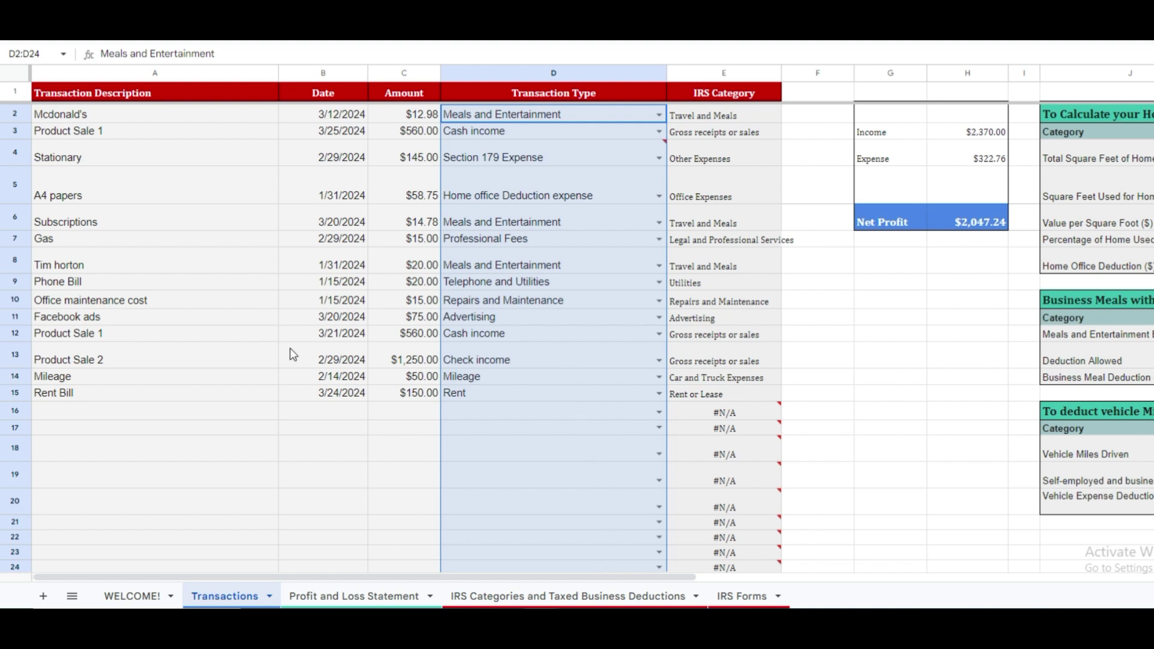
pyautogui.click(487, 376)
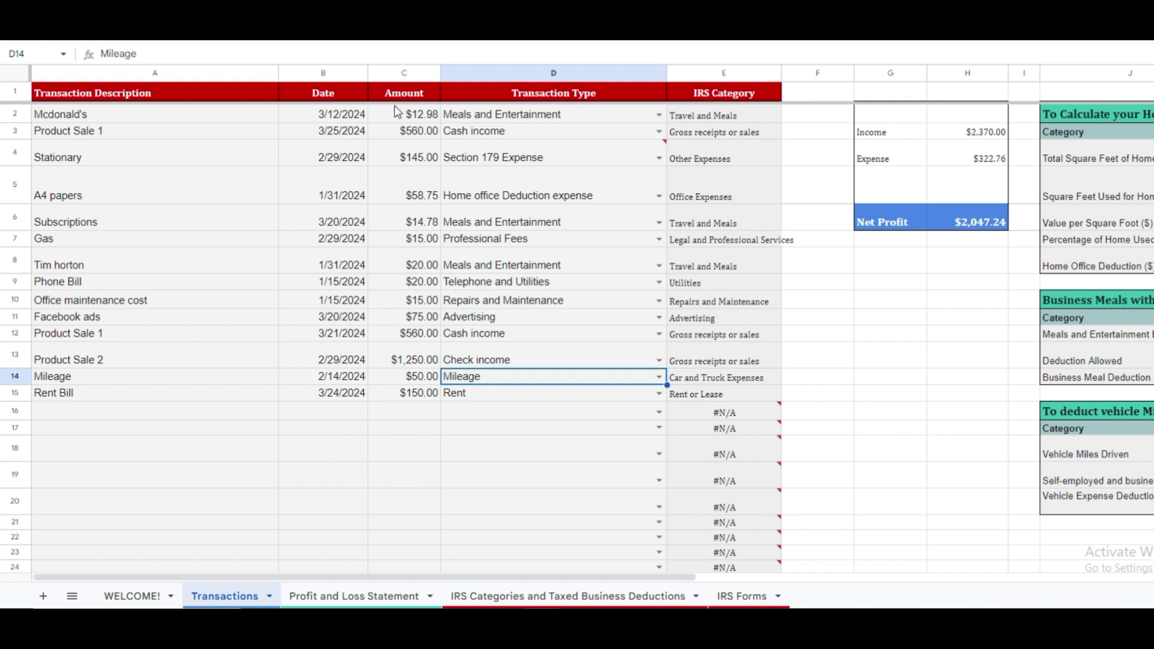
pyautogui.moveTo(402, 120); pyautogui.dragTo(411, 571)
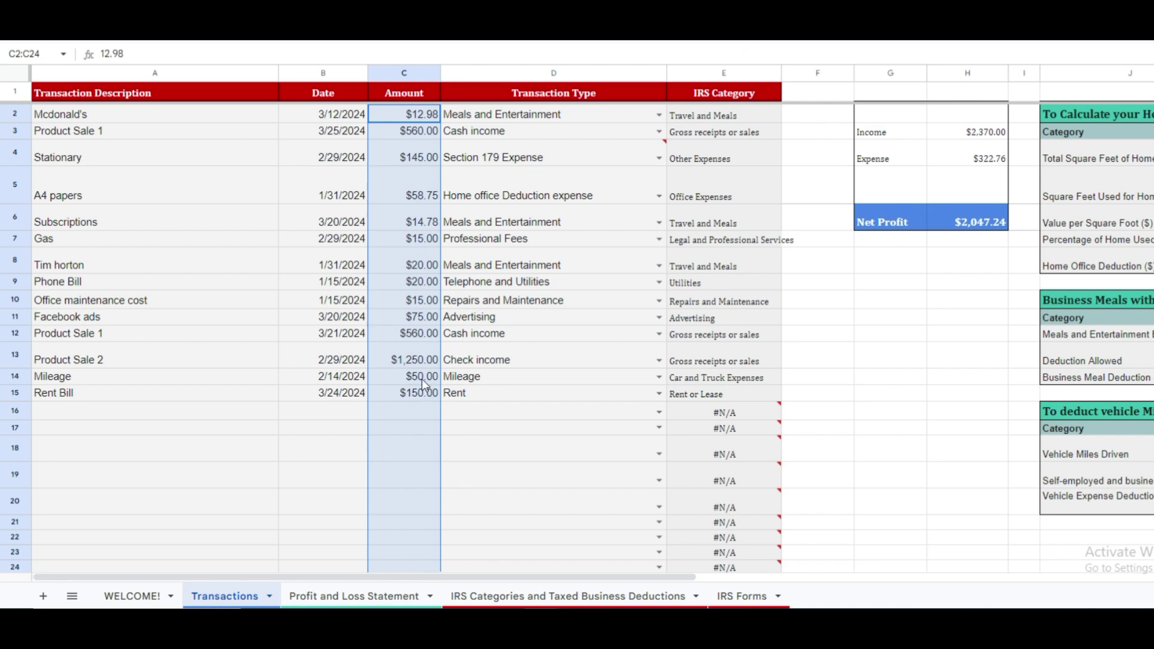
pyautogui.click(429, 385)
pyautogui.click(462, 384)
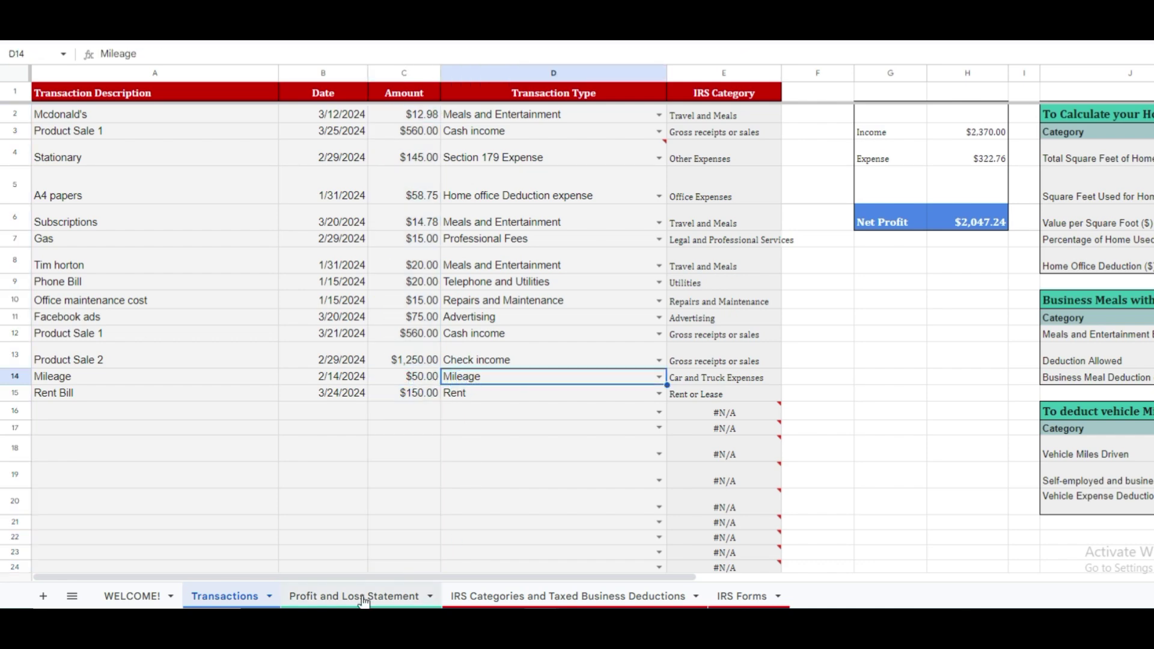
pyautogui.click(360, 596)
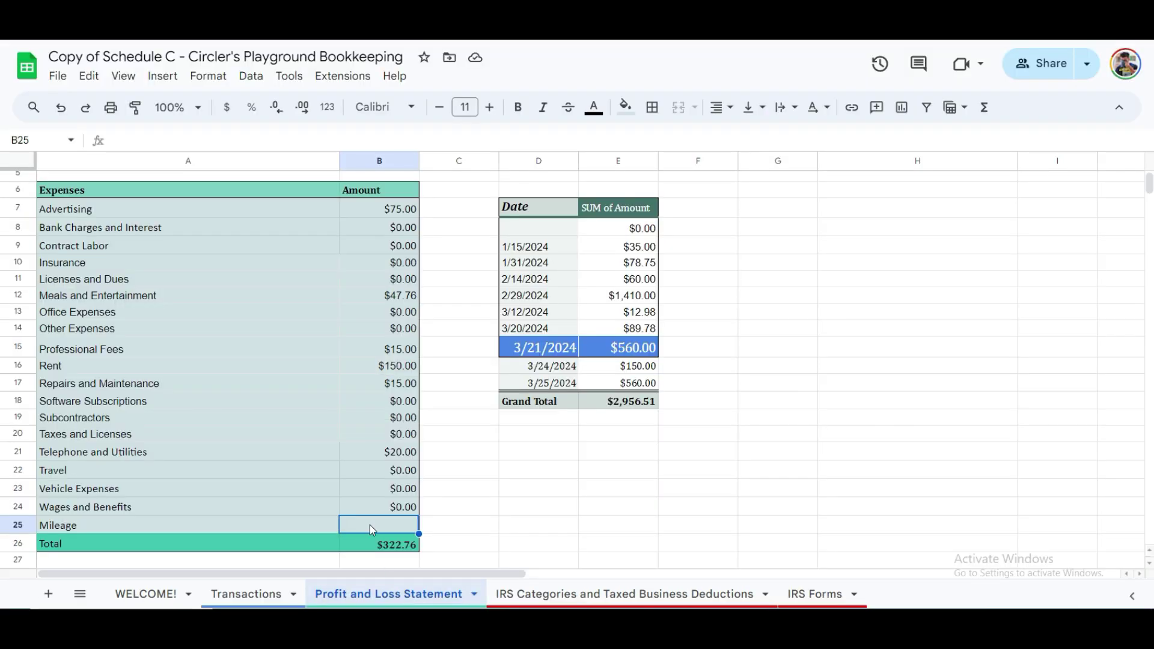
# Enter =SUMIF(Transactions!D2:D100, "mileage", Transactions!C2:C100) in B25 so Mileage shows $60.00.
pyautogui.doubleClick(372, 528)
pyautogui.write('=SUMIF(Transactions!D2:D100, "mileage", Transactions!C2:C100)')
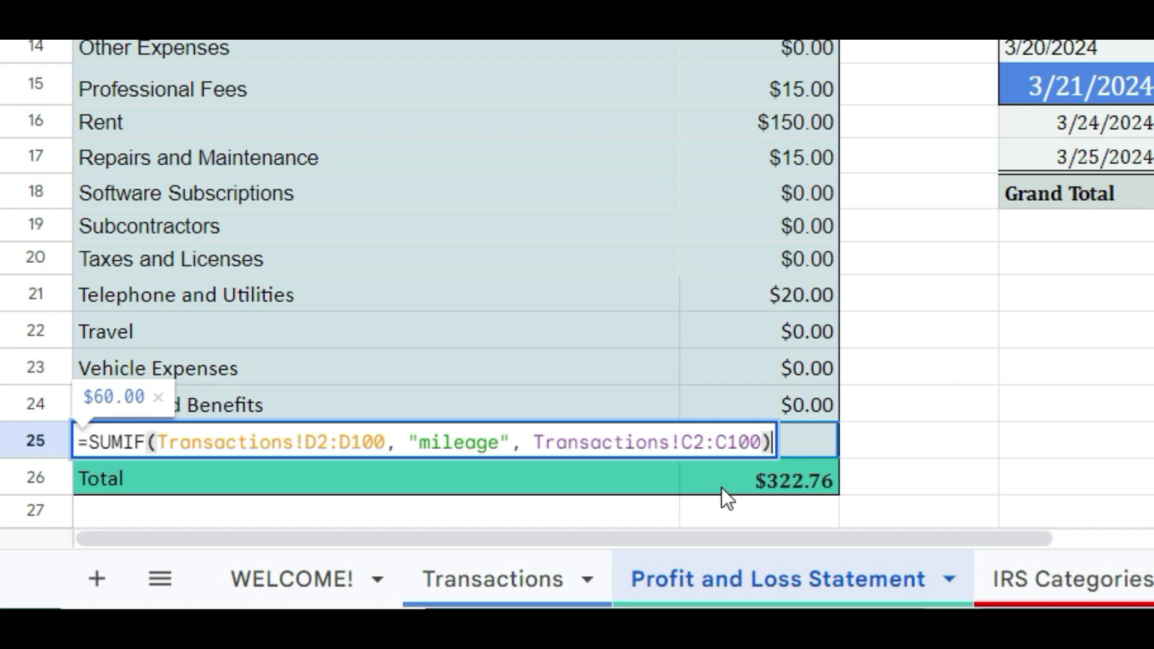
pyautogui.press('Return')
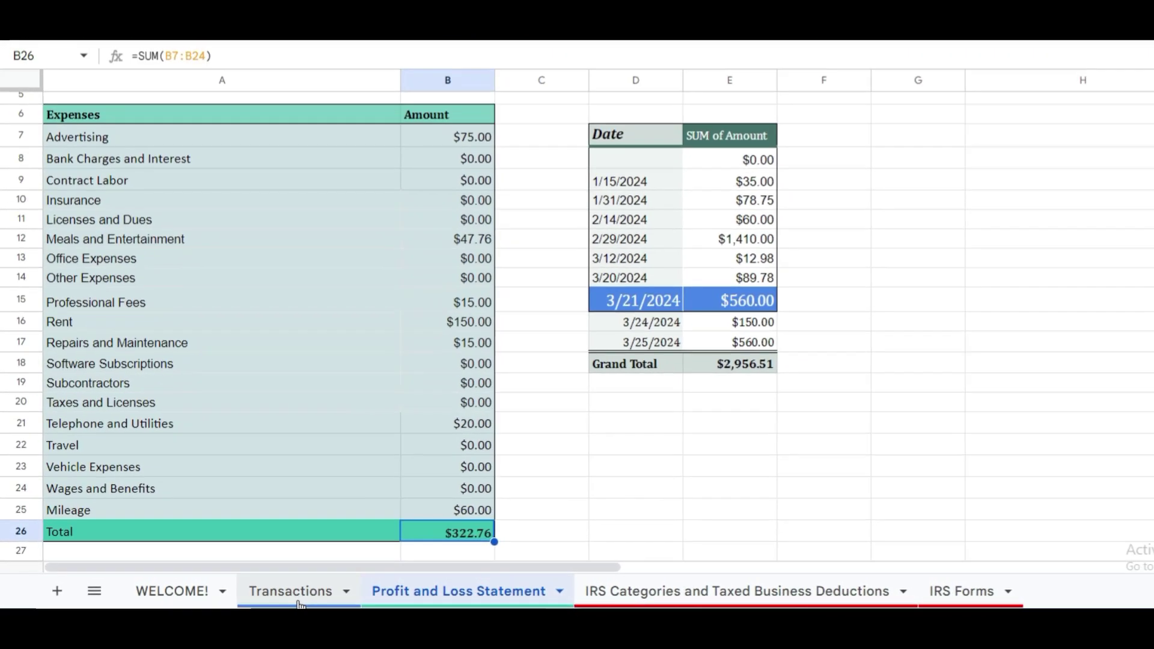
# Log a $20.00 Road Trip Mileage transaction in row 16 and check the Mileage total updates.
pyautogui.click(298, 592)
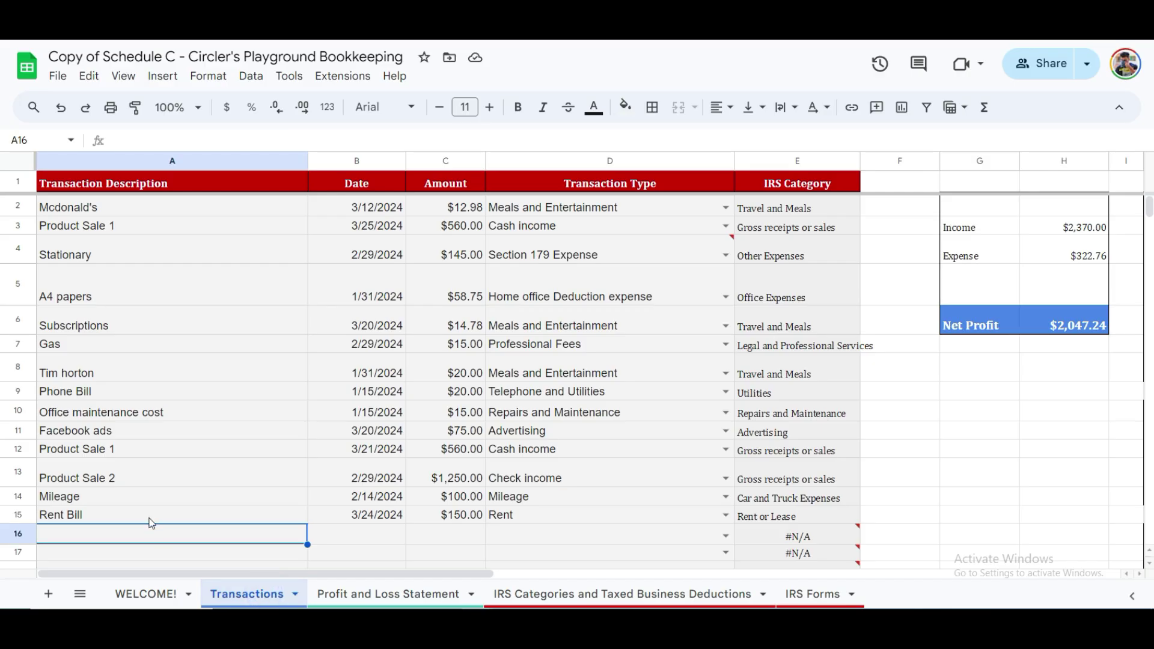
pyautogui.click(154, 539)
pyautogui.write('Road Trip')
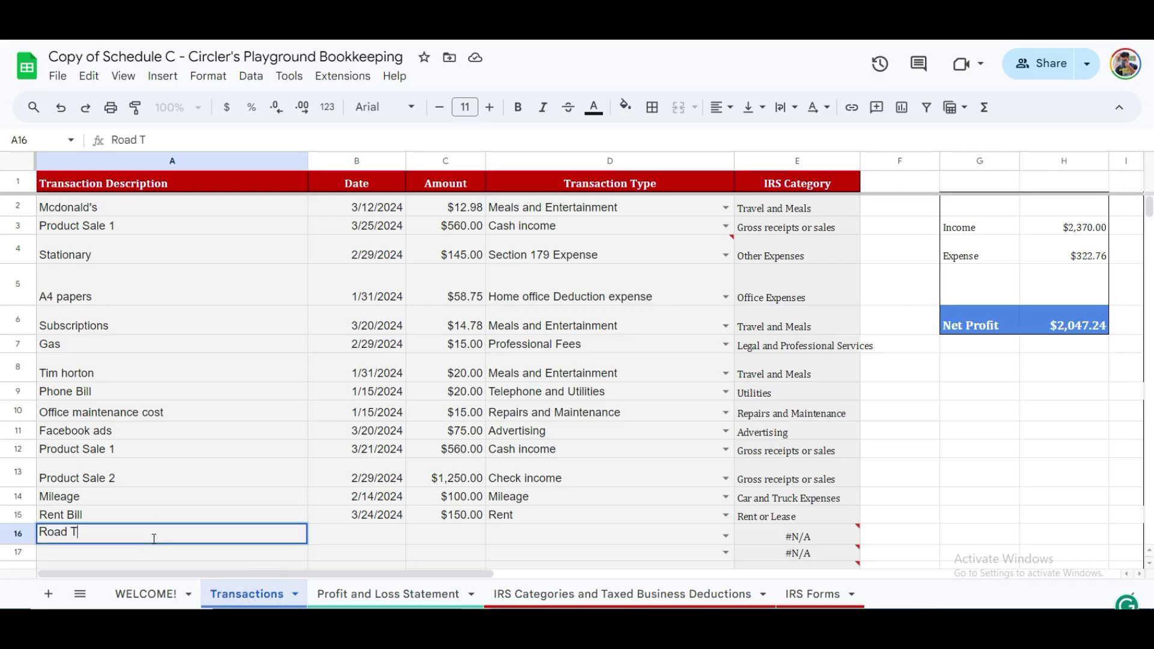
pyautogui.press('Tab')
pyautogui.hotkey('ctrl', 'd')
pyautogui.press('Tab')
pyautogui.write('20')
pyautogui.press('Tab')
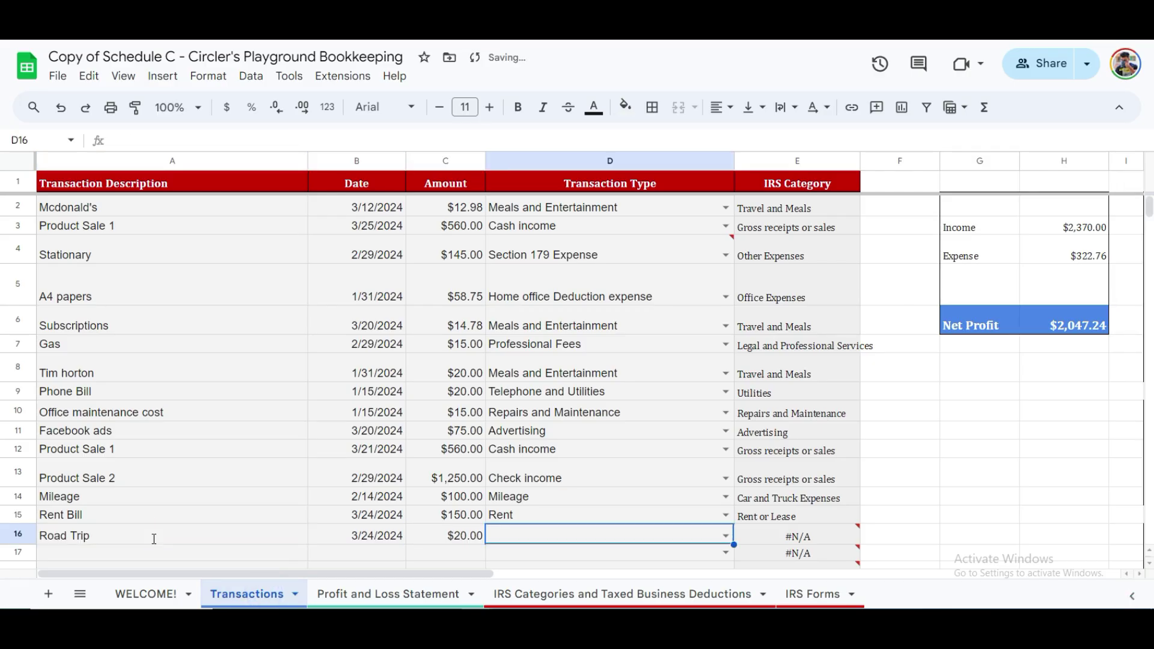
pyautogui.write('Mile')
pyautogui.press('Tab')
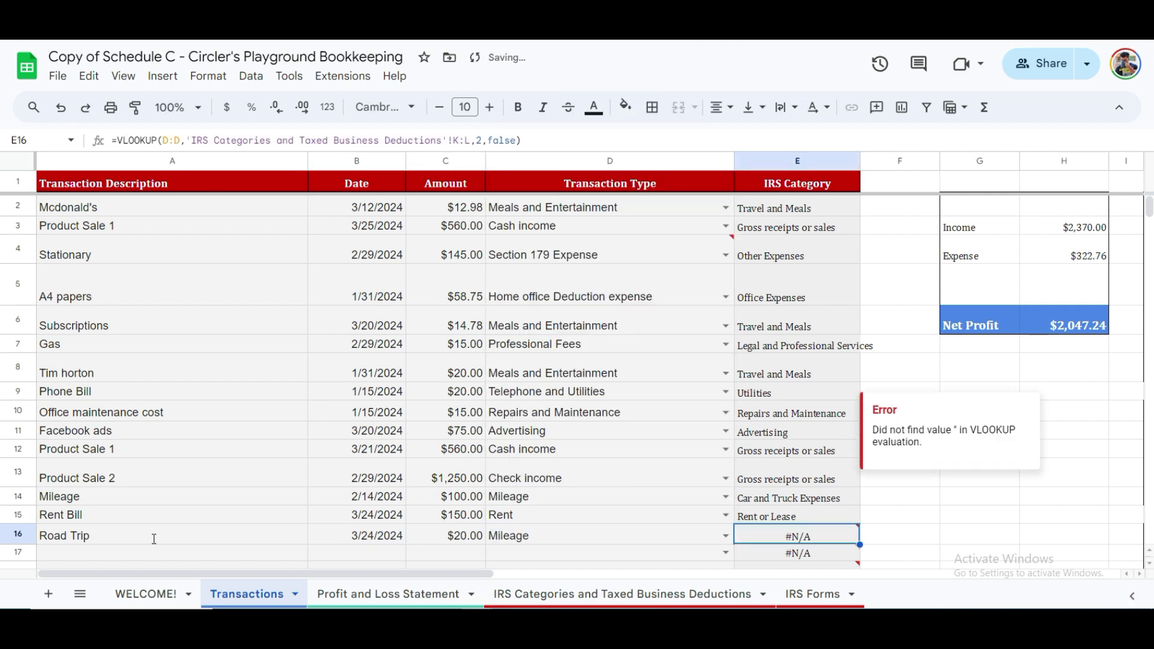
pyautogui.click(424, 597)
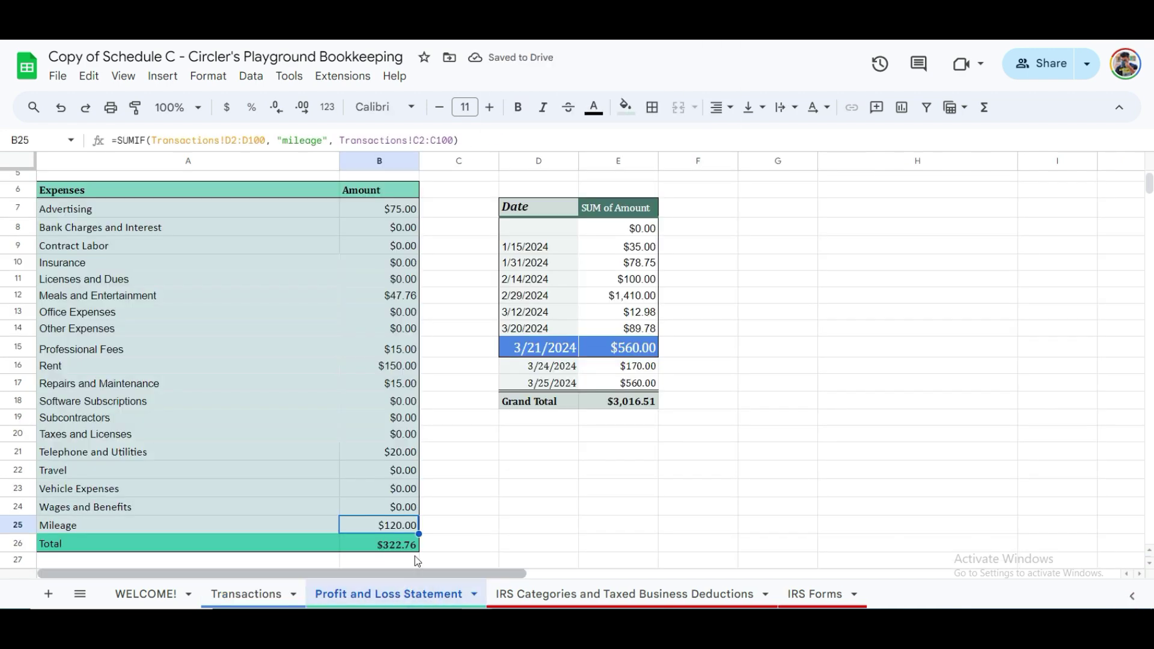
pyautogui.click(251, 597)
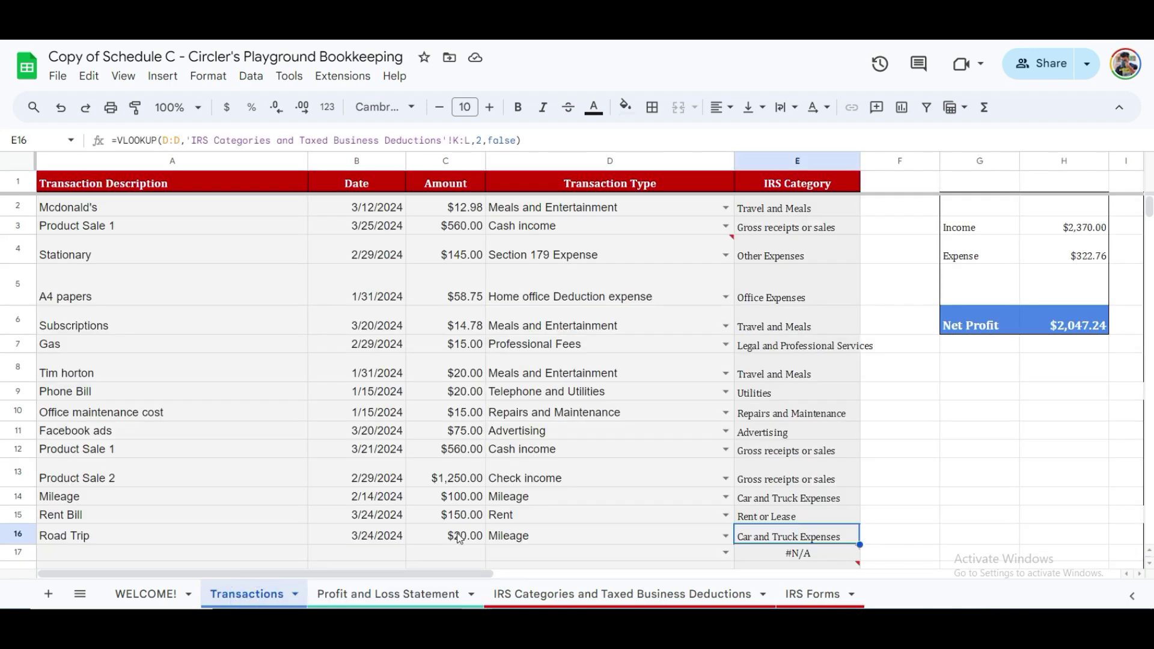
pyautogui.click(421, 594)
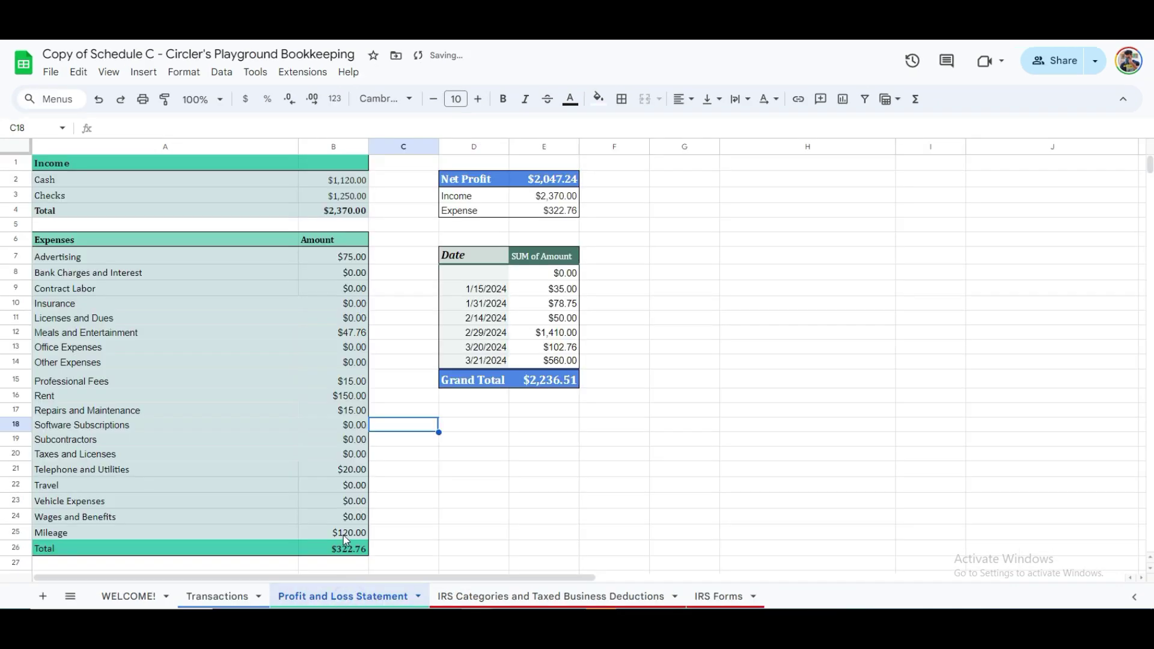
pyautogui.click(342, 532)
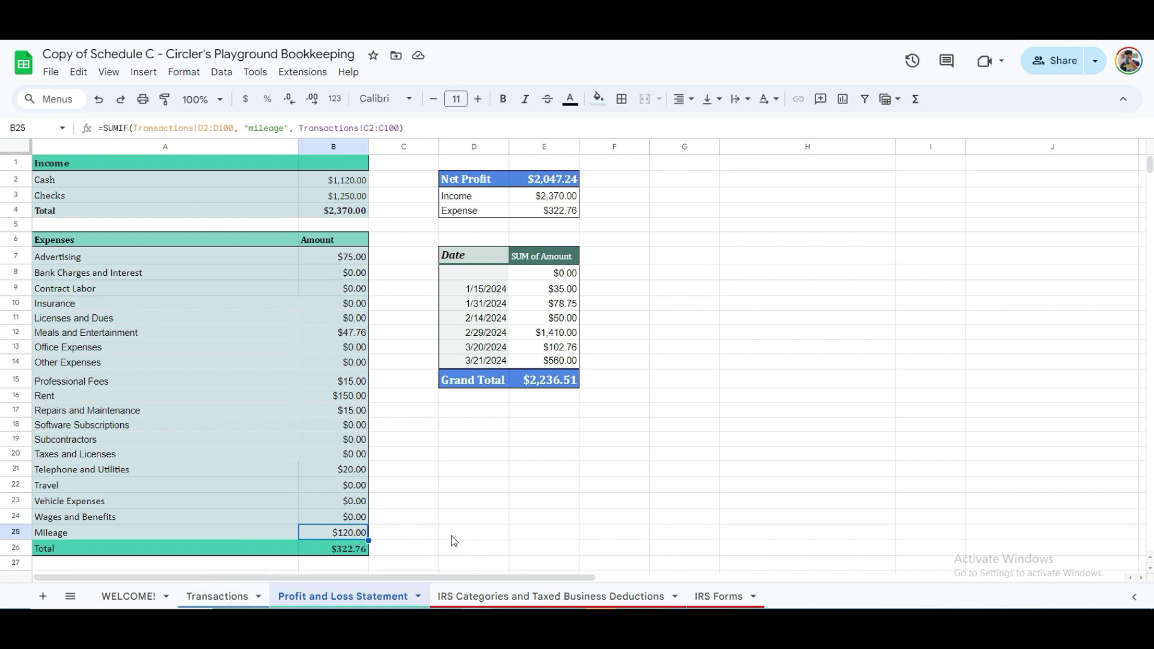
pyautogui.click(540, 198)
pyautogui.click(540, 209)
pyautogui.click(364, 215)
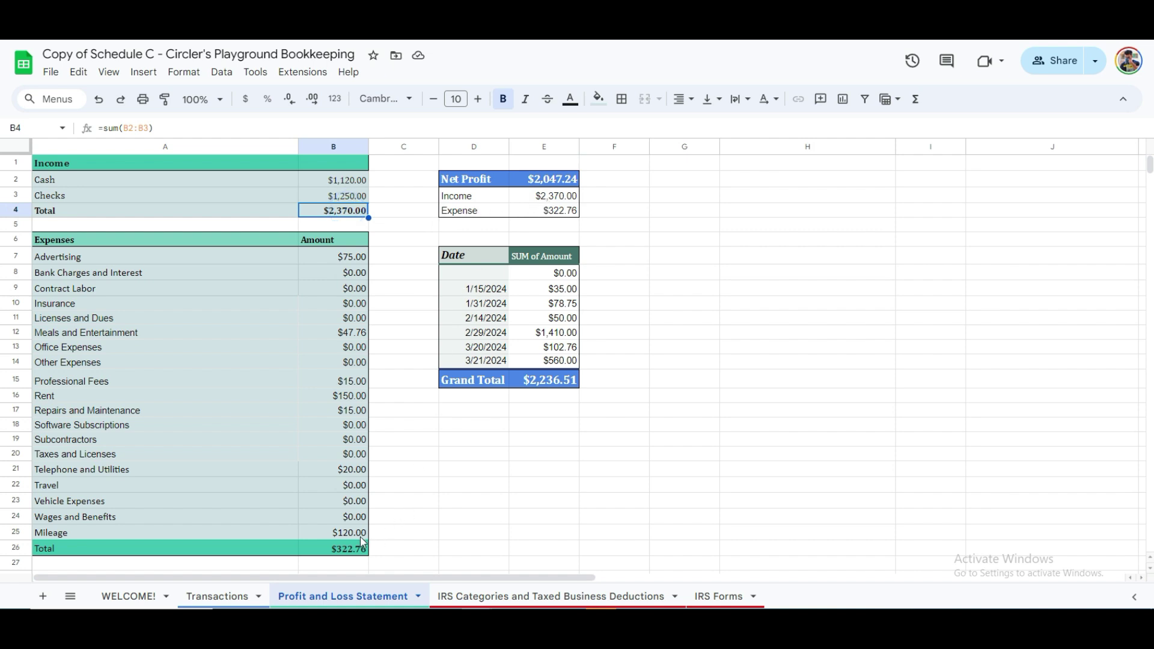
pyautogui.click(549, 214)
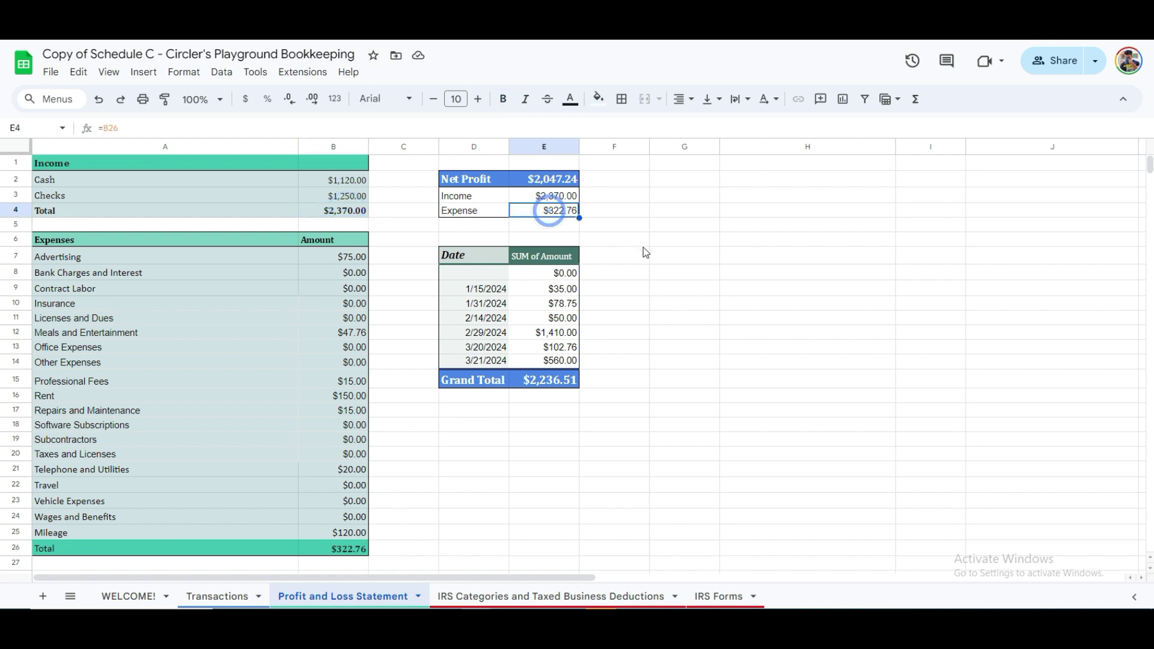
pyautogui.click(631, 229)
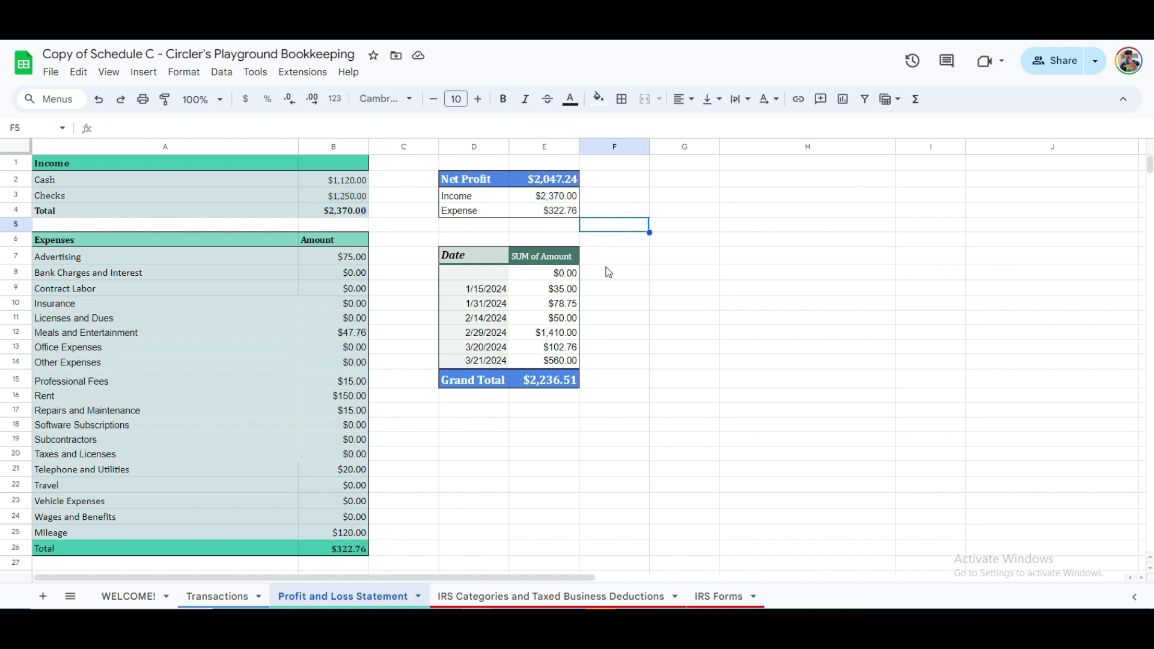
pyautogui.moveTo(454, 256); pyautogui.dragTo(557, 390)
pyautogui.doubleClick(562, 334)
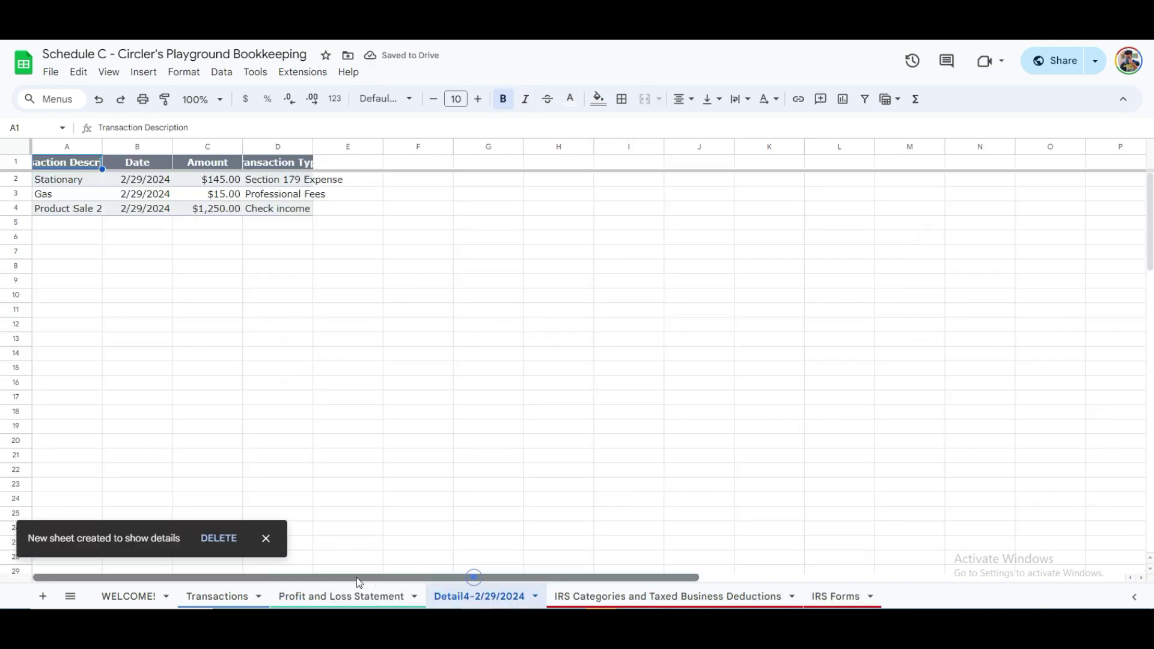
pyautogui.moveTo(313, 147); pyautogui.dragTo(476, 146)
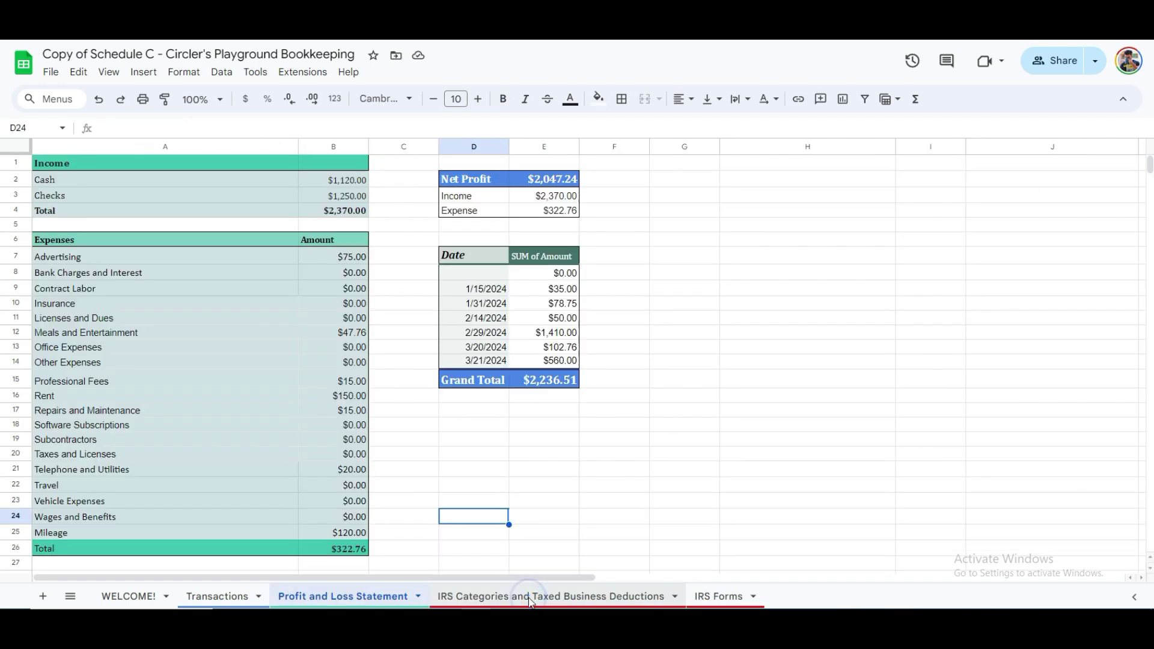
# Look over the Section 179 deductions table and the IRS expense category list, including Rent or Lease.
pyautogui.click(531, 598)
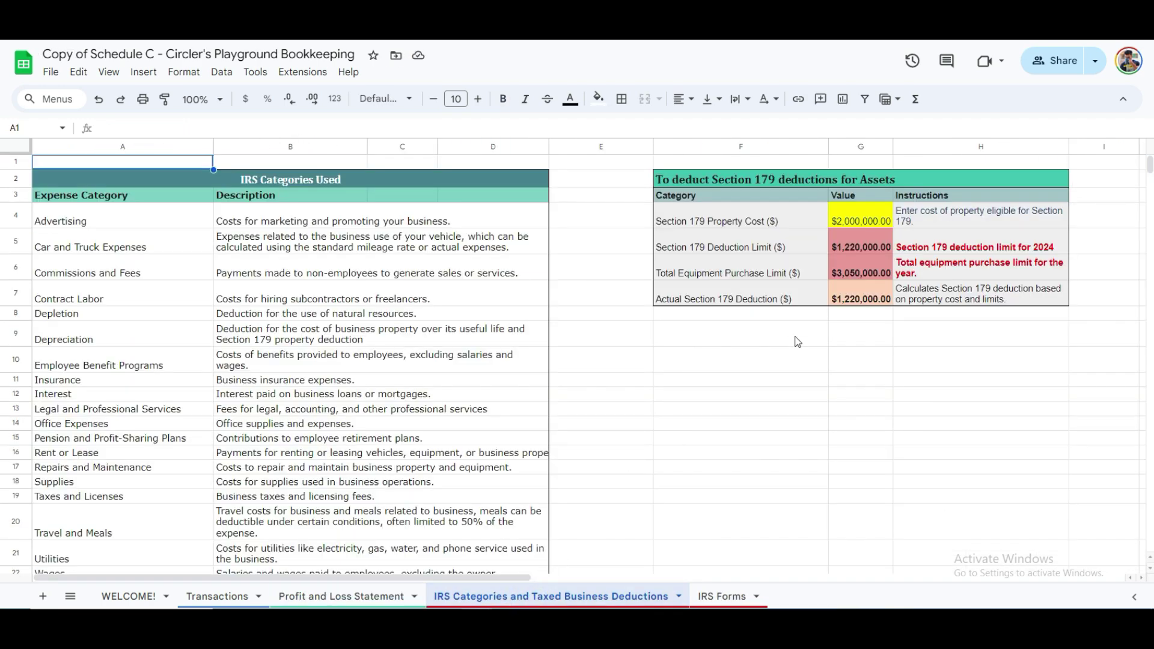
pyautogui.moveTo(670, 179); pyautogui.dragTo(1033, 301)
pyautogui.click(1033, 302)
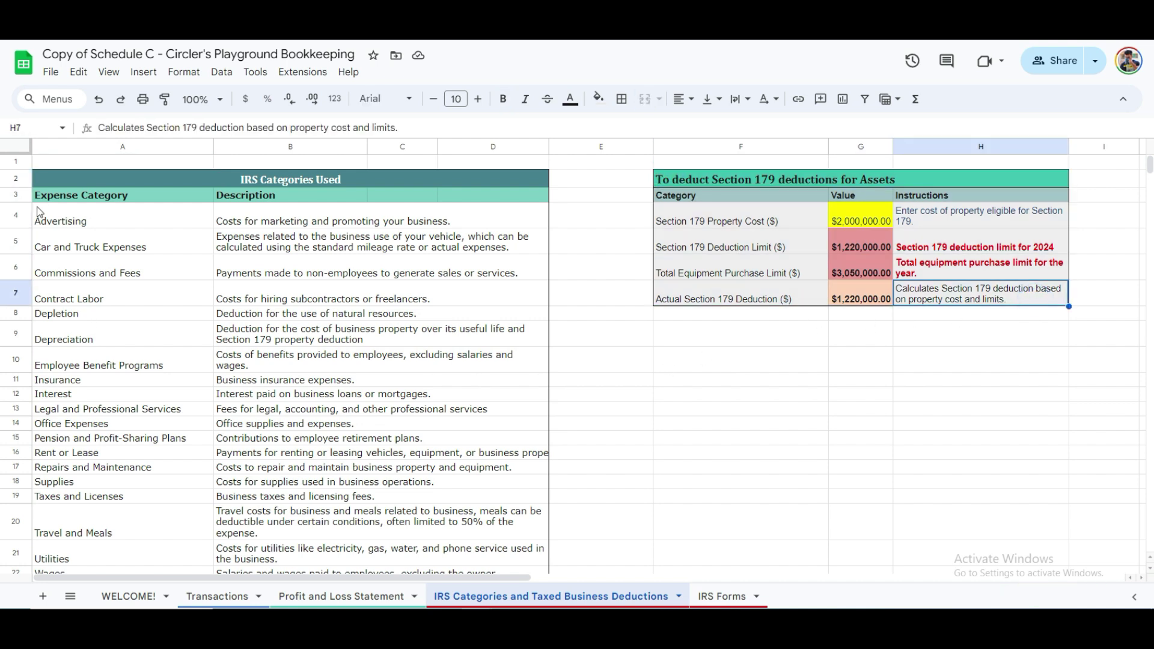
pyautogui.moveTo(53, 185); pyautogui.dragTo(313, 490)
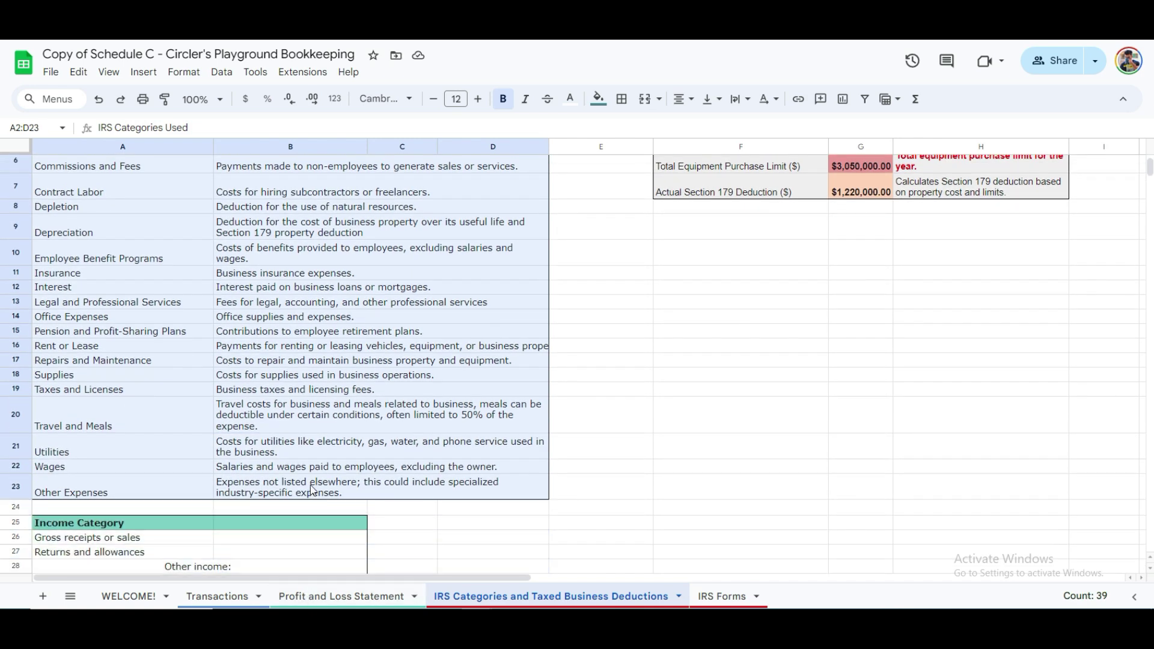
pyautogui.click(342, 353)
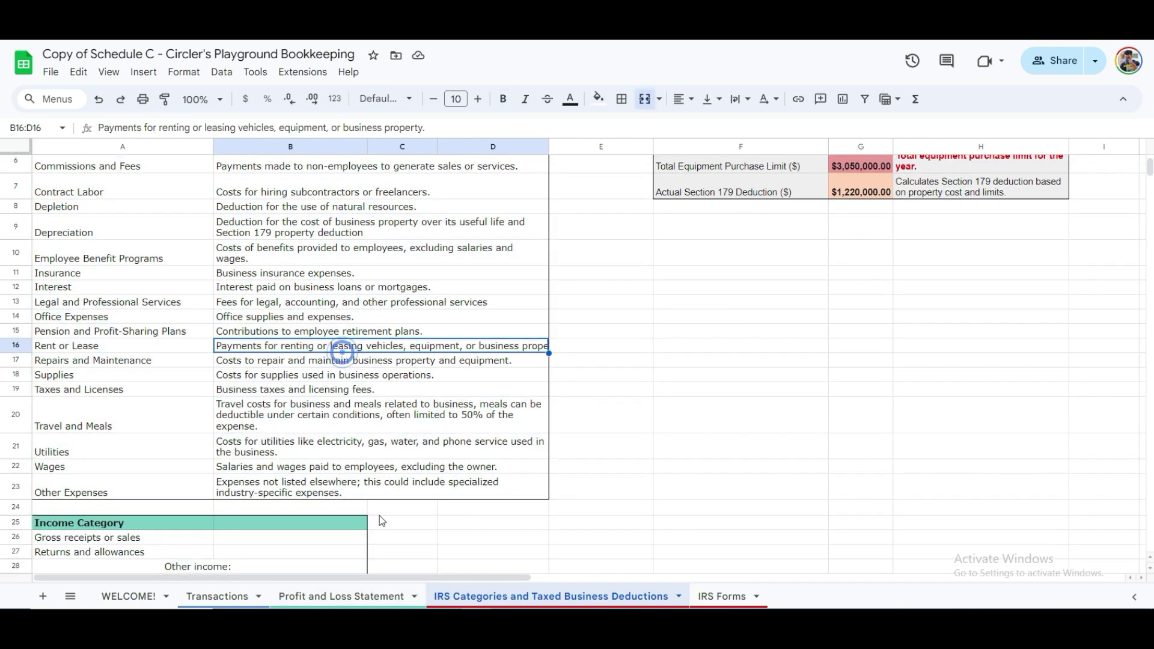
pyautogui.click(722, 597)
# Open the 2023 Schedule C PDF from IRS Forms, close it, and return to WELCOME!
pyautogui.click(465, 188)
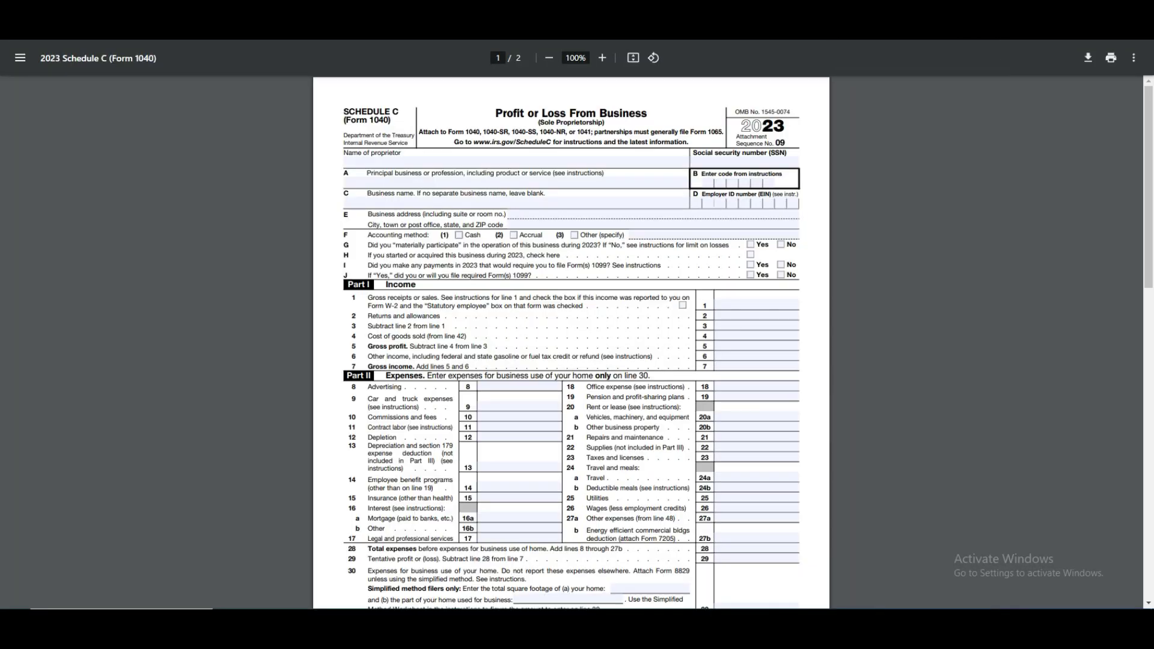
pyautogui.hotkey('ctrl', 'w')
pyautogui.click(210, 596)
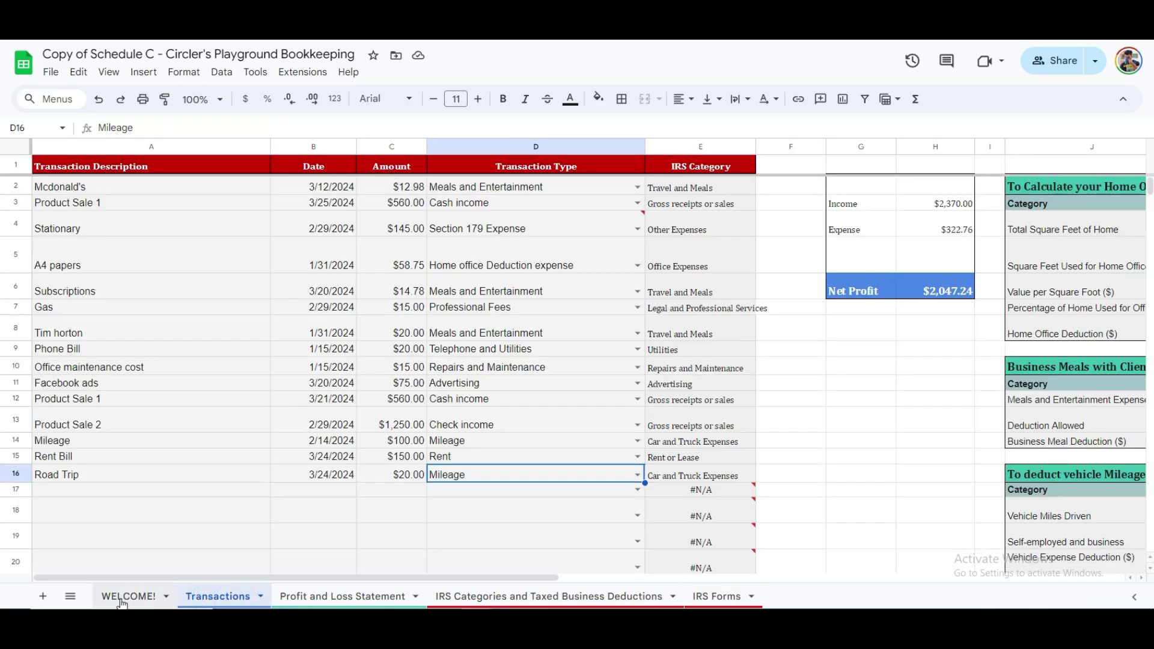
pyautogui.click(148, 597)
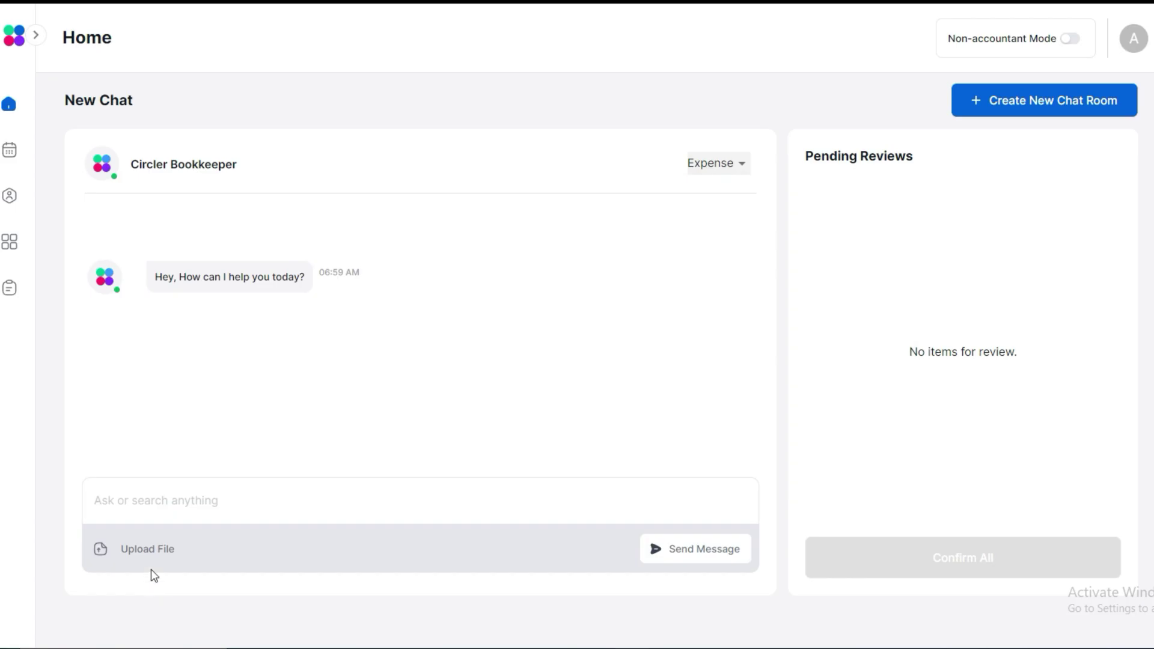
# Upload Travel Invoice 2024 sample.png and send it to the Circler Bookkeeper chat.
pyautogui.click(147, 561)
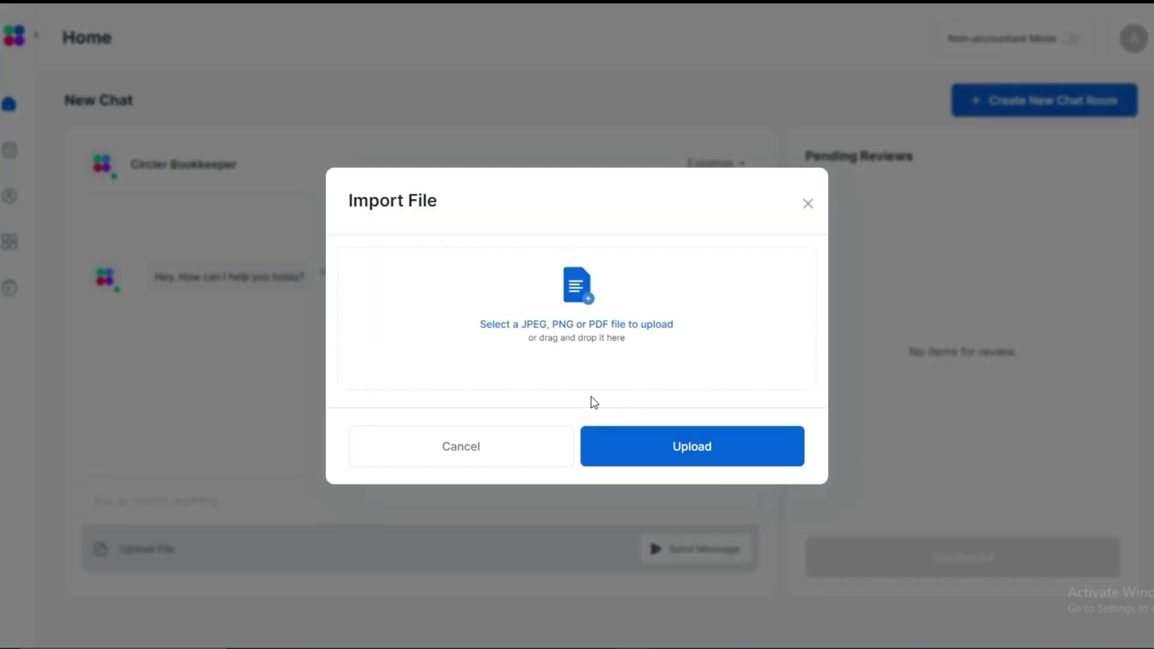
pyautogui.click(582, 298)
pyautogui.doubleClick(882, 62)
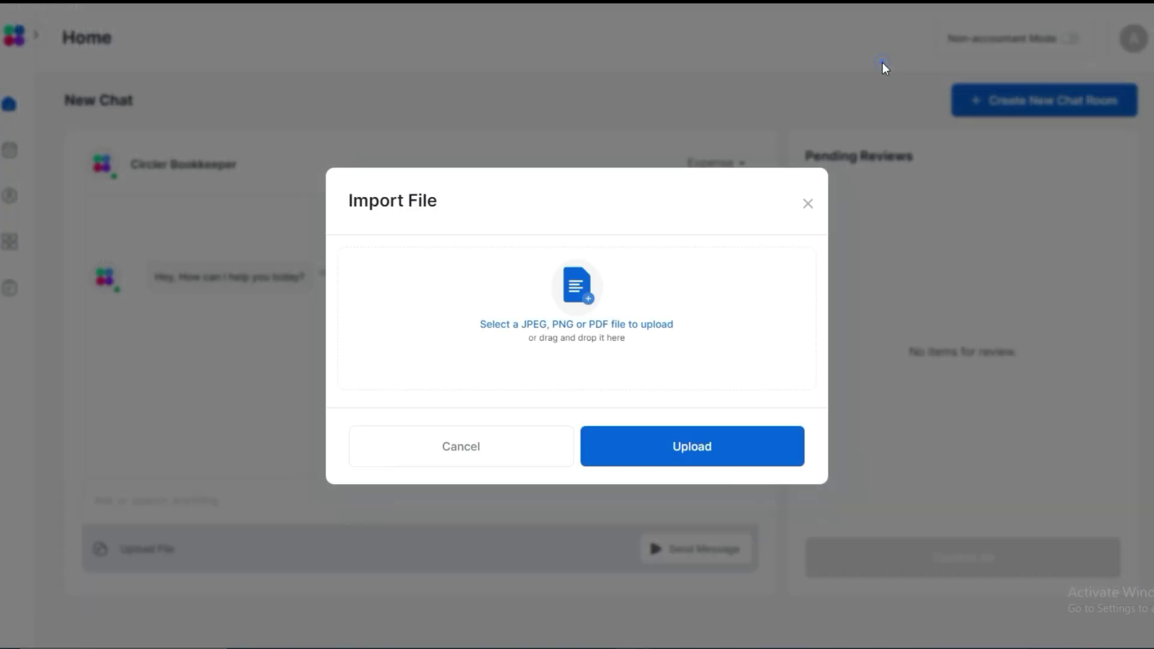
pyautogui.click(688, 454)
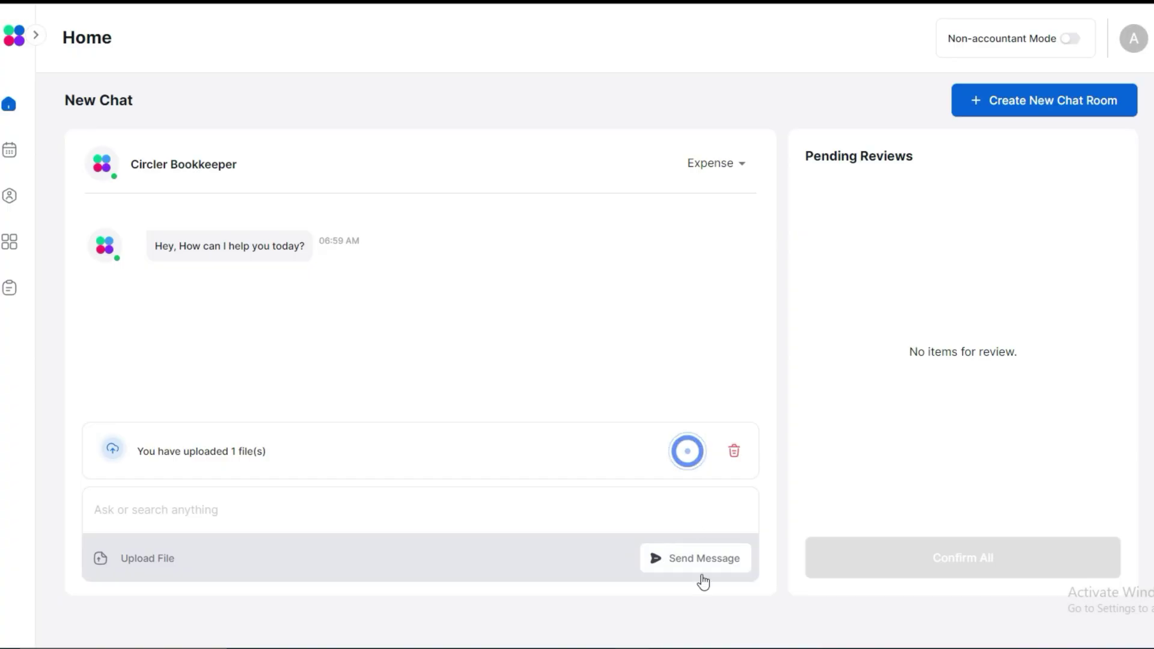
pyautogui.click(697, 561)
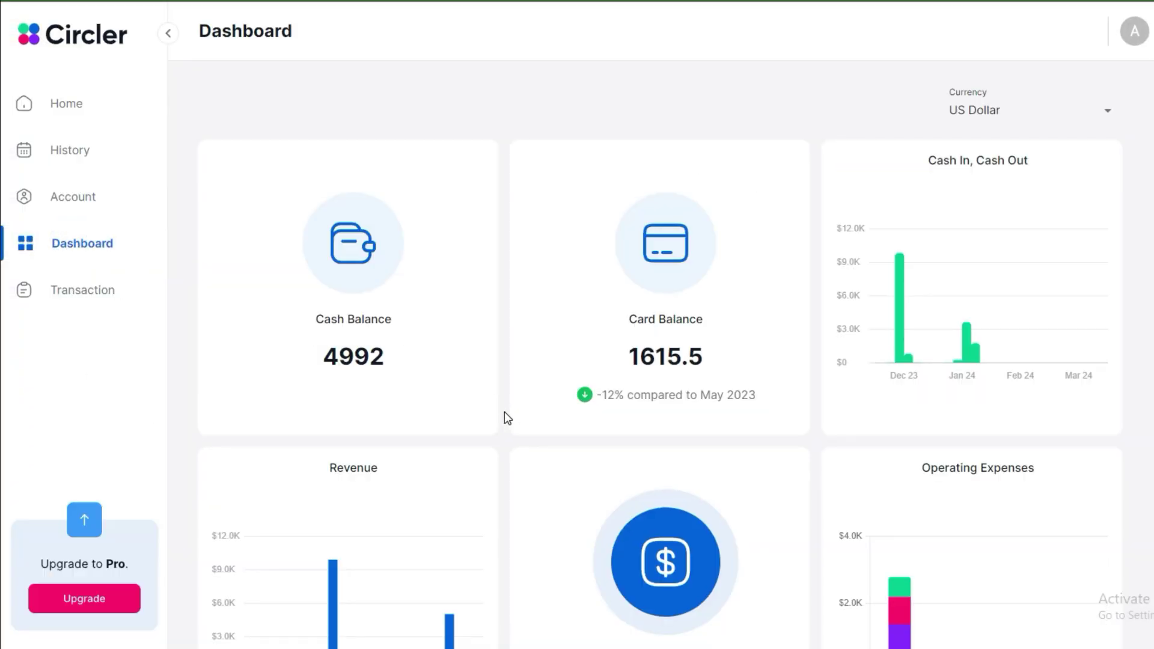
# View the Balance Sheet report, then go to the History page of past chats.
pyautogui.scroll(-10, 504, 412)
pyautogui.click(533, 429)
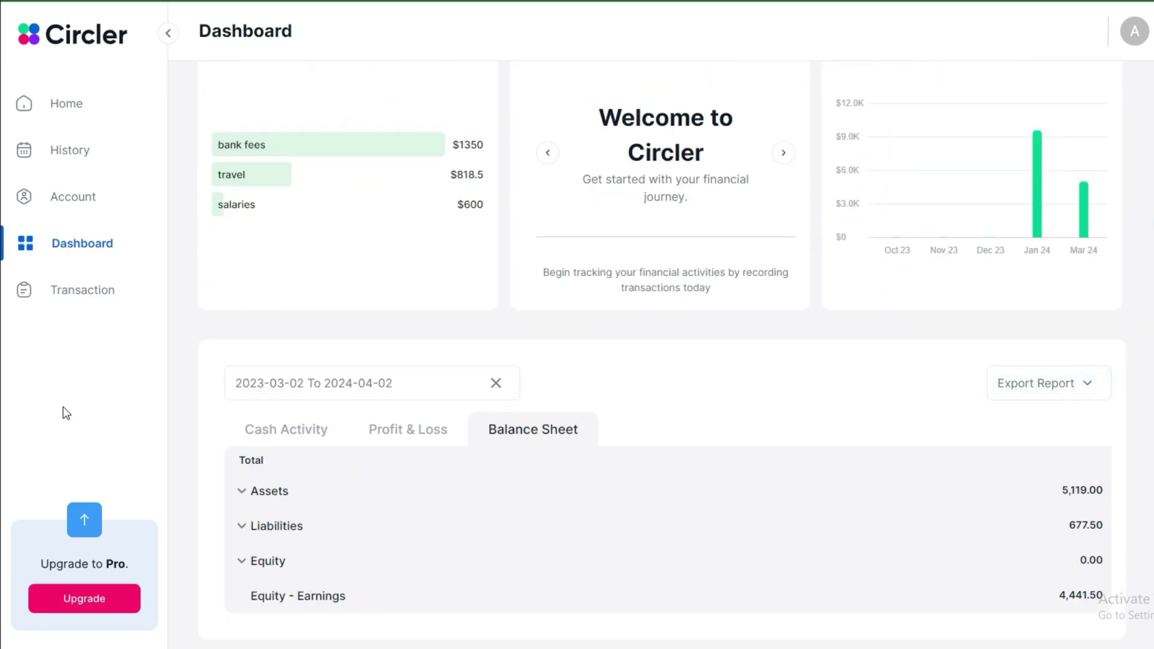
pyautogui.click(72, 203)
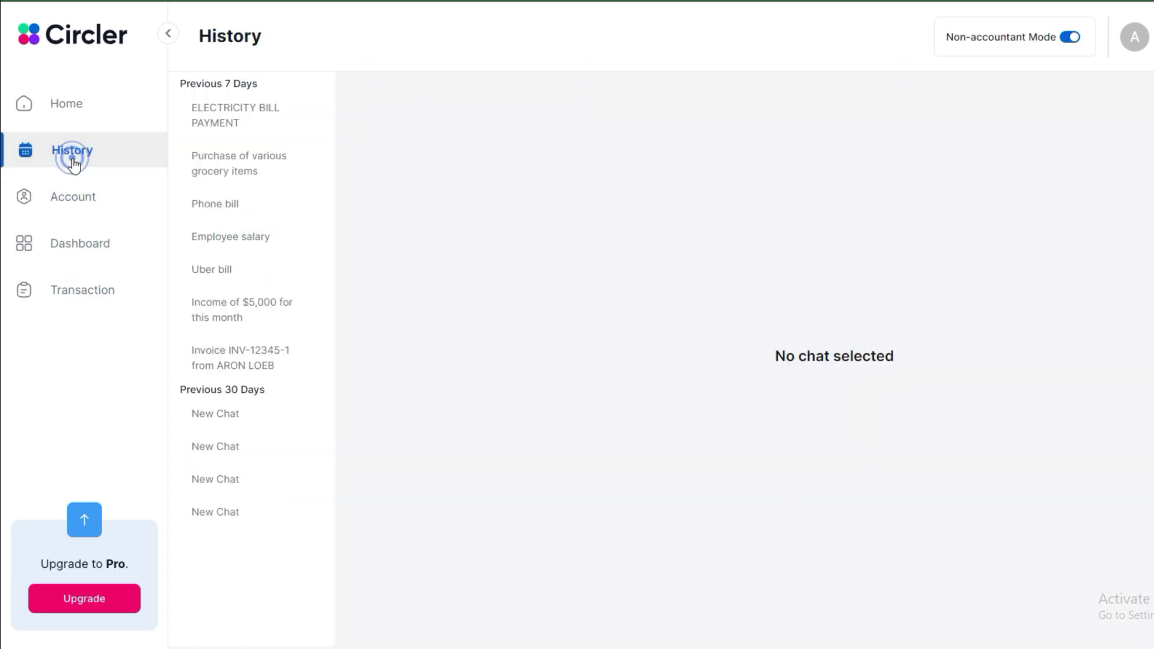